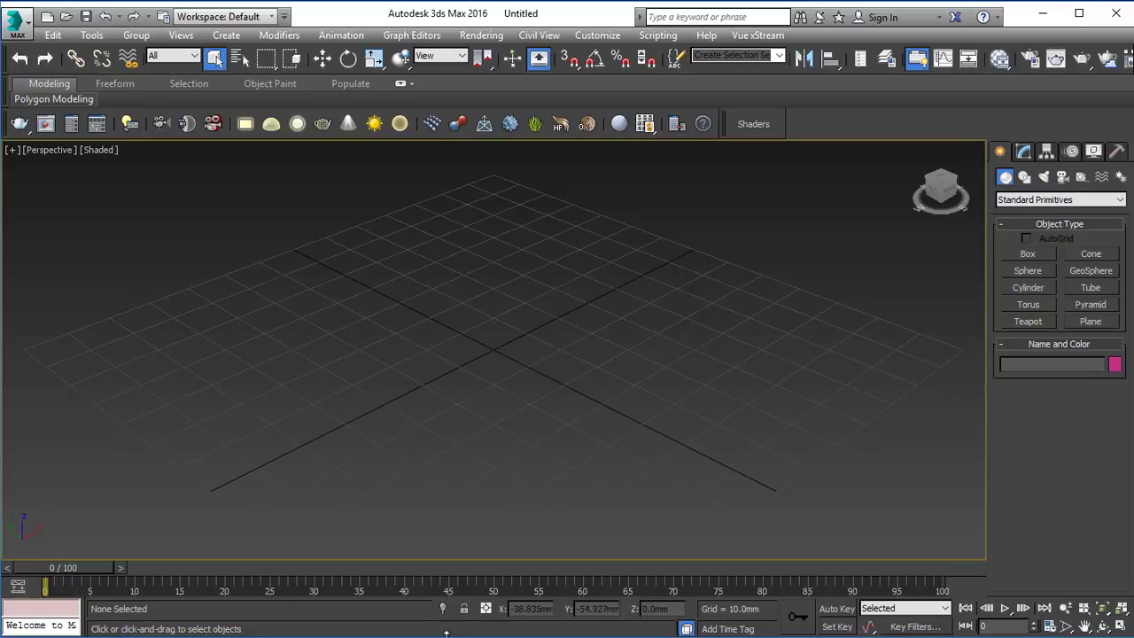
Step: View table_ref.png from the Reference folder of 02_Simple_Interior_( 3ds Max and Vray ) under Tutorials_Youtube, and minimize the picture
key(alt+Tab)
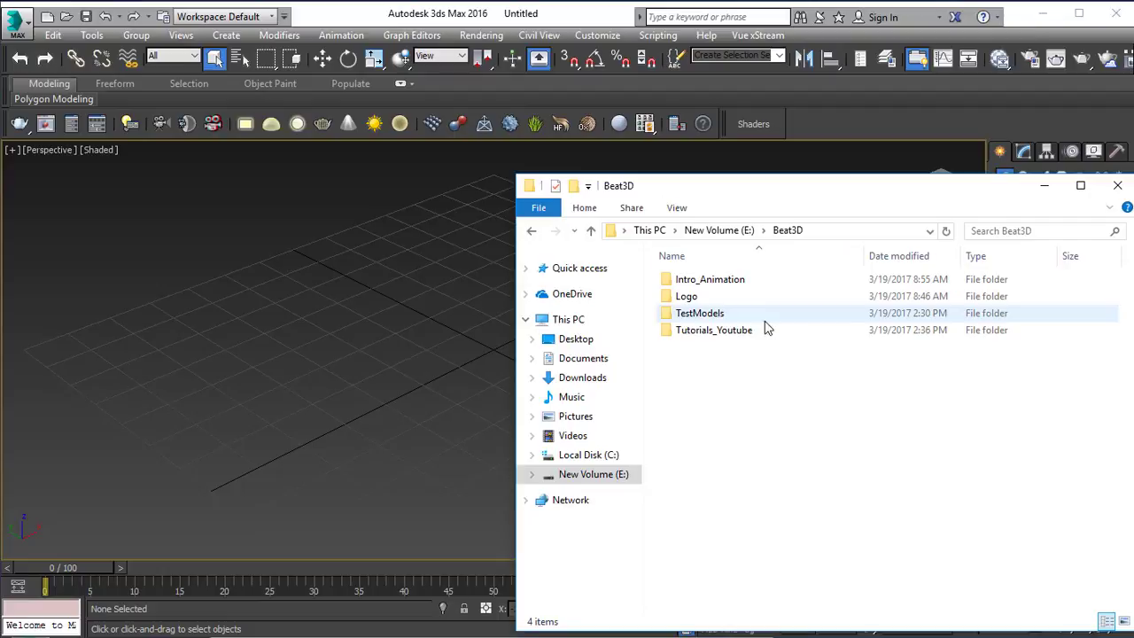
double_click(702, 331)
double_click(703, 305)
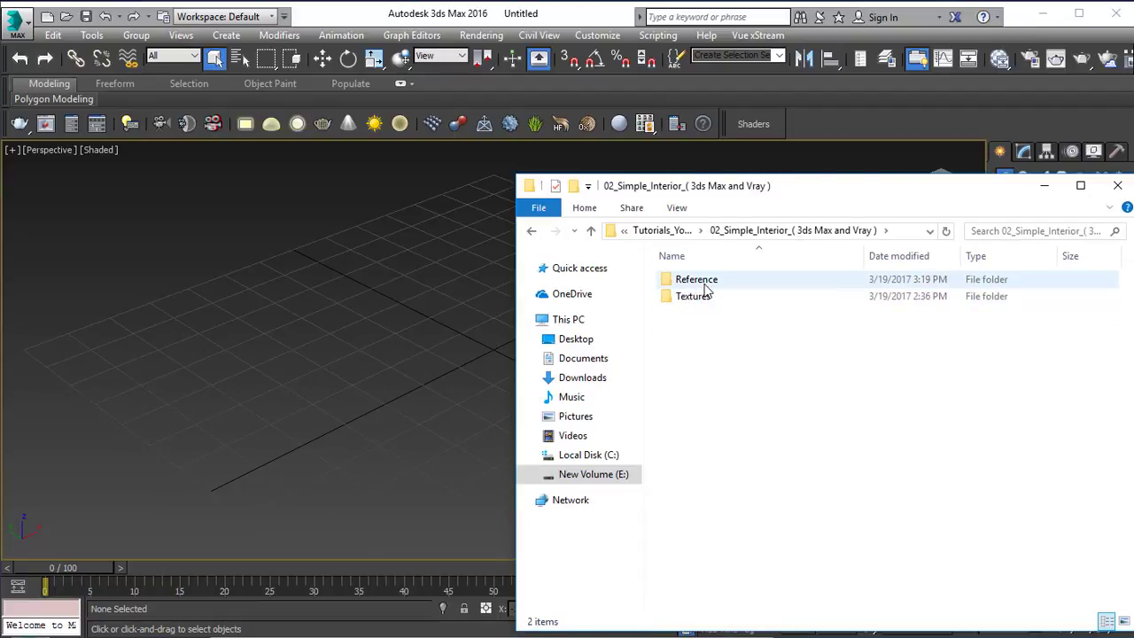
double_click(706, 287)
double_click(697, 270)
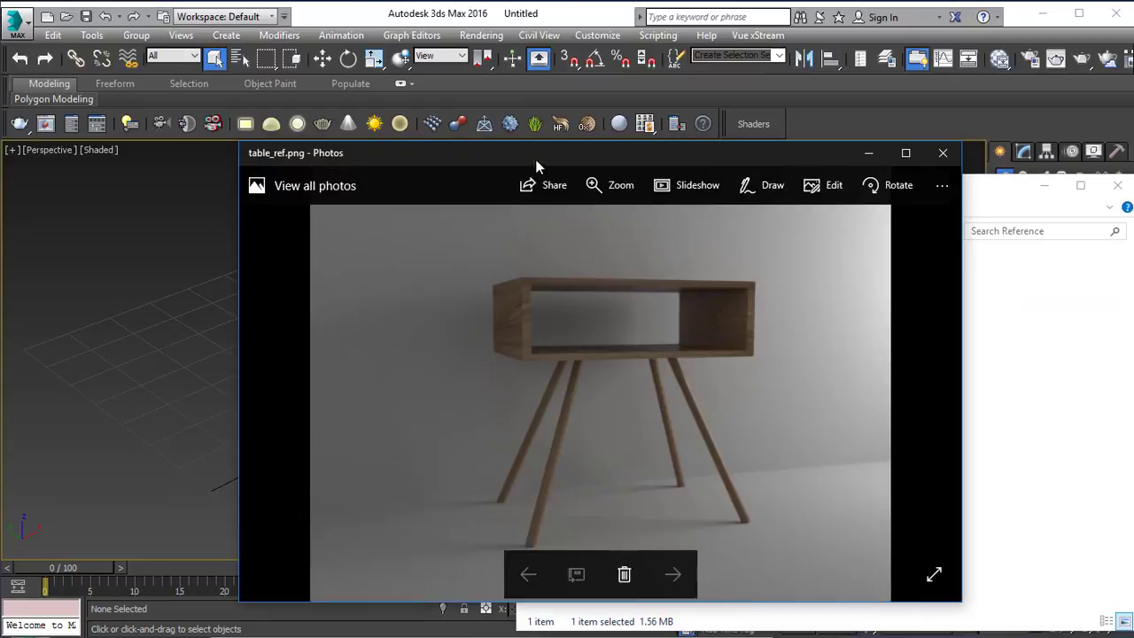
drag(535, 166, 425, 138)
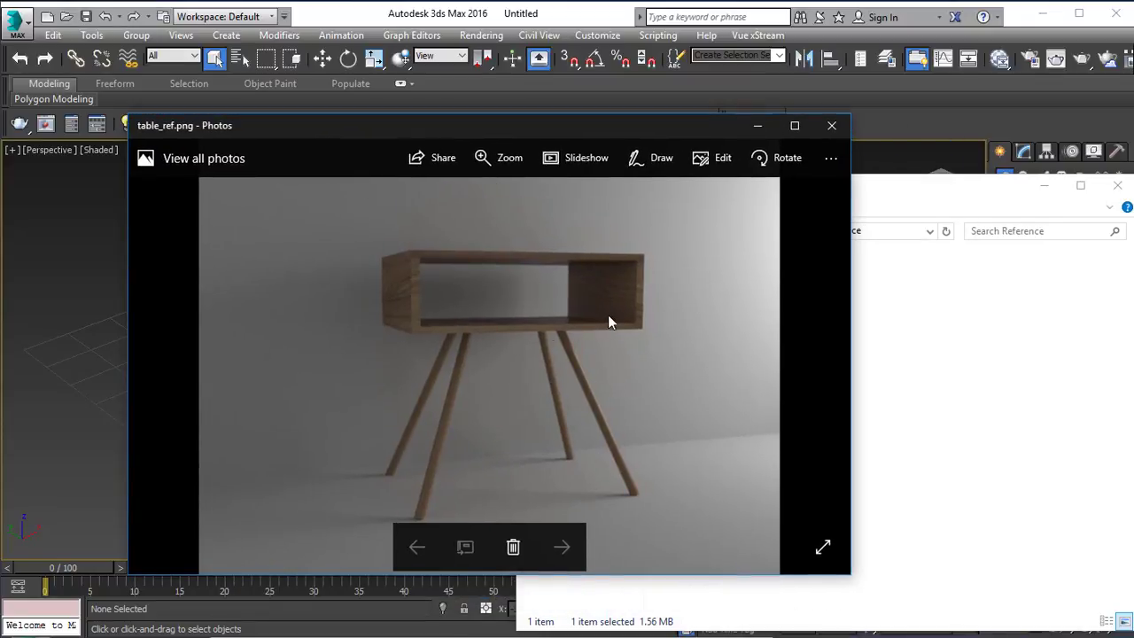
click(1117, 185)
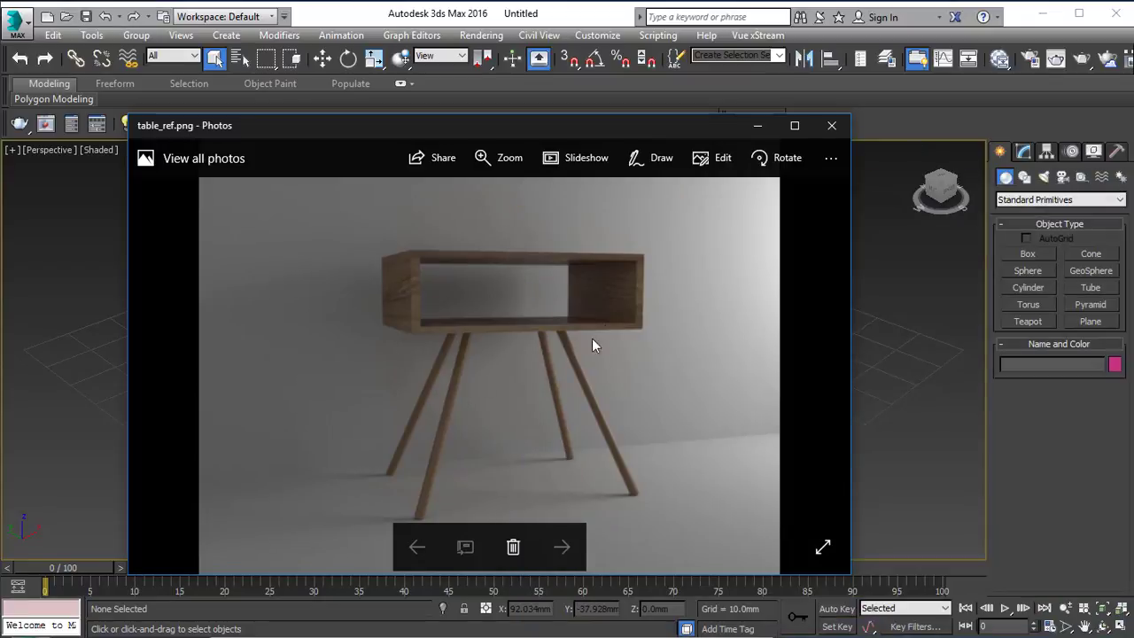
click(757, 126)
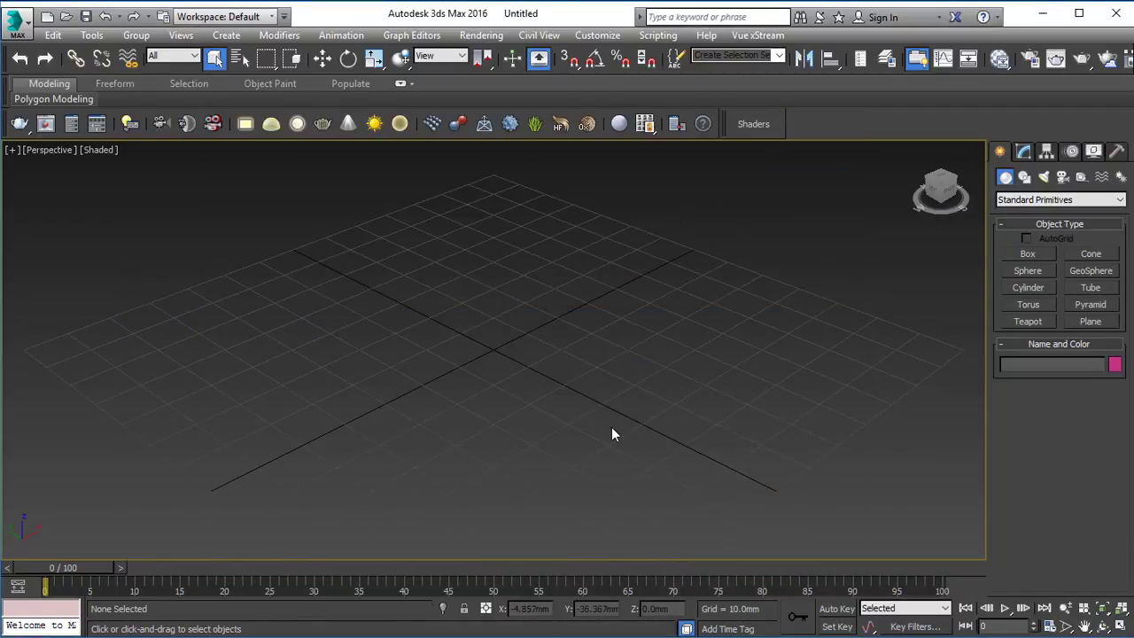
Step: Create a box about 64 mm long, 44 mm wide and 12 mm high on the grid and show its parameters
alt+middle_drag(611, 427, 567, 397)
click(1034, 259)
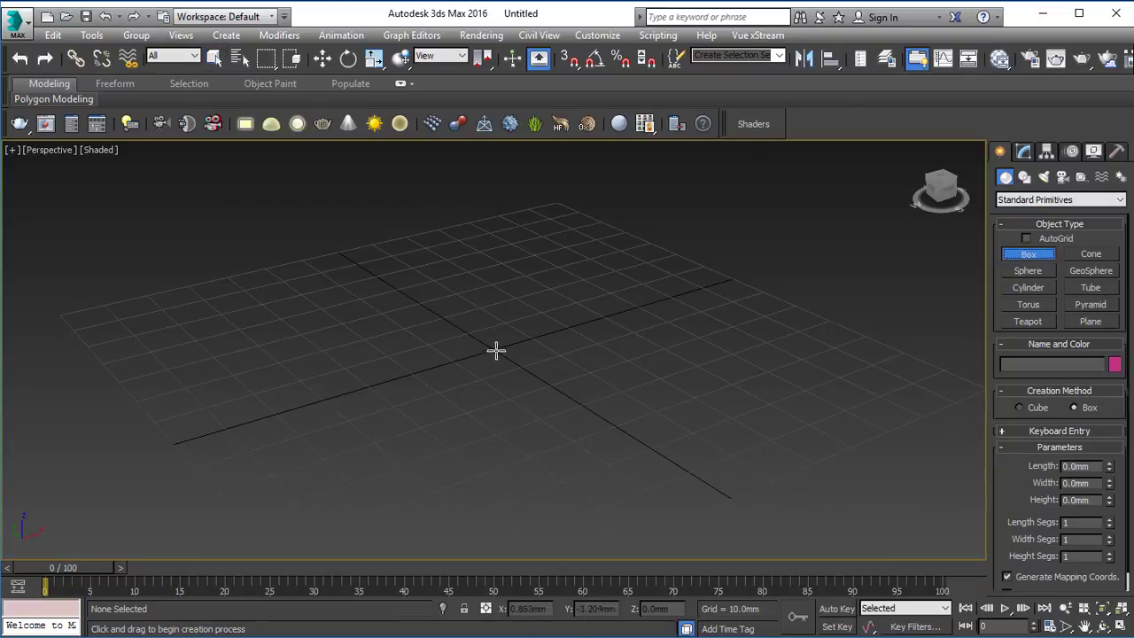
drag(418, 319, 773, 374)
click(751, 319)
right_click(750, 318)
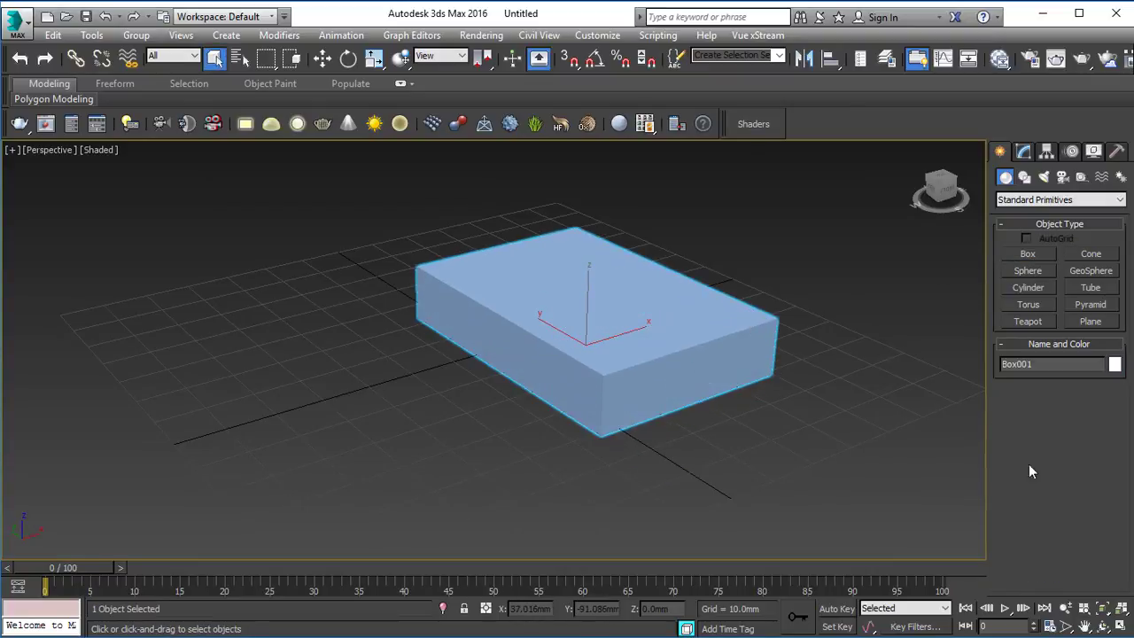
click(1025, 152)
double_click(1083, 379)
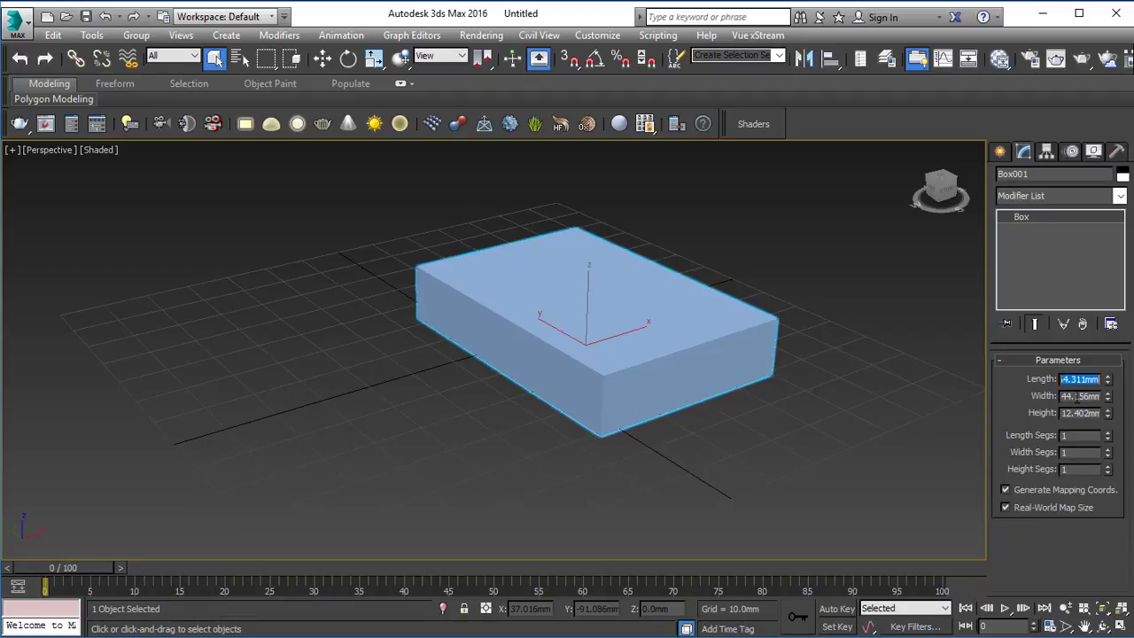
key(Tab)
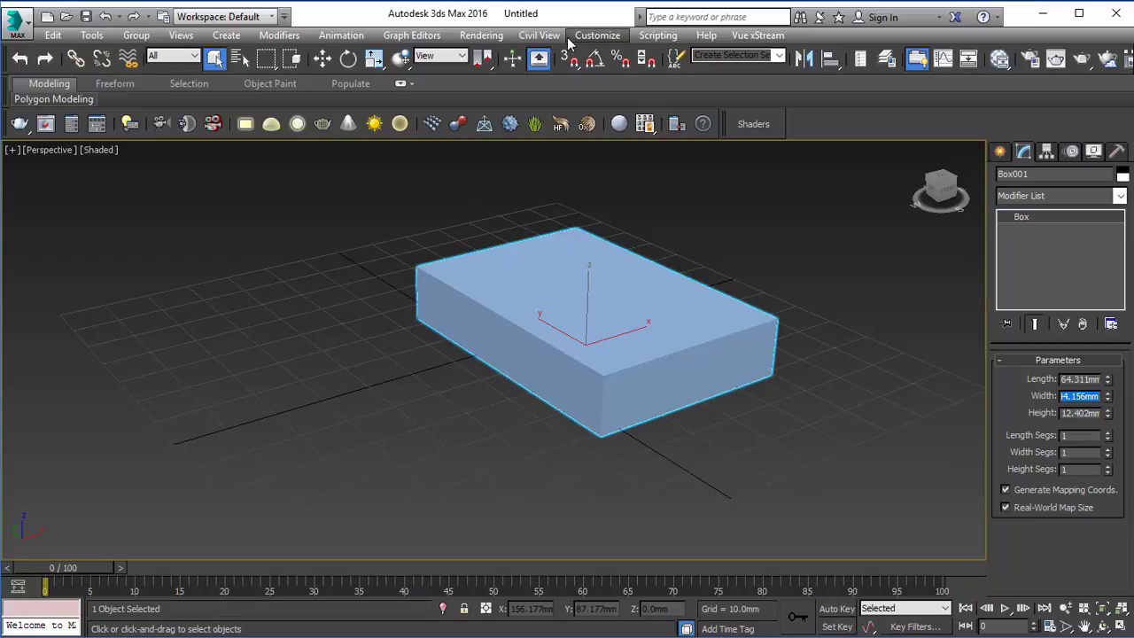
Step: Scale the box up along its Z axis to about 176 percent
mouse_move(631, 379)
middle_down()
mouse_move(635, 405)
mouse_move(597, 367)
mouse_move(644, 363)
middle_up()
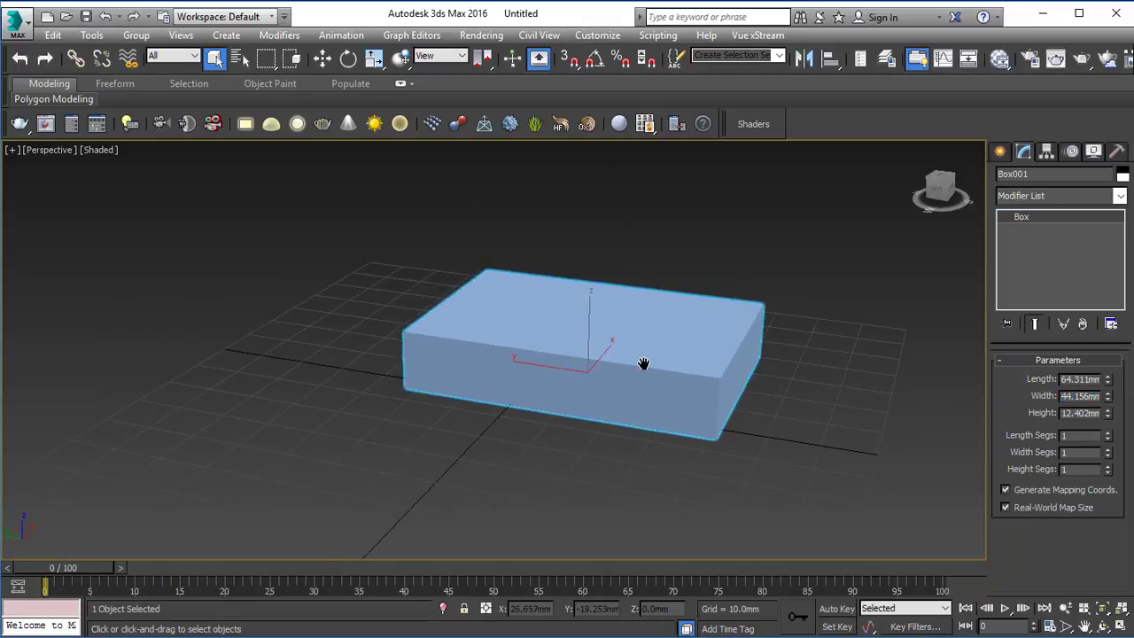
key(r)
drag(588, 295, 590, 253)
alt+middle_drag(652, 317, 595, 308)
drag(584, 298, 585, 293)
alt+middle_drag(560, 297, 623, 297)
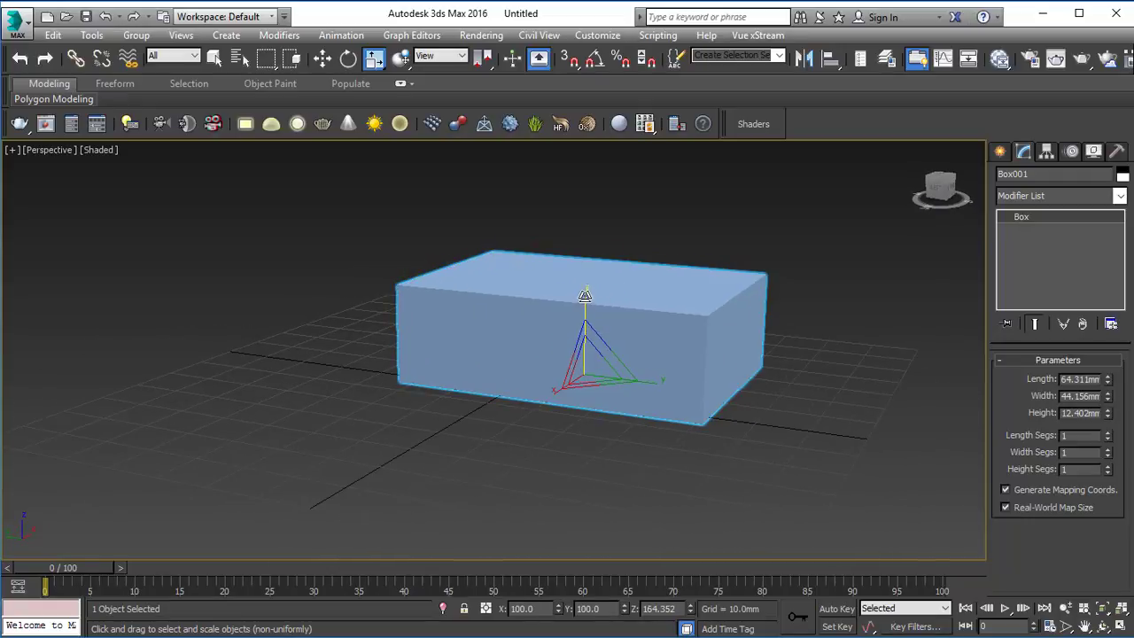
drag(585, 298, 585, 286)
alt+middle_drag(647, 312, 624, 318)
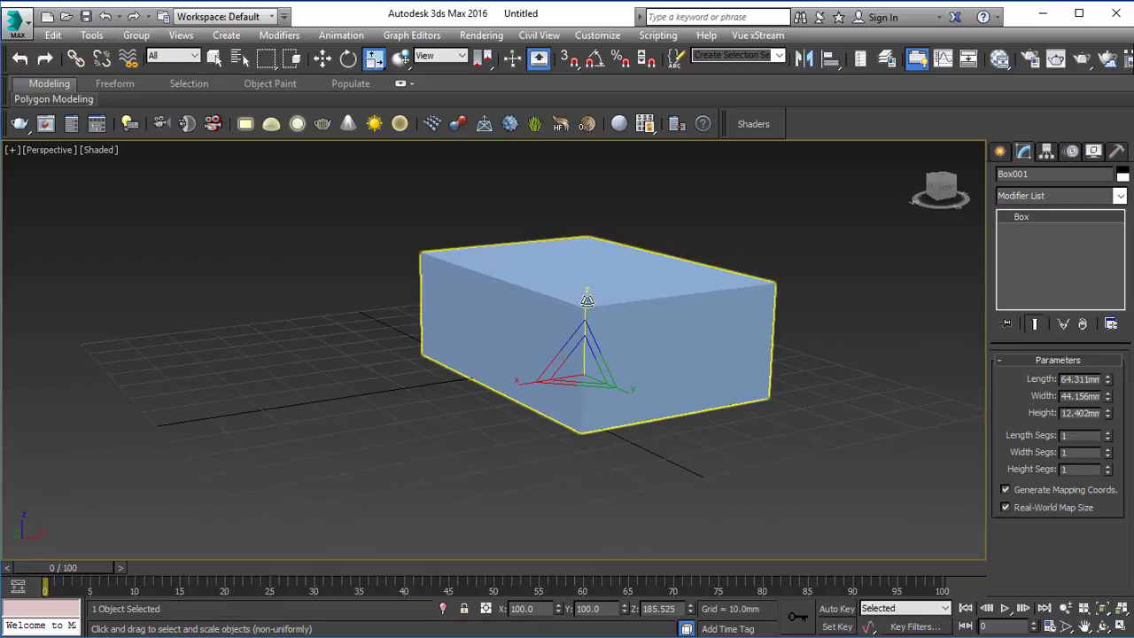
drag(587, 296, 581, 298)
alt+middle_drag(582, 299, 576, 303)
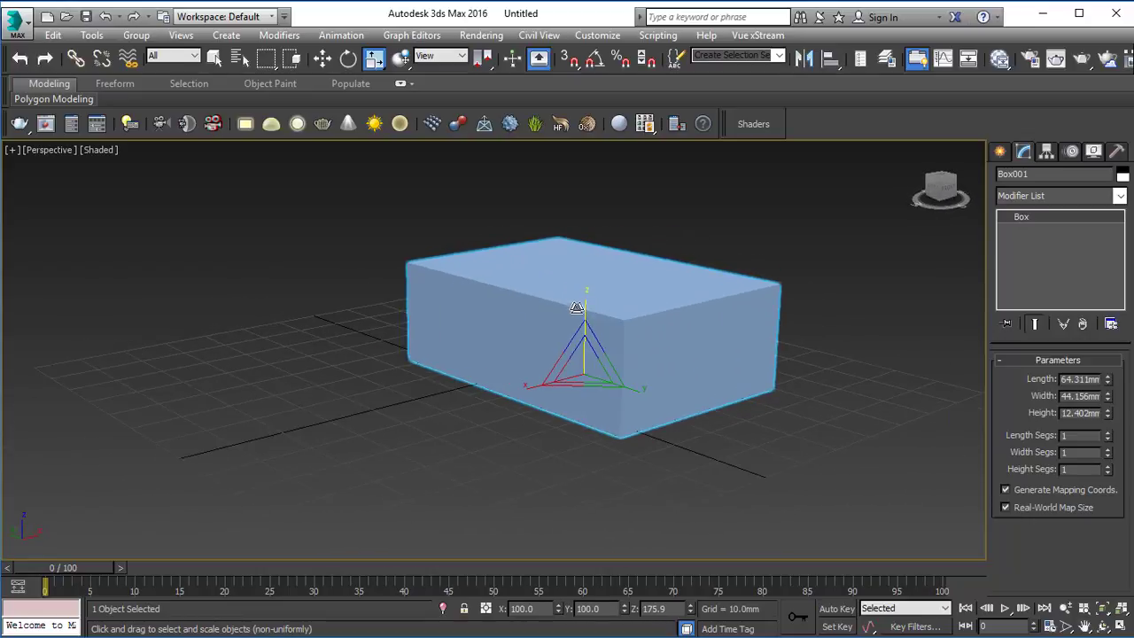
Step: Preview the box in wireframe and set the perspective view to shaded with edged faces
key(F3)
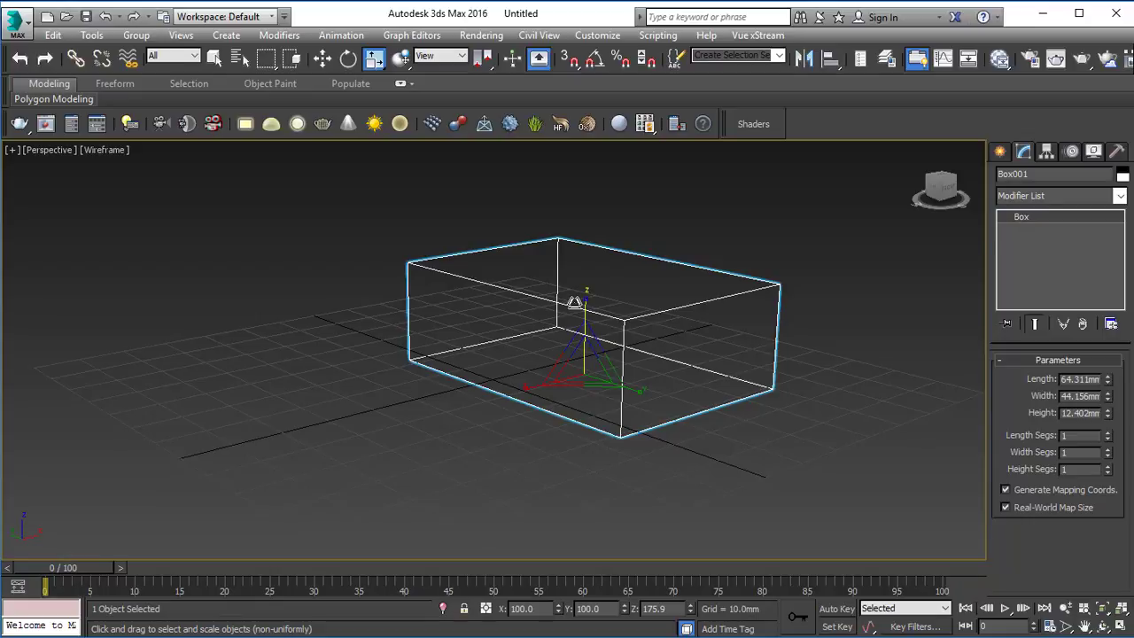
key(F3)
key(F4)
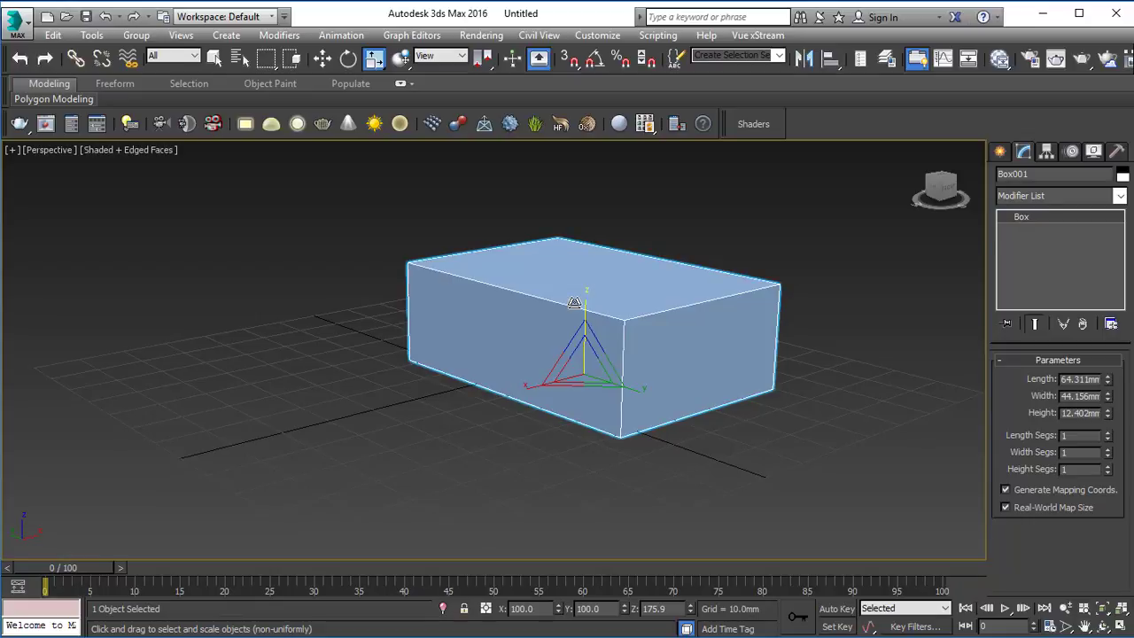
Step: Assign V-Ray Adv 3.40.01 as the production renderer in the render setup
click(999, 58)
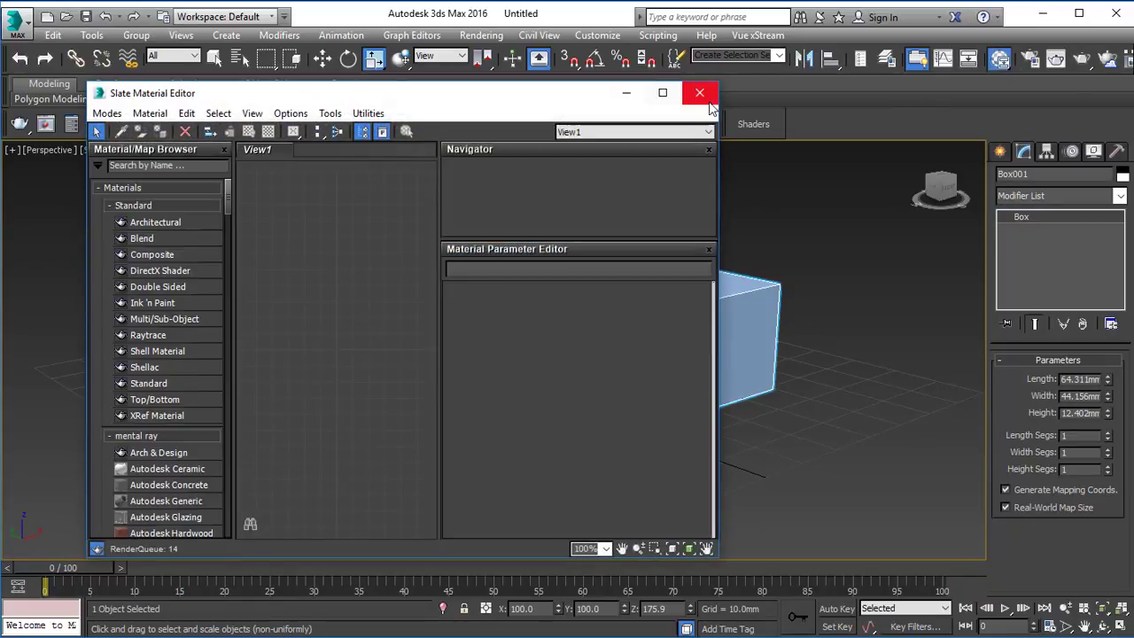
click(693, 92)
click(1029, 59)
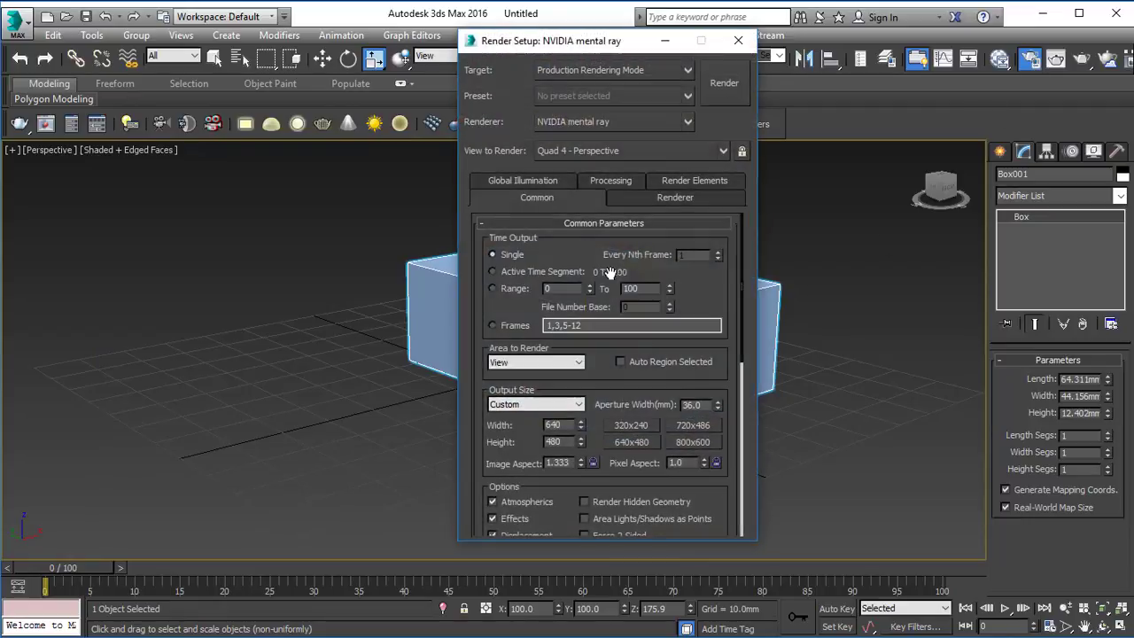
scroll(632, 354, down, 10)
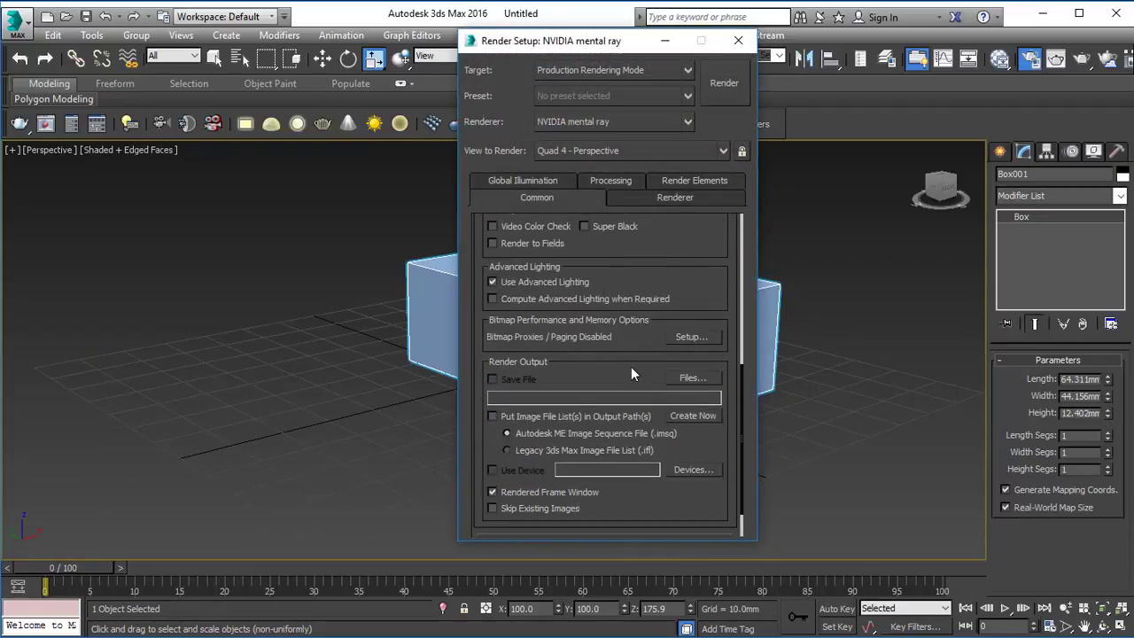
click(603, 526)
click(694, 457)
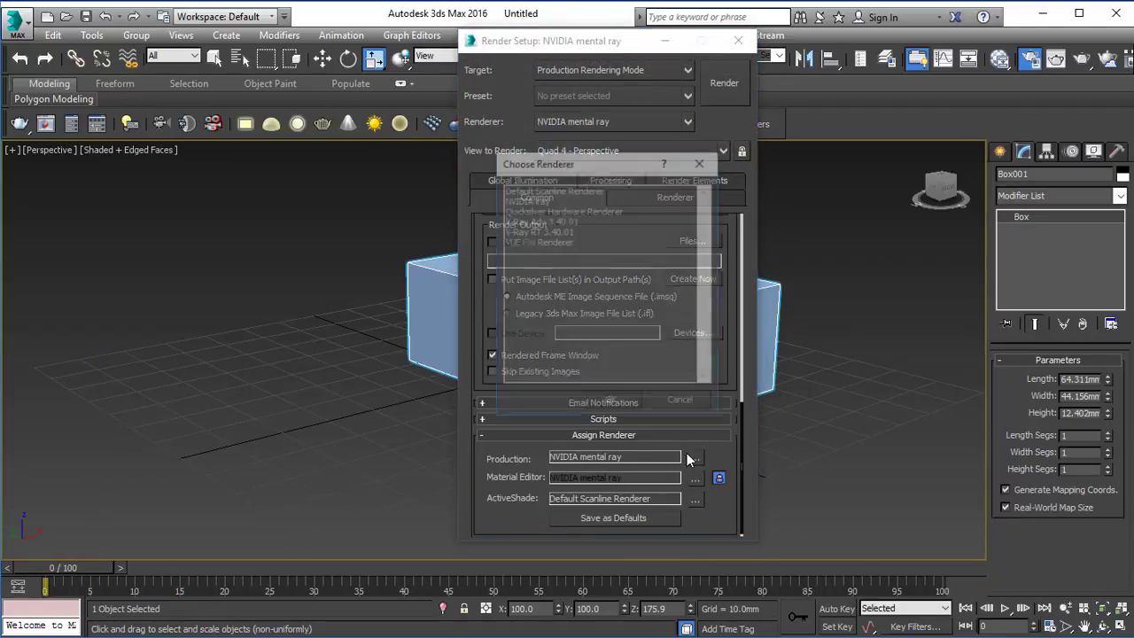
double_click(523, 224)
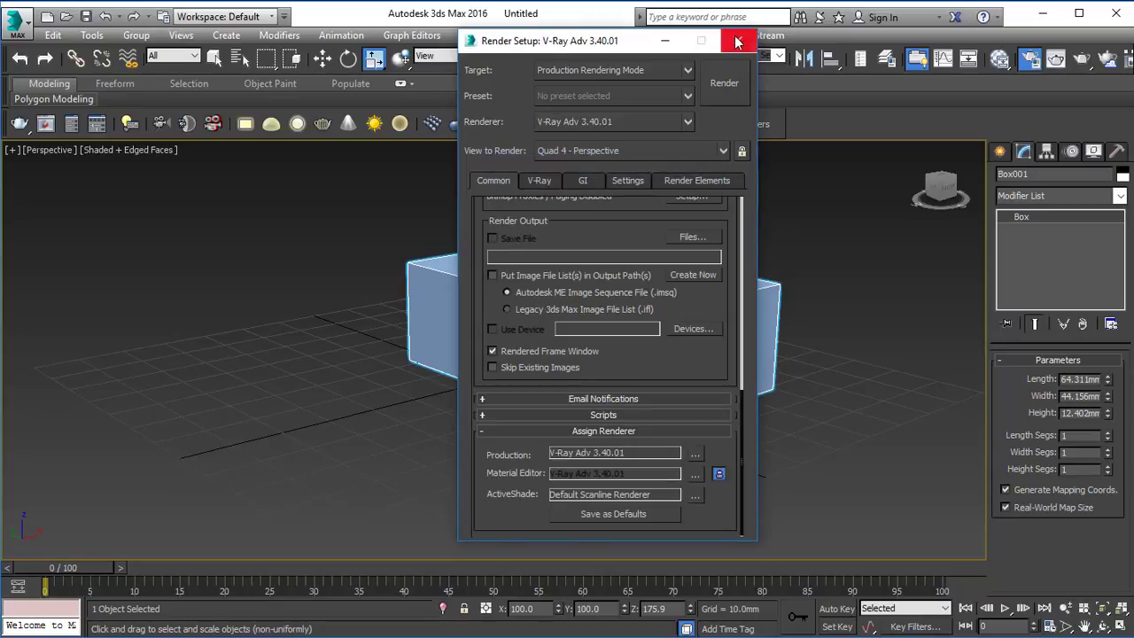
click(738, 41)
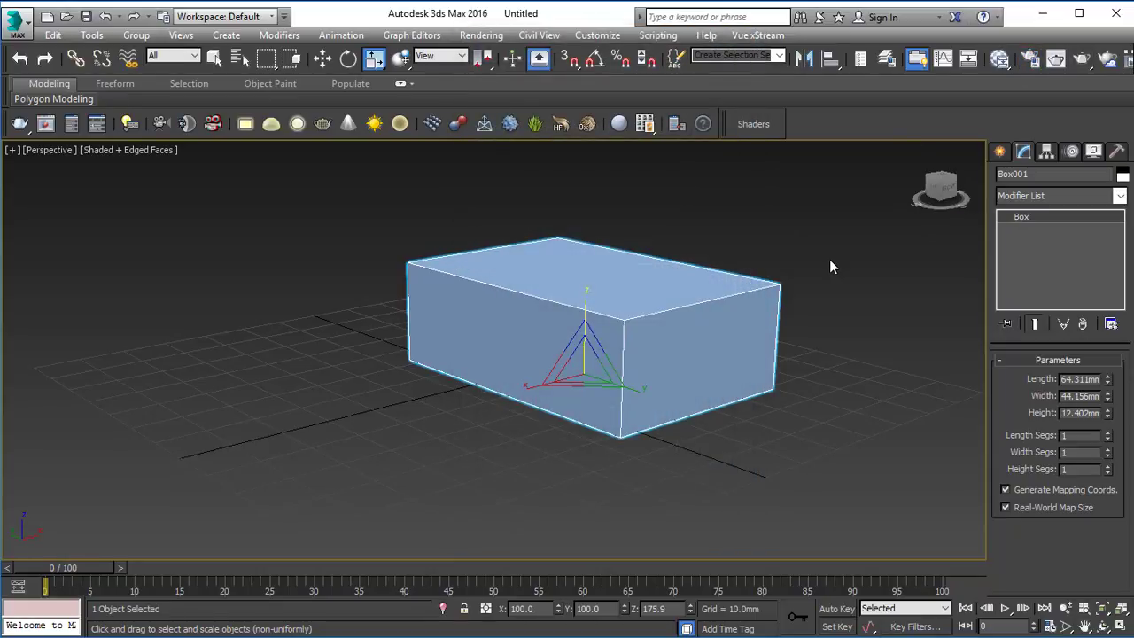
Step: Open the Slate Material Editor, widen its window and expand the V-Ray group of materials
key(m)
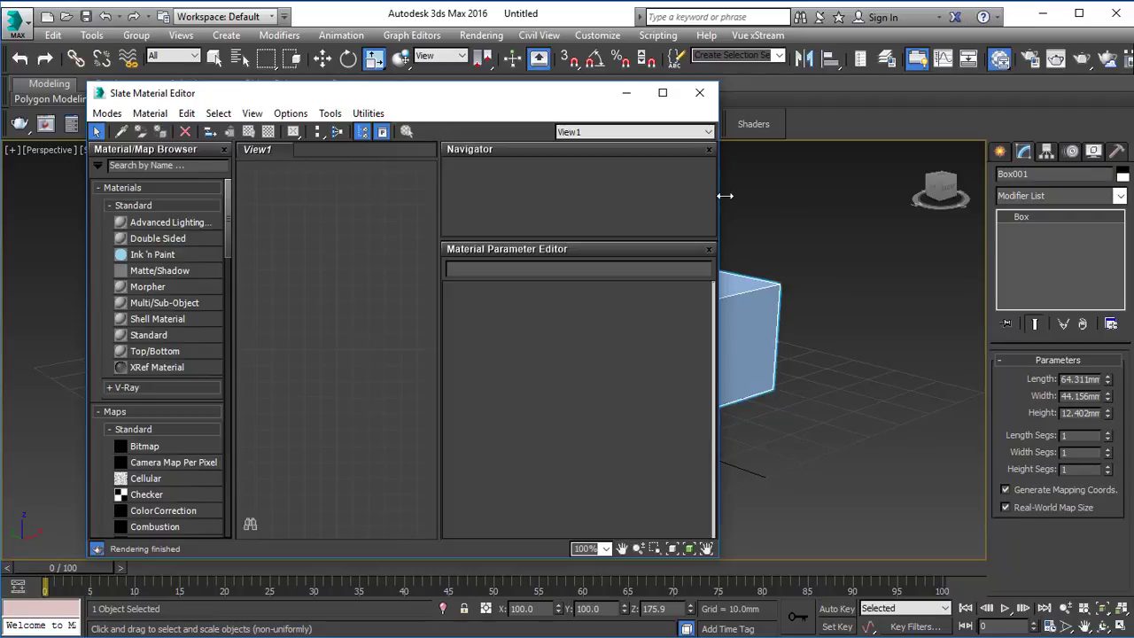
drag(722, 193, 842, 193)
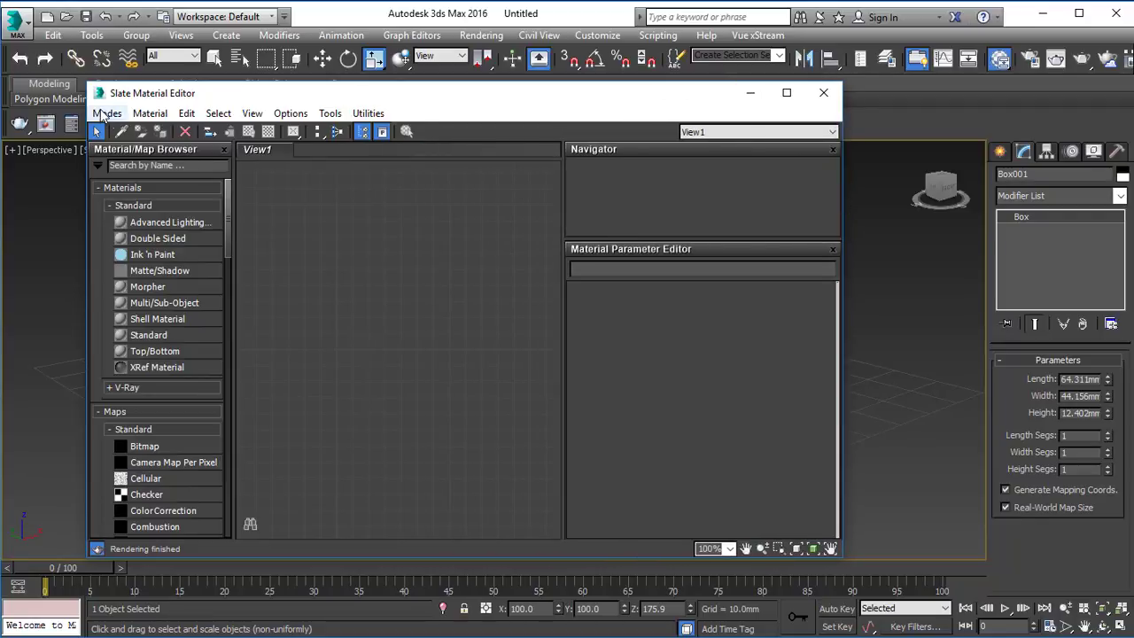
click(105, 114)
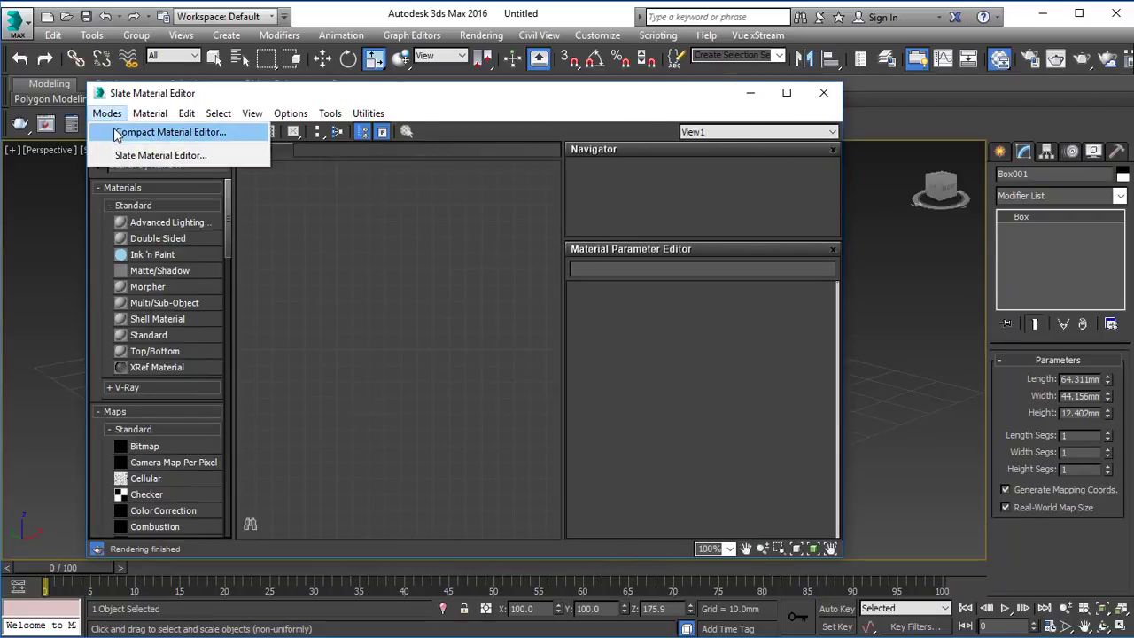
click(316, 263)
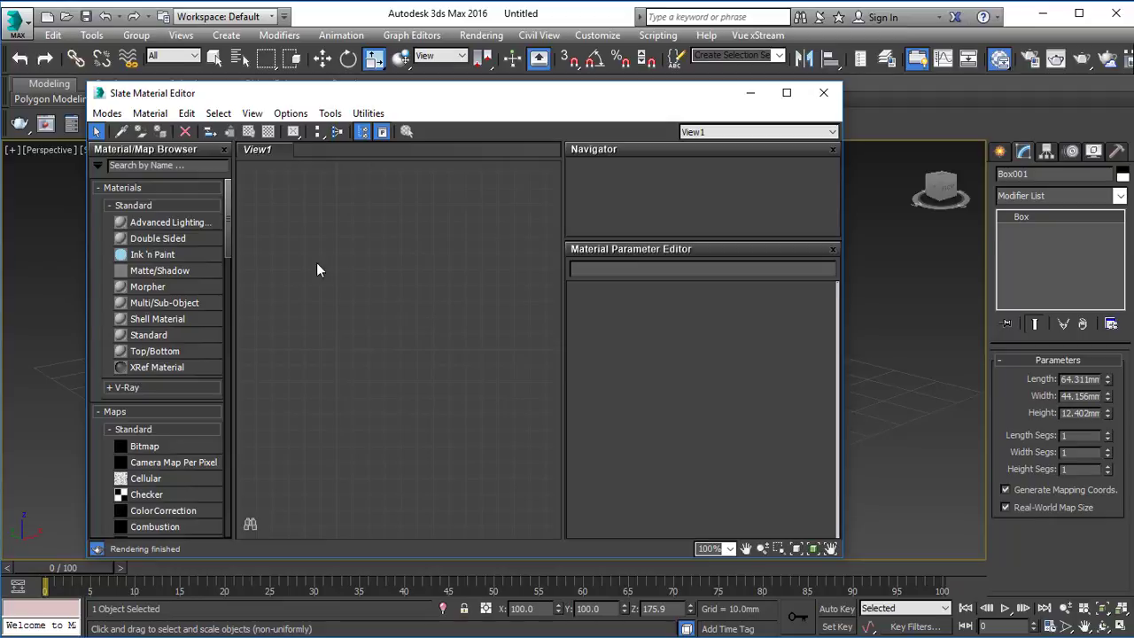
click(128, 391)
scroll(177, 337, down, 10)
scroll(177, 336, up, 5)
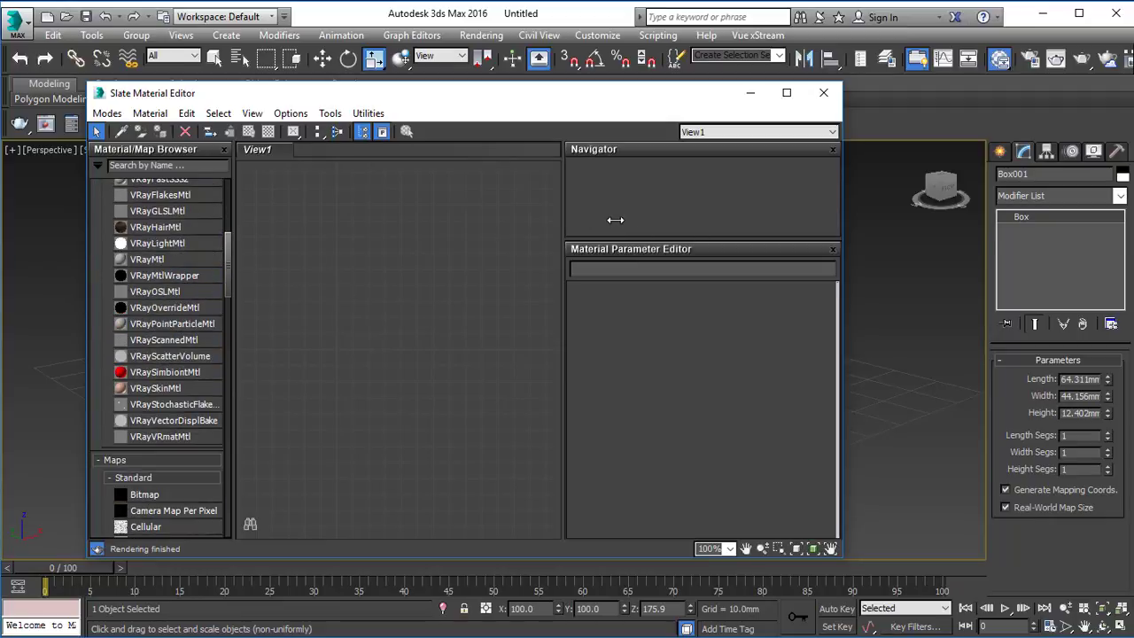
drag(843, 230, 853, 229)
Step: Switch to the Compact Material Editor and return to the Slate Material Editor
click(107, 112)
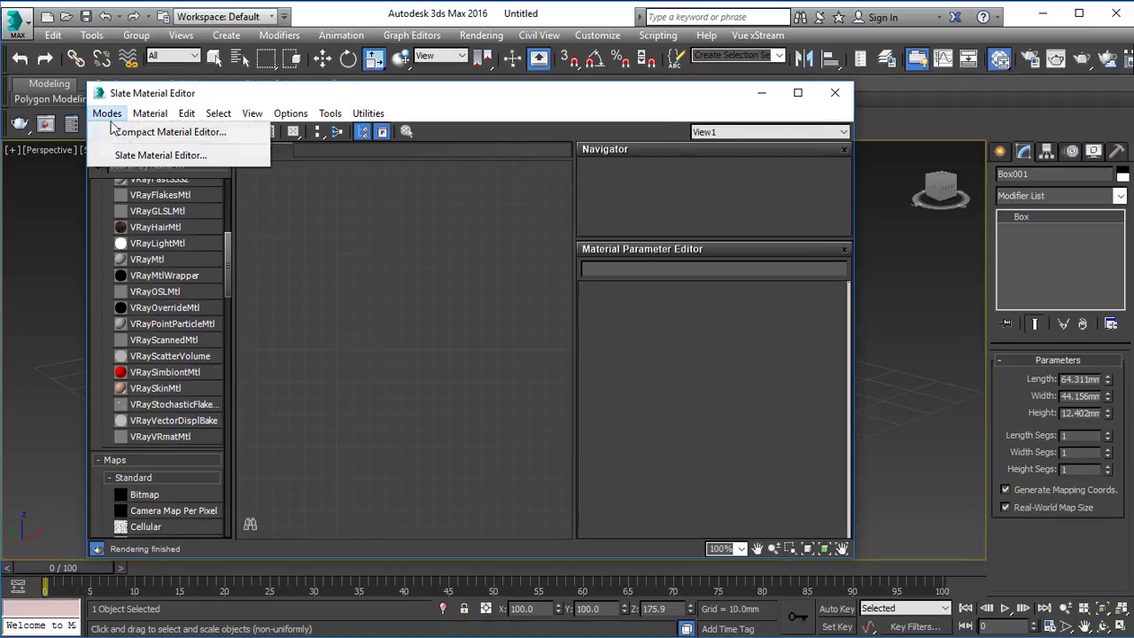
click(336, 207)
click(107, 112)
click(170, 131)
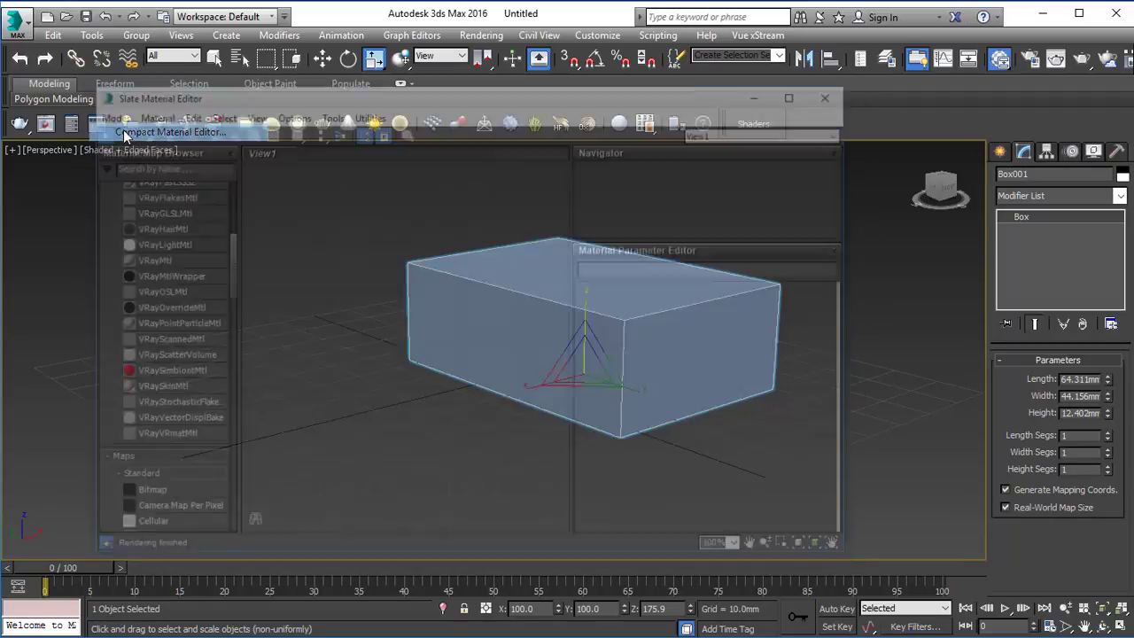
click(632, 67)
click(652, 106)
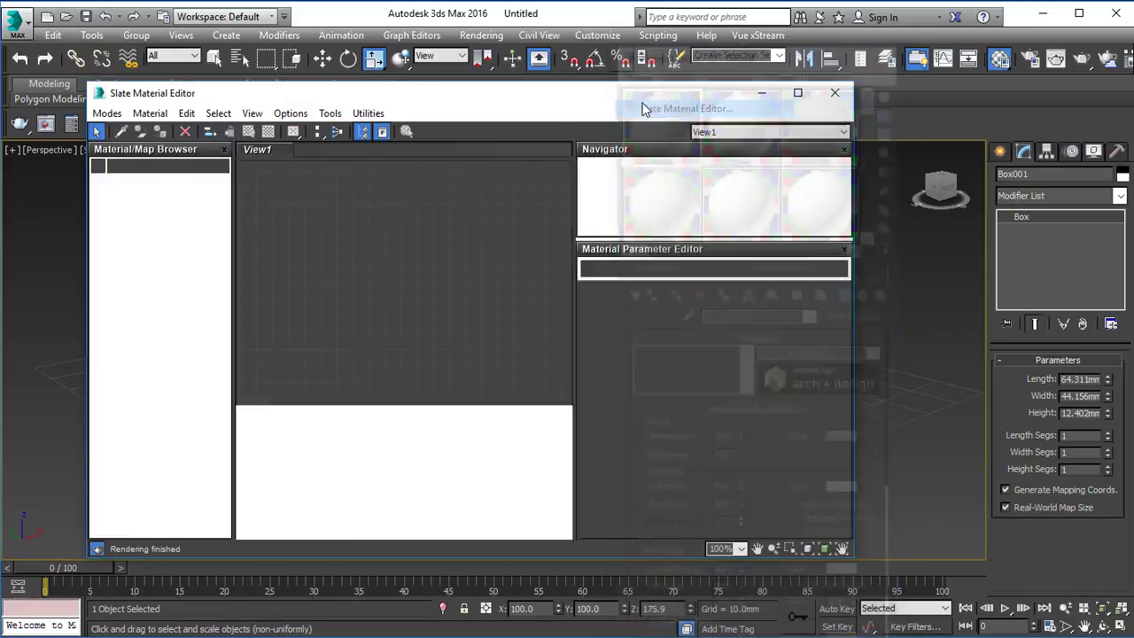
Step: Add a VRayMtl material to the Slate view and name it Default
drag(147, 259, 453, 261)
double_click(452, 258)
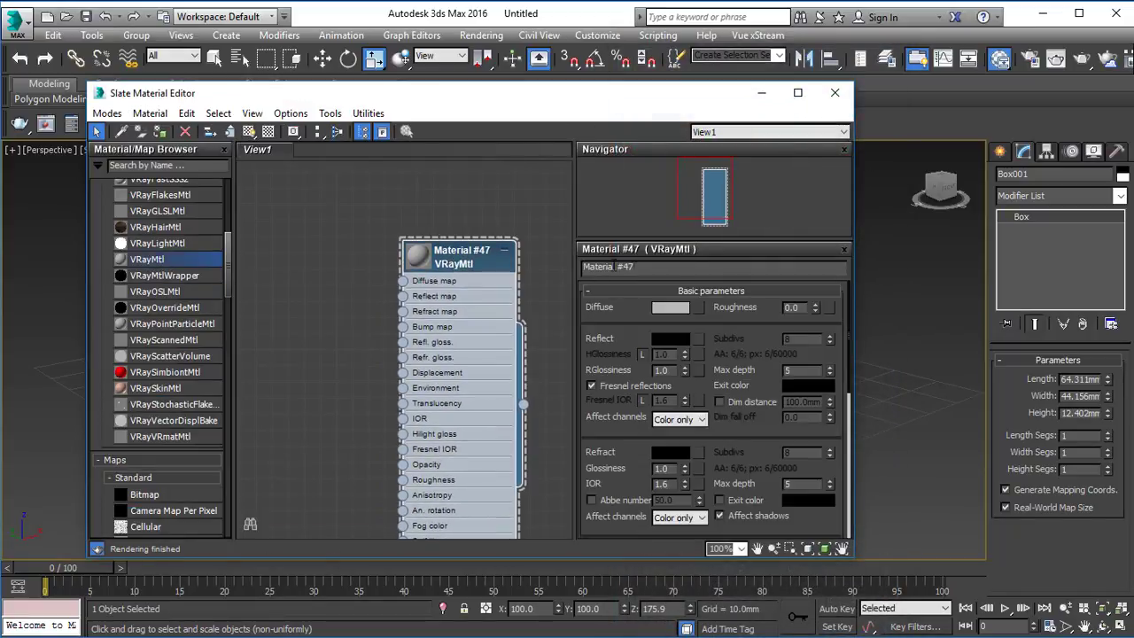
text(Defa)
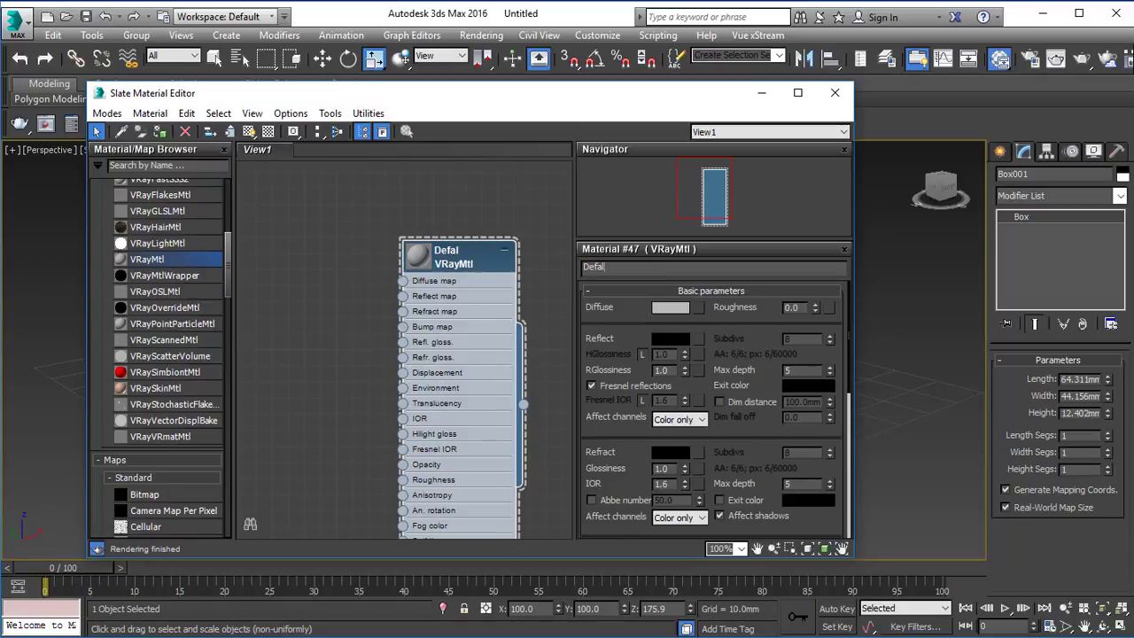
text(ult)
key(Return)
Step: Apply the Default material to the box, close the Material Editor and deselect the box
drag(423, 94, 1012, 275)
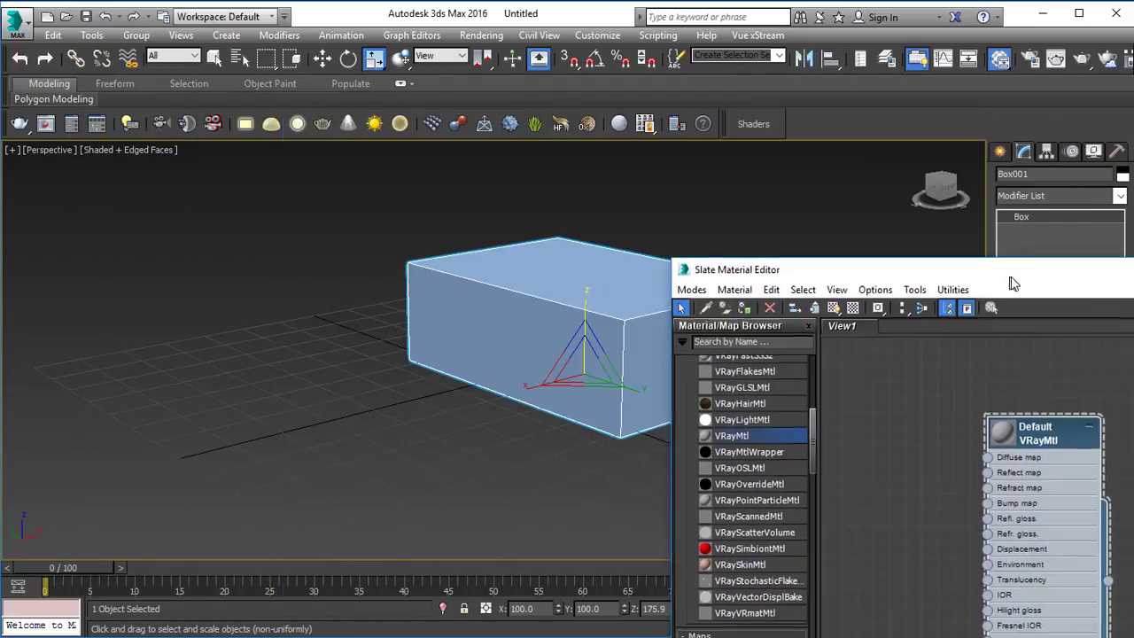
drag(829, 282, 225, 136)
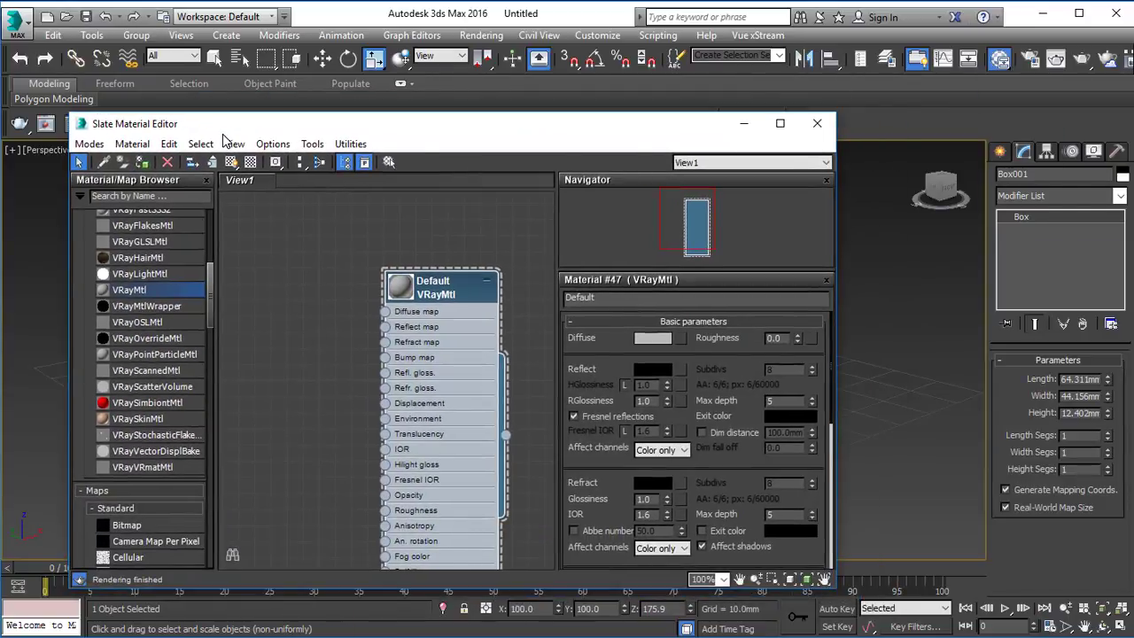
click(814, 117)
click(782, 376)
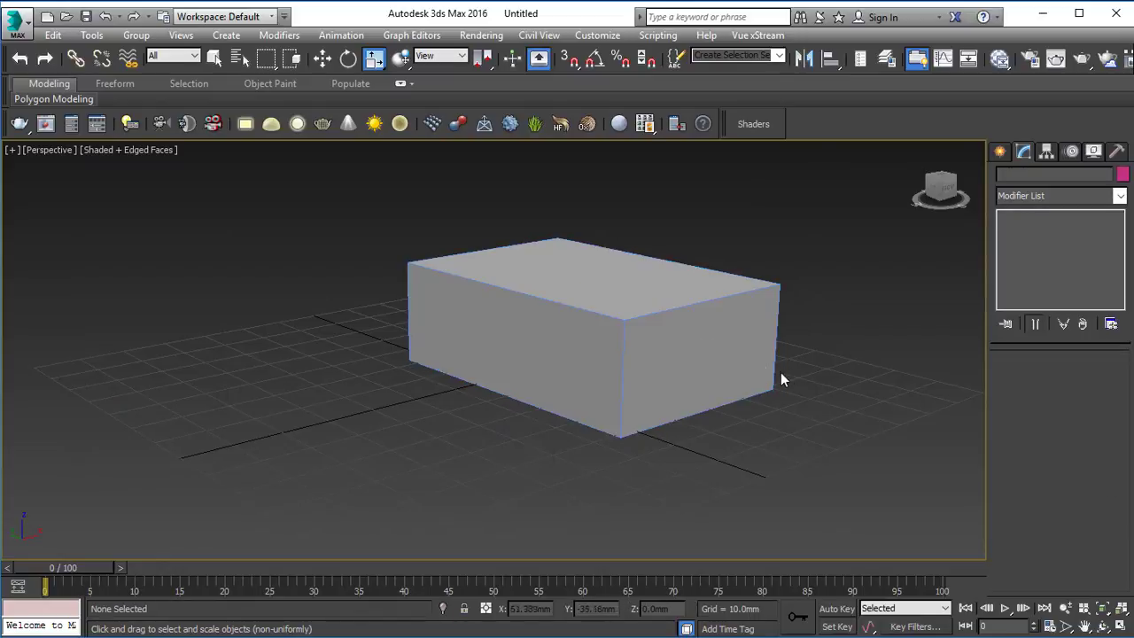
Step: Select the box, set its object color to black and deselect it
key(q)
alt+middle_drag(446, 294, 537, 282)
click(506, 278)
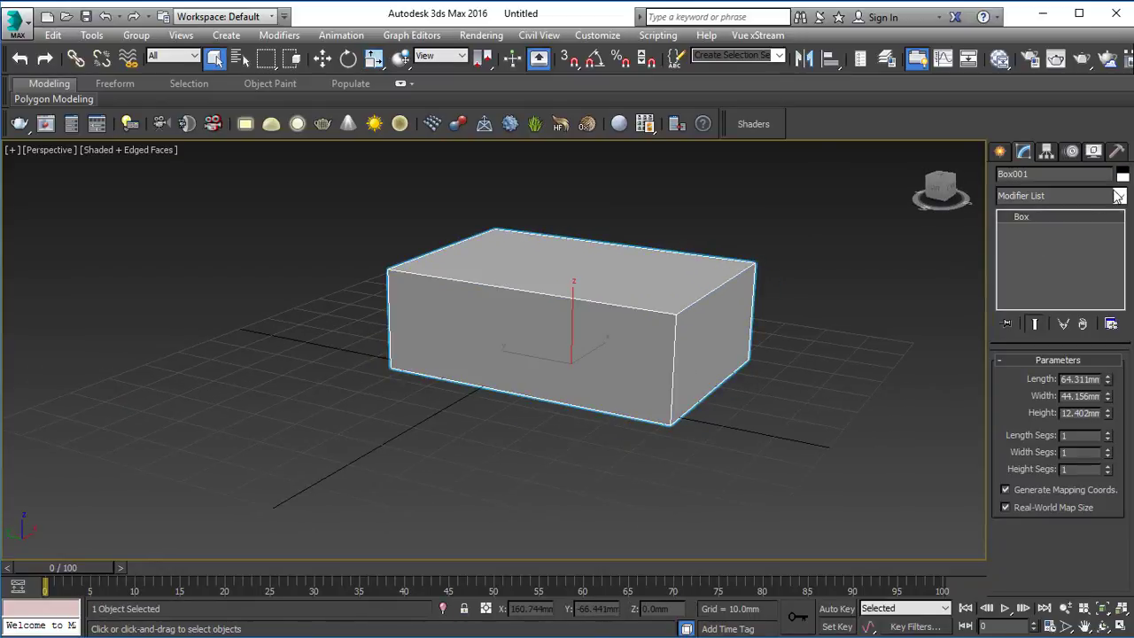
click(1122, 173)
click(639, 338)
click(597, 389)
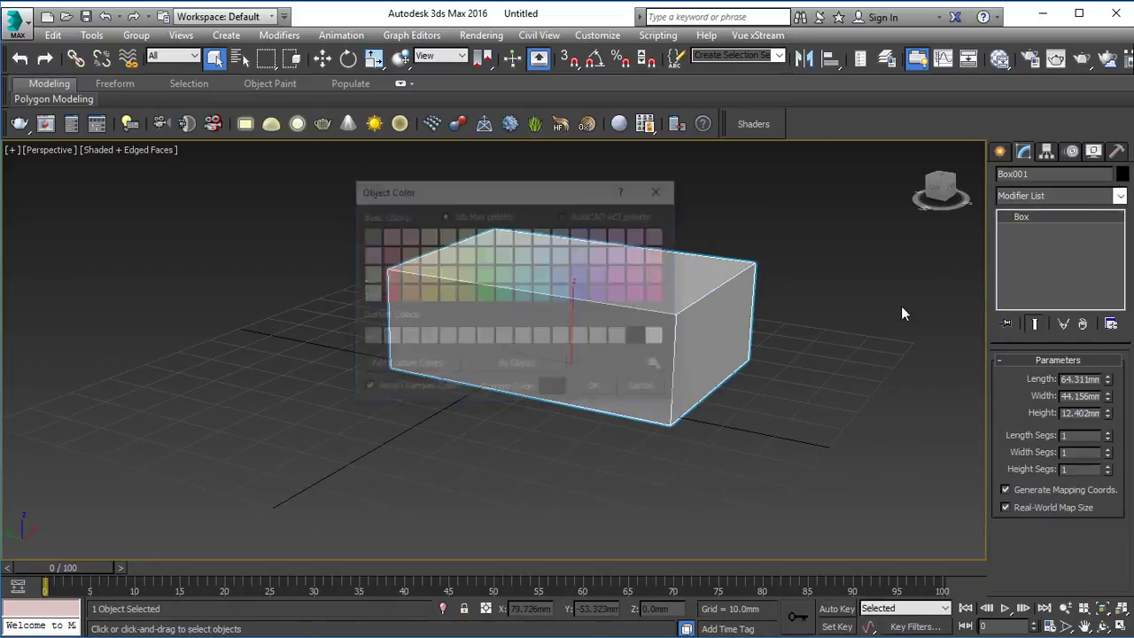
click(900, 308)
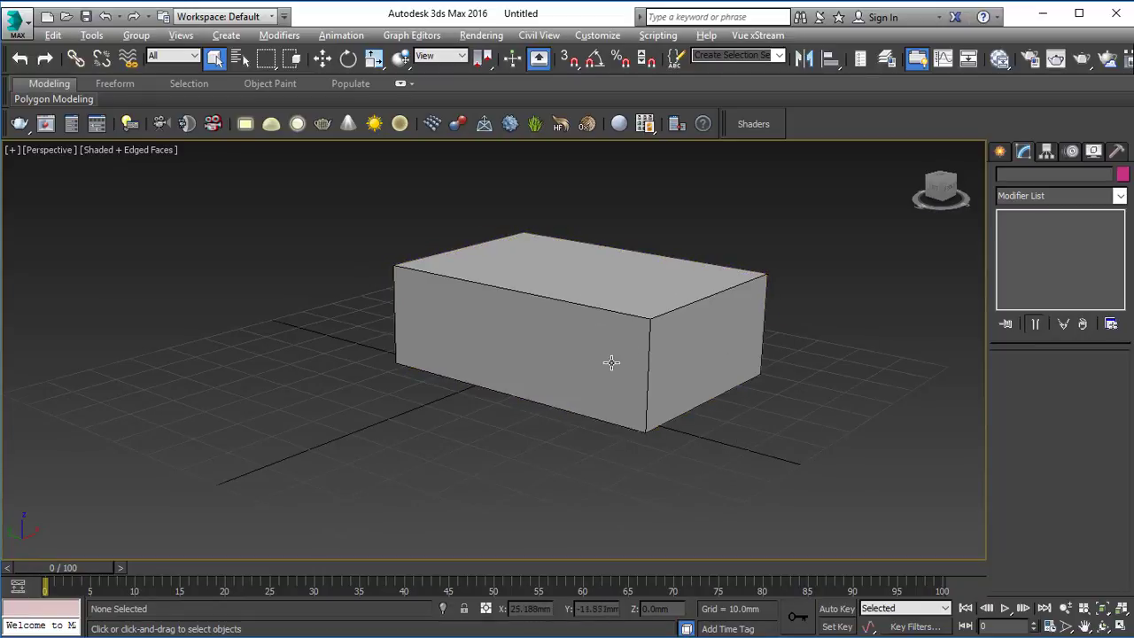
Step: Select the box and convert it to an Editable Poly
alt+middle_drag(611, 362, 584, 345)
click(513, 305)
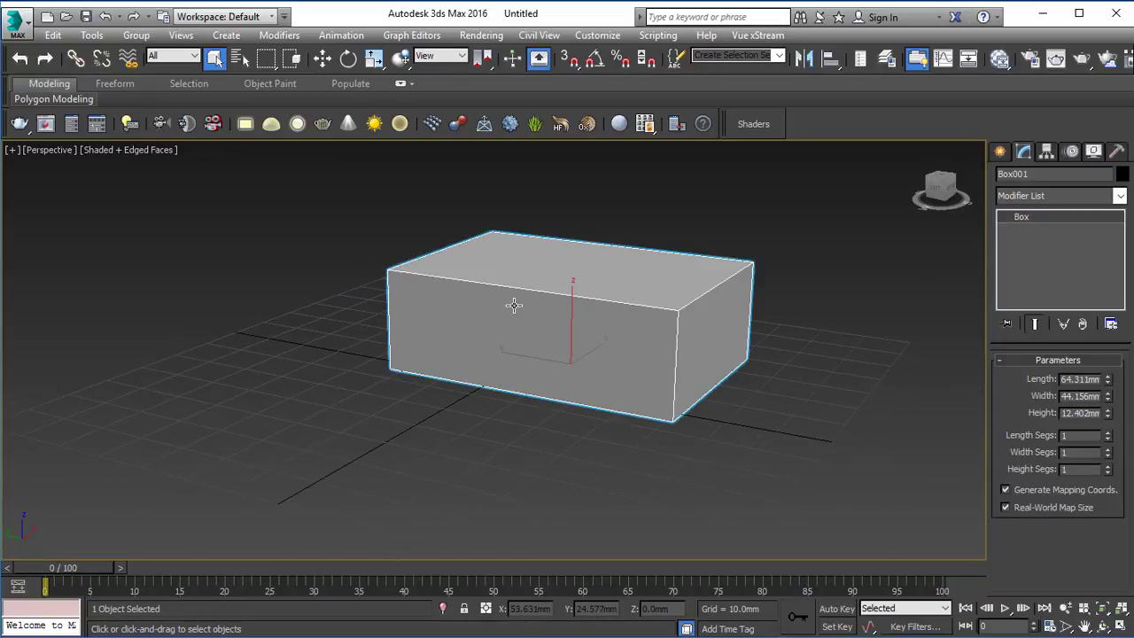
right_click(678, 337)
mouse_move(798, 573)
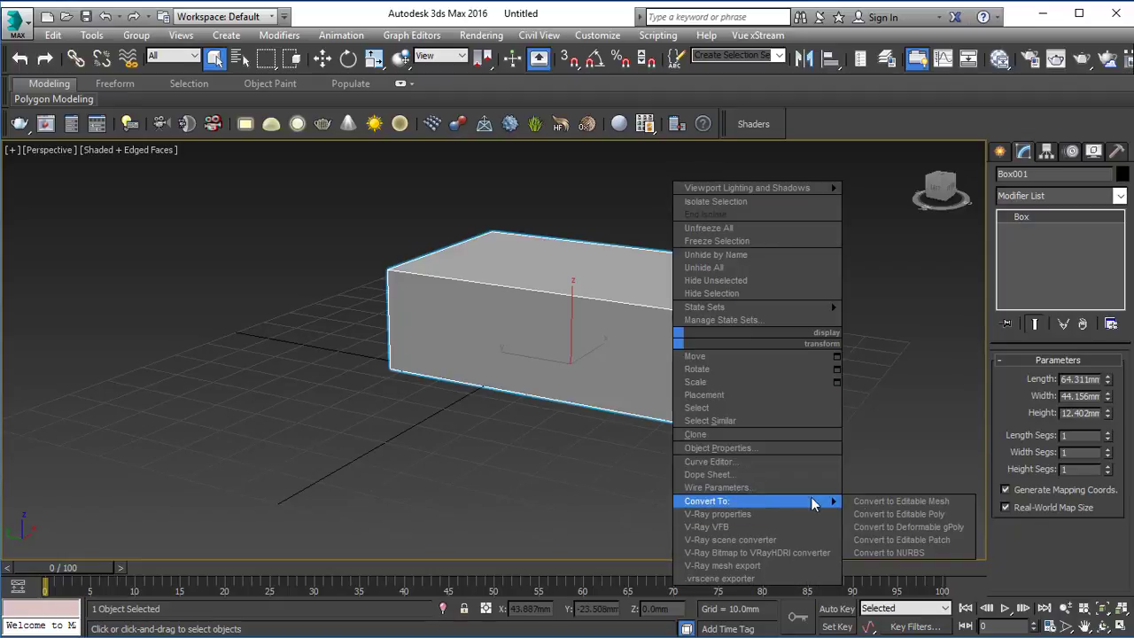
click(881, 512)
alt+middle_drag(772, 356, 700, 342)
click(561, 337)
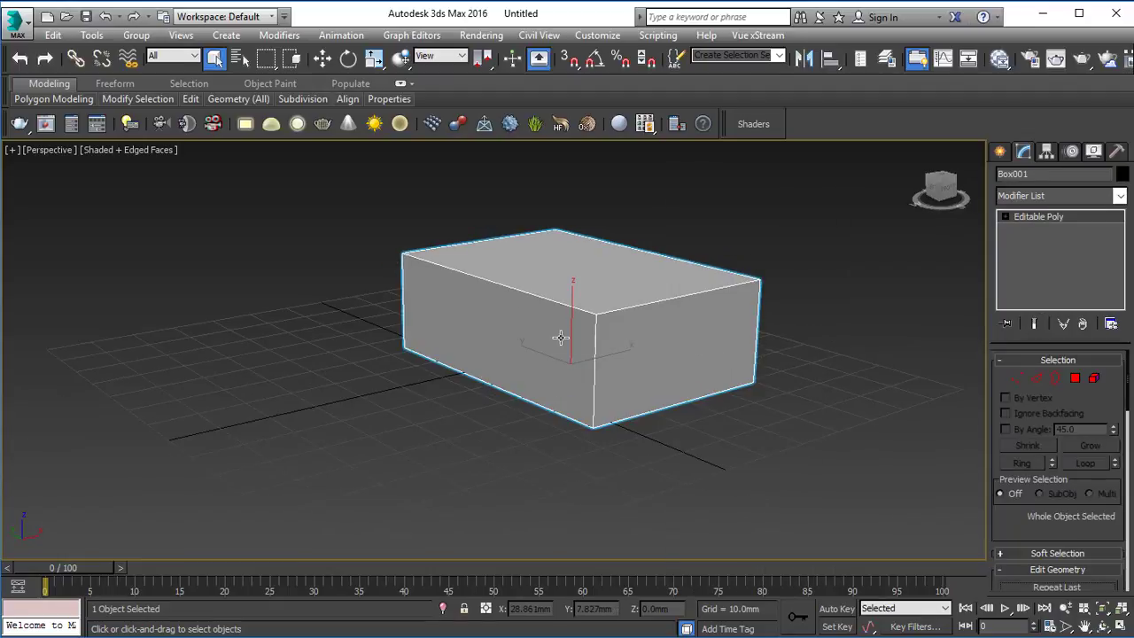
Step: Select the box's two opposite long side polygons and set up a 1.0 mm Inset on them
key(4)
alt+middle_drag(526, 320, 659, 345)
click(658, 346)
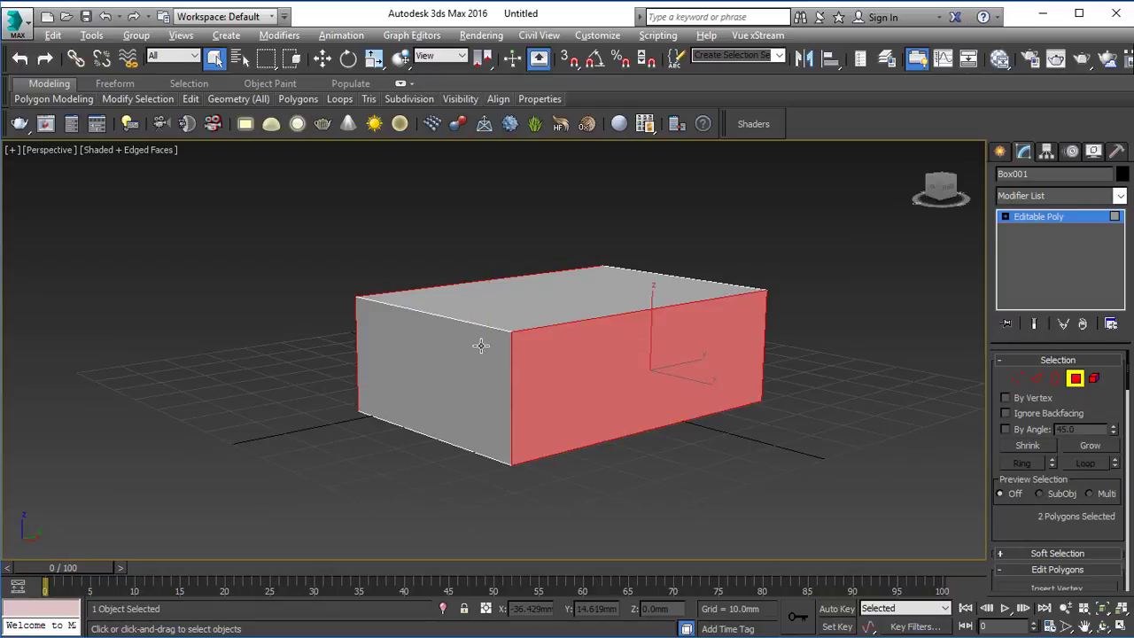
alt+middle_drag(481, 347, 671, 348)
scroll(679, 355, up, 4)
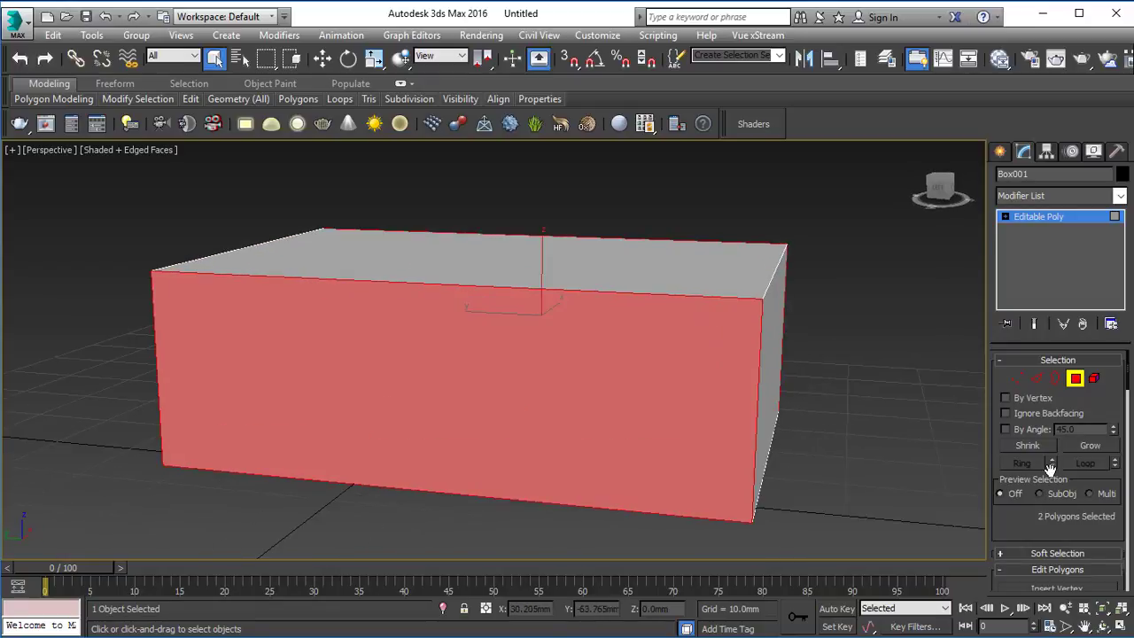
scroll(1027, 523, down, 5)
scroll(1015, 429, down, 2)
click(1111, 379)
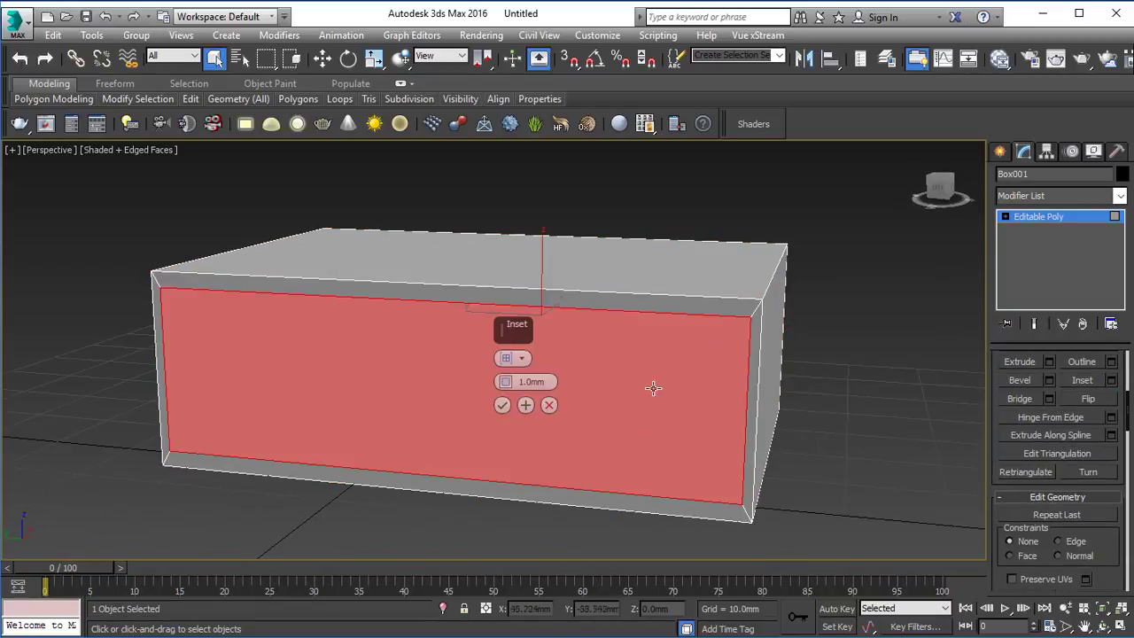
Step: Display the Front and Top viewports as shaded with edged faces and hide their grids
alt+middle_drag(310, 322, 354, 274)
key(alt+w)
right_click(788, 232)
key(alt+w)
scroll(494, 326, up, 3)
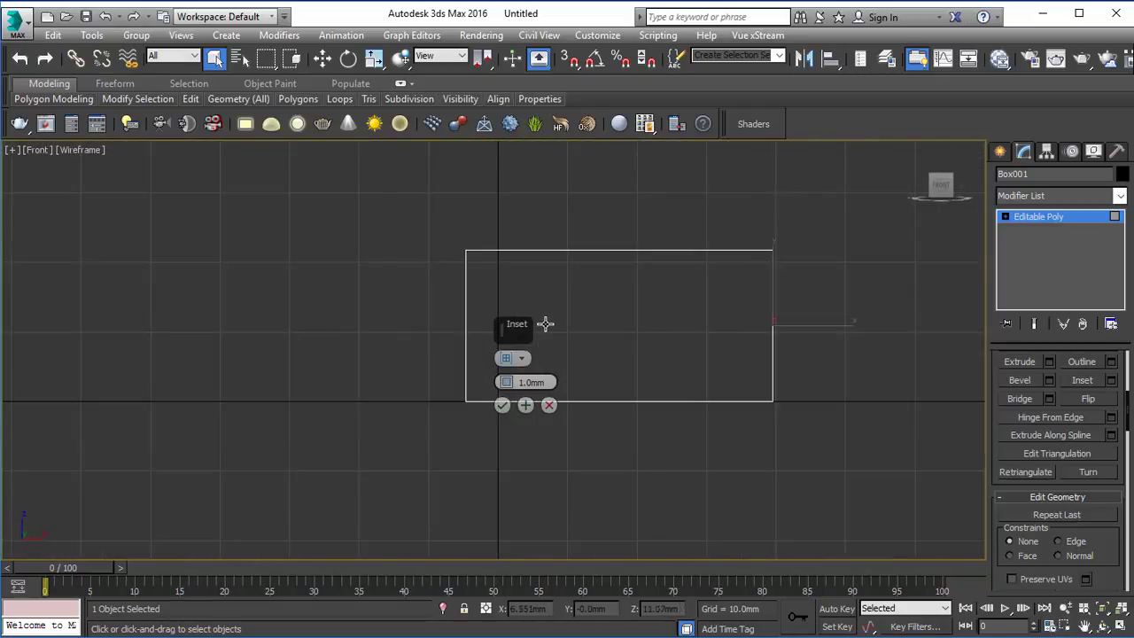
scroll(545, 324, down, 3)
key(F3)
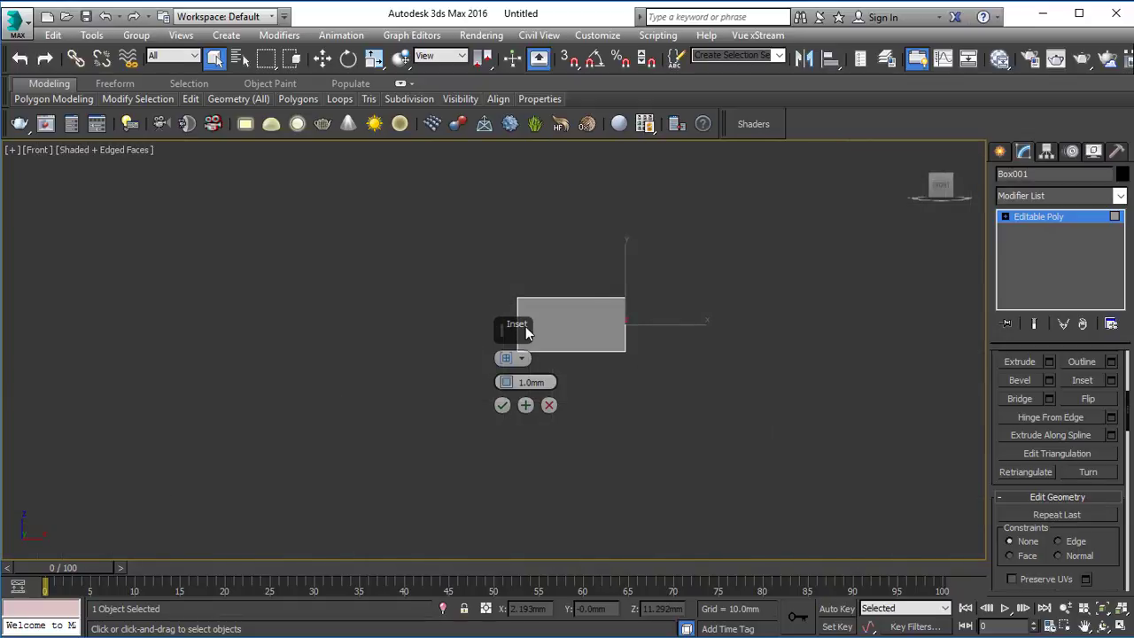
key(alt+w)
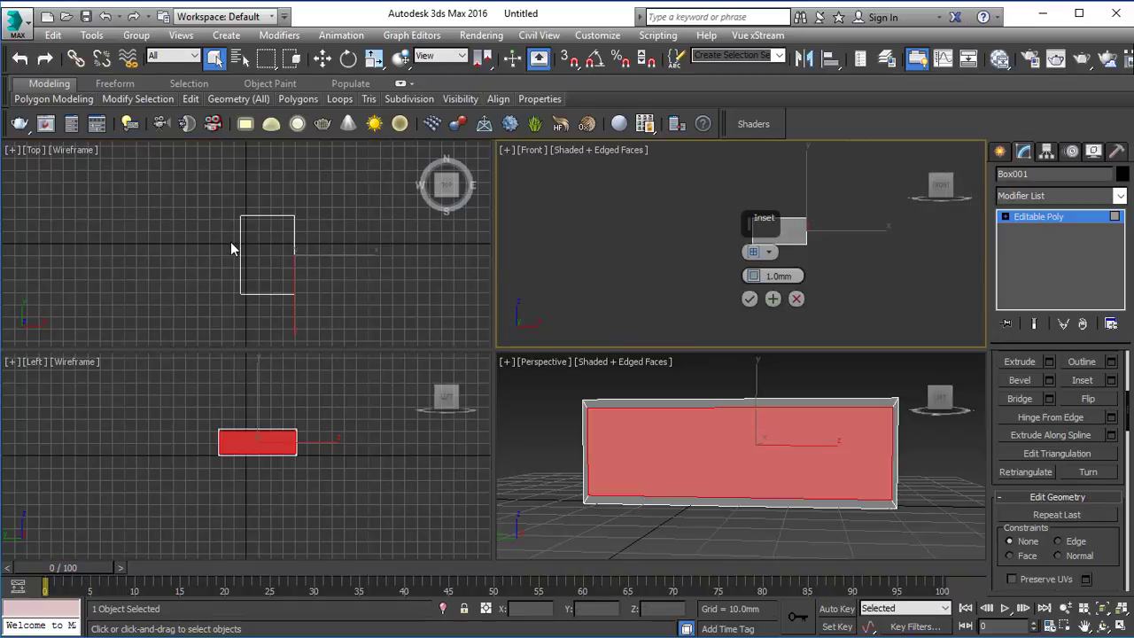
right_click(230, 242)
key(F3)
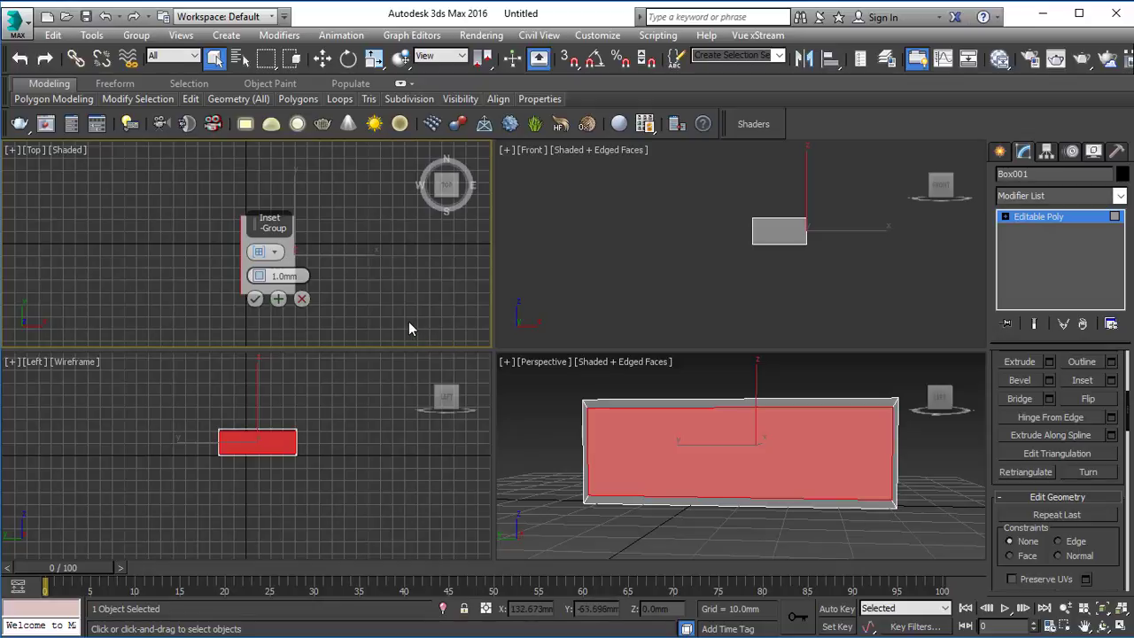
key(F4)
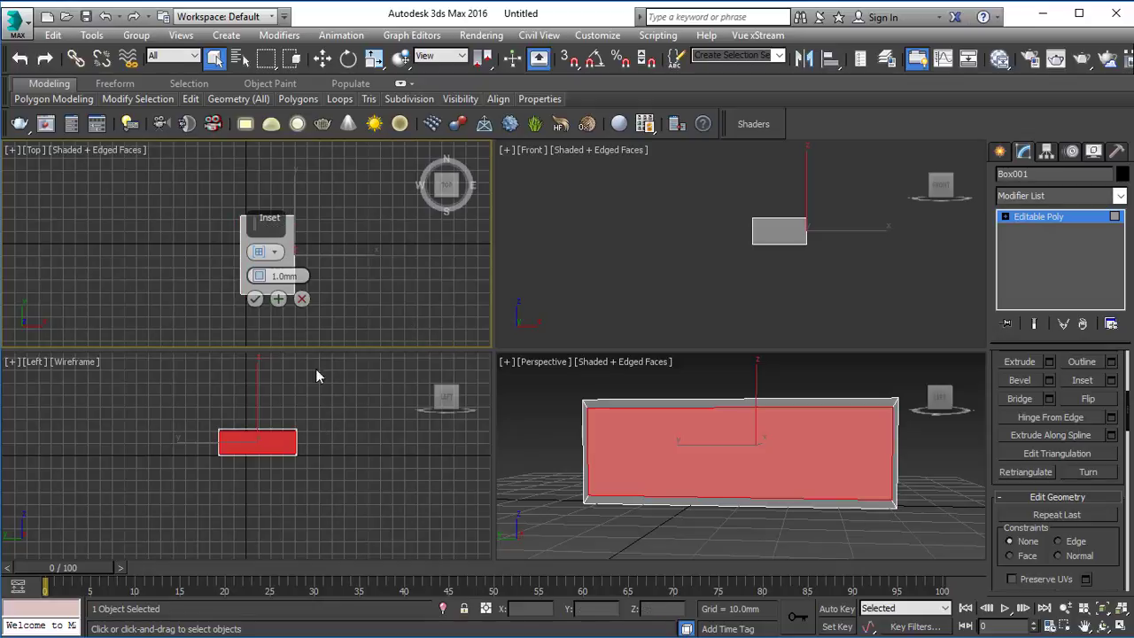
key(g)
Step: Display the Left viewport as shaded with edged faces, hide its grid and accept the 1.0 mm inset
right_click(284, 435)
key(F3)
key(F4)
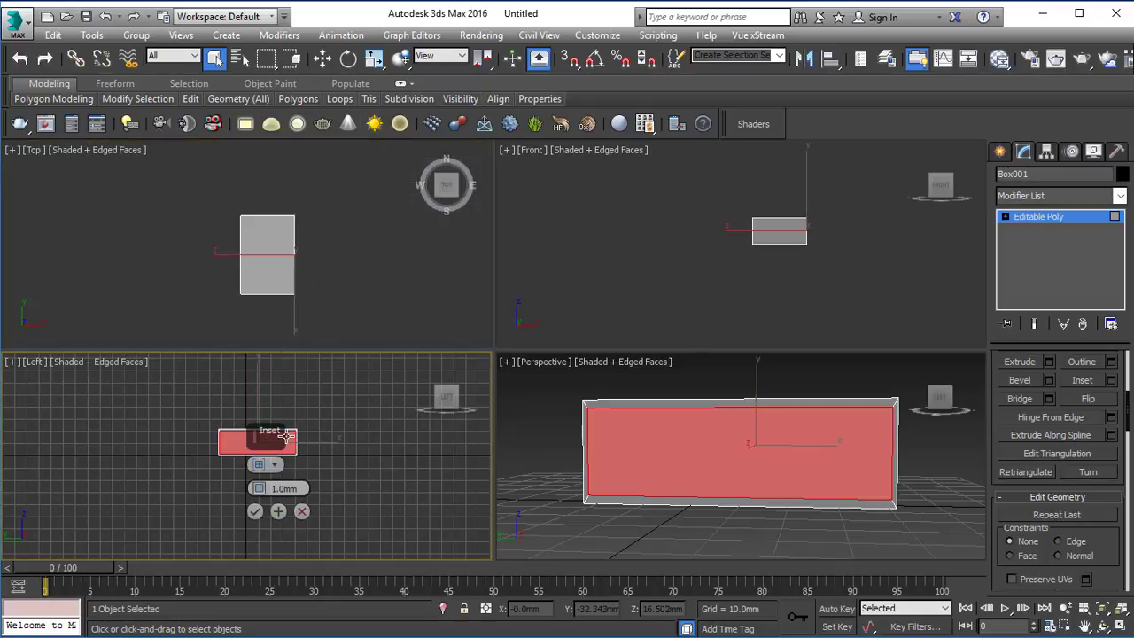
key(g)
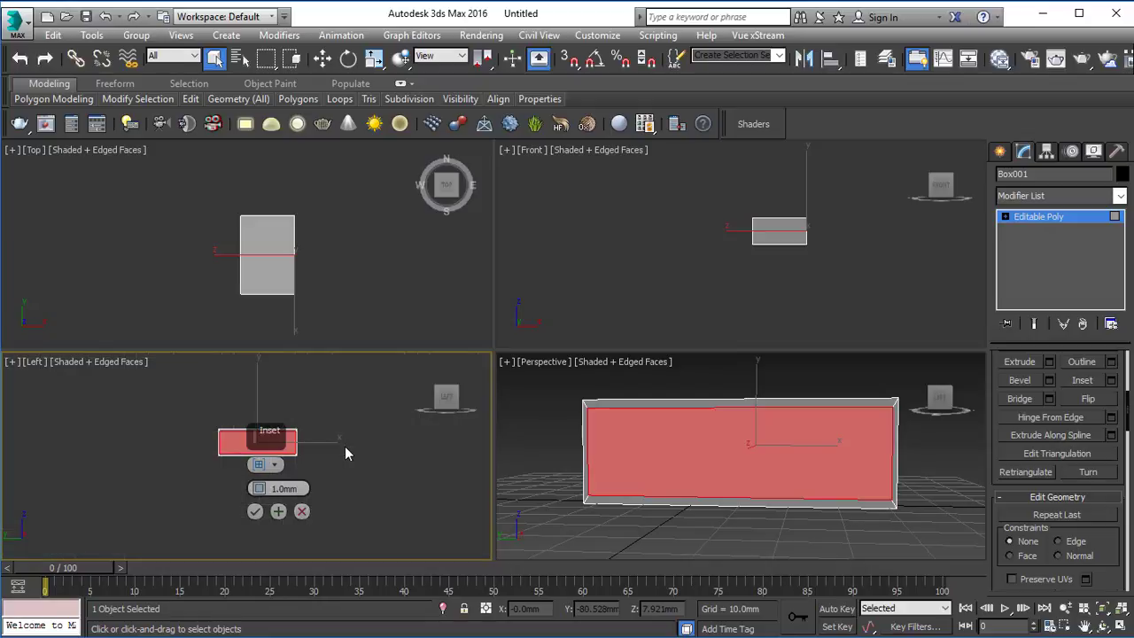
click(255, 513)
Step: In the Left view, lower the upper vertices of the box and its inset frame by about 1.7 mm
key(z)
key(alt+w)
key(r)
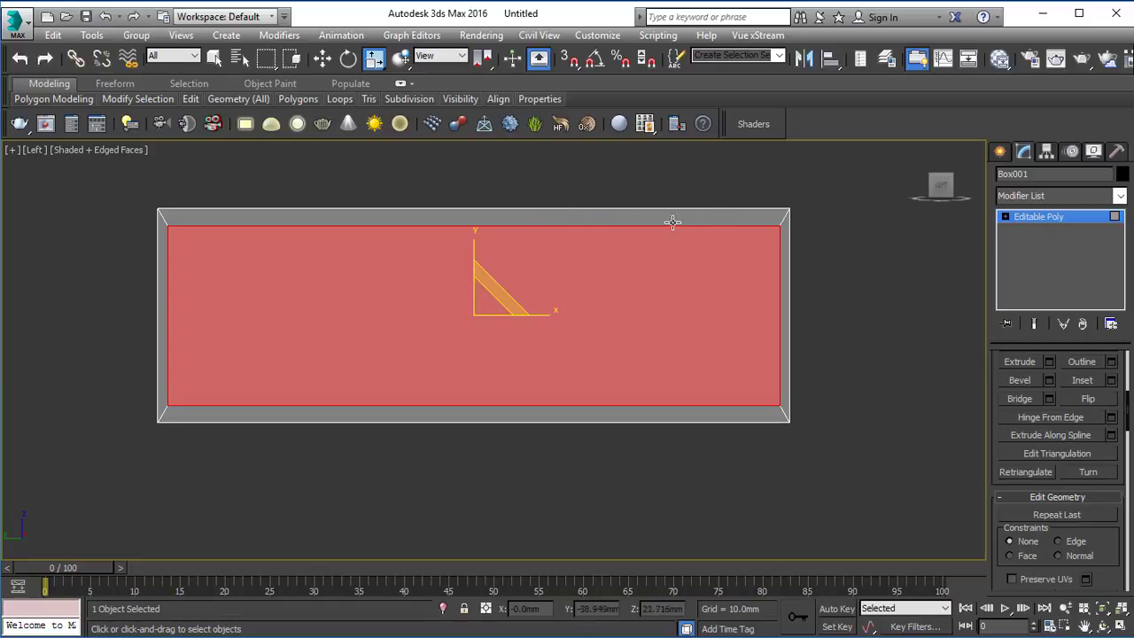
key(1)
drag(116, 197, 921, 298)
key(w)
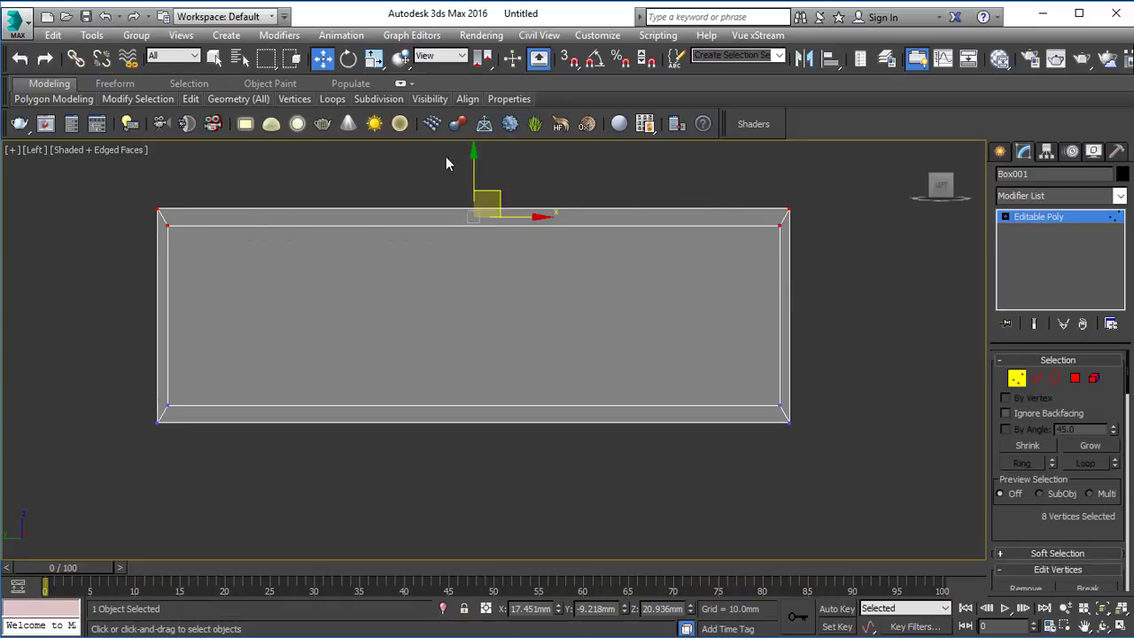
drag(477, 162, 496, 176)
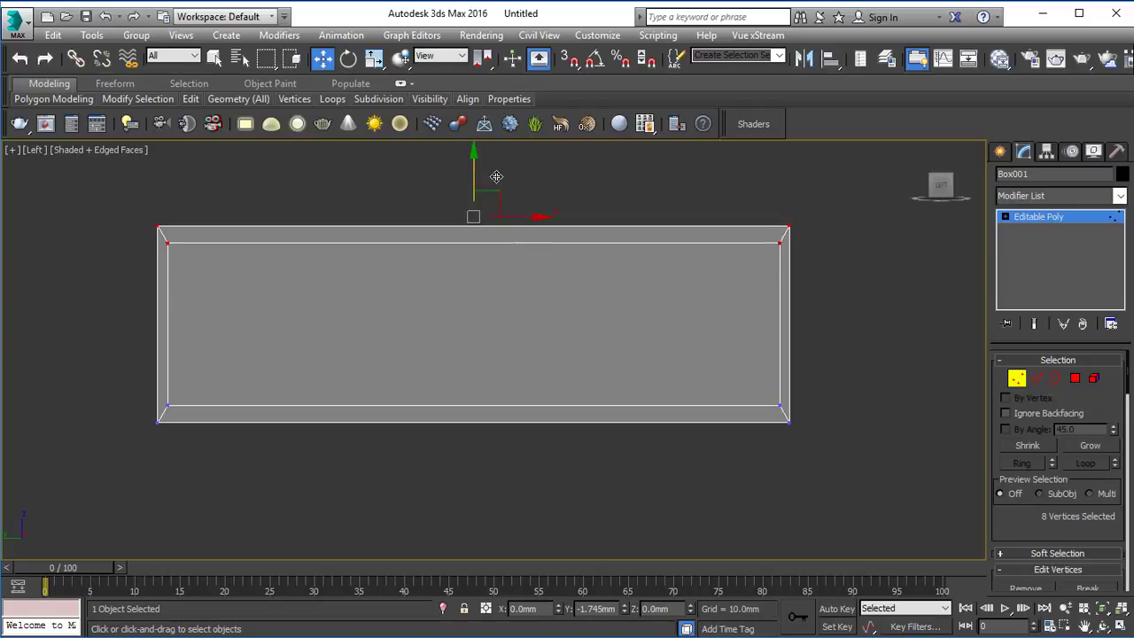
Step: Select the inner vertices of the inset frame and scale them horizontally to 99 percent
click(395, 296)
drag(164, 245, 784, 419)
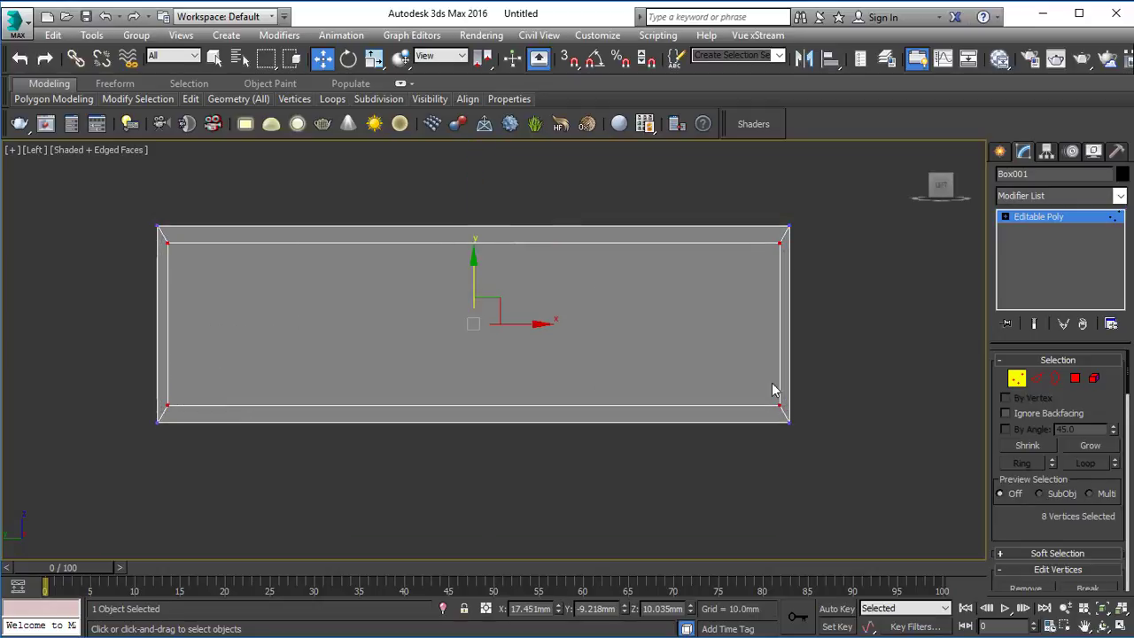
key(r)
drag(550, 320, 551, 321)
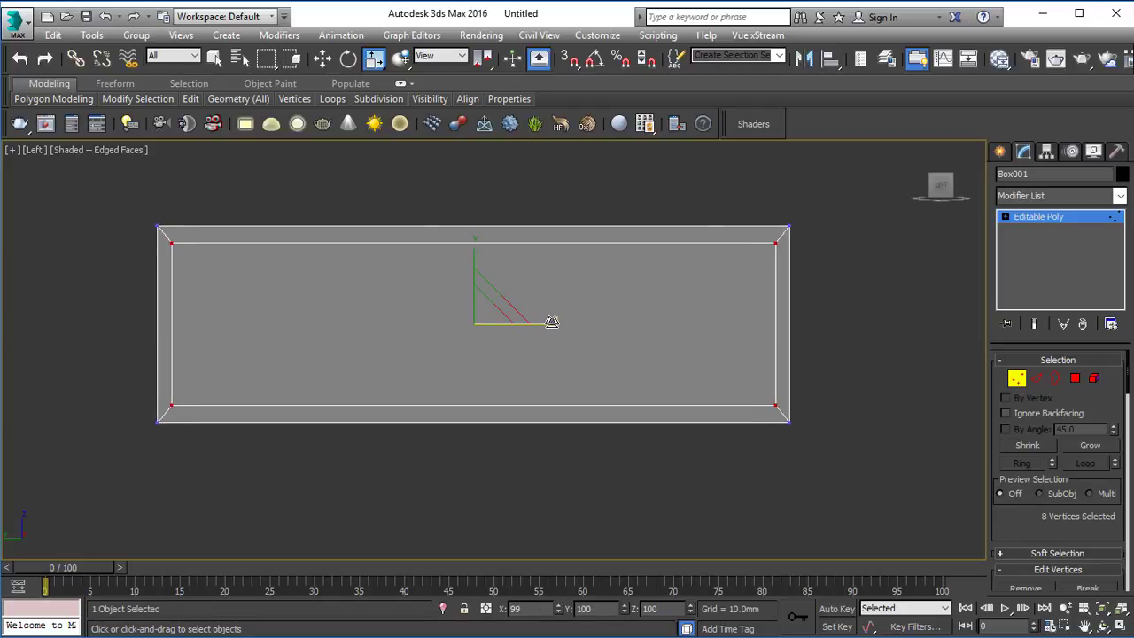
Step: Scale the inset frame's inner vertices slightly further inward, horizontally and vertically, to even out the border thickness
key(alt+w)
middle_click(804, 455)
key(alt+w)
alt+middle_drag(779, 381, 711, 395)
scroll(731, 383, down, 3)
key(alt+w)
middle_click(398, 398)
key(alt+w)
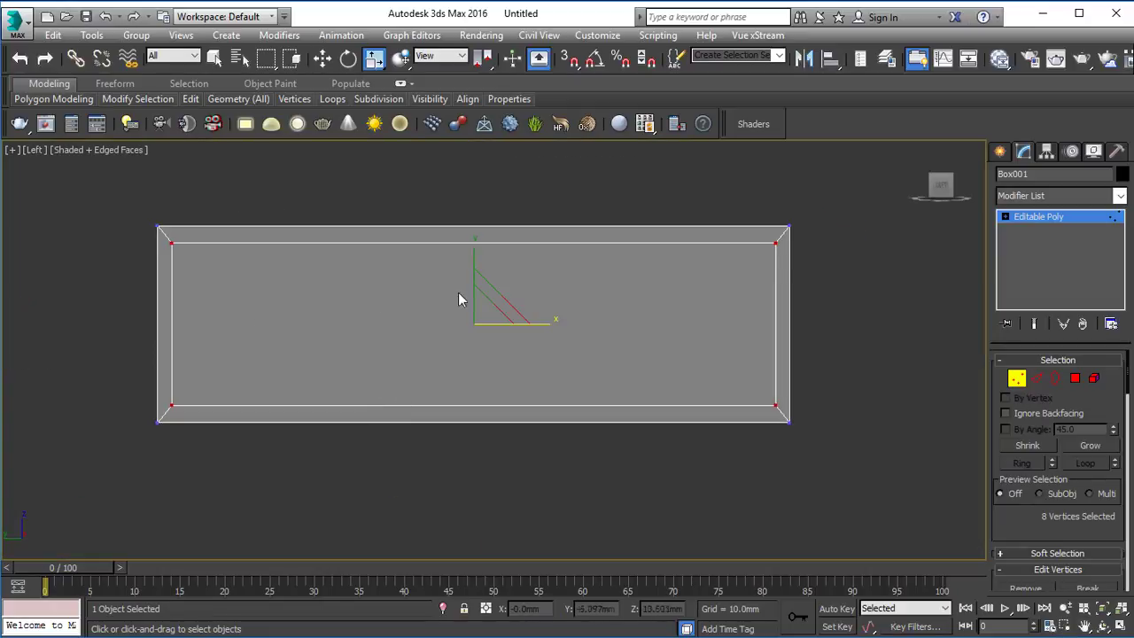
drag(550, 323, 550, 322)
drag(474, 245, 476, 249)
Step: Bridge the two opposite inset polygons to hollow the box through, and leave polygon editing
key(alt+w)
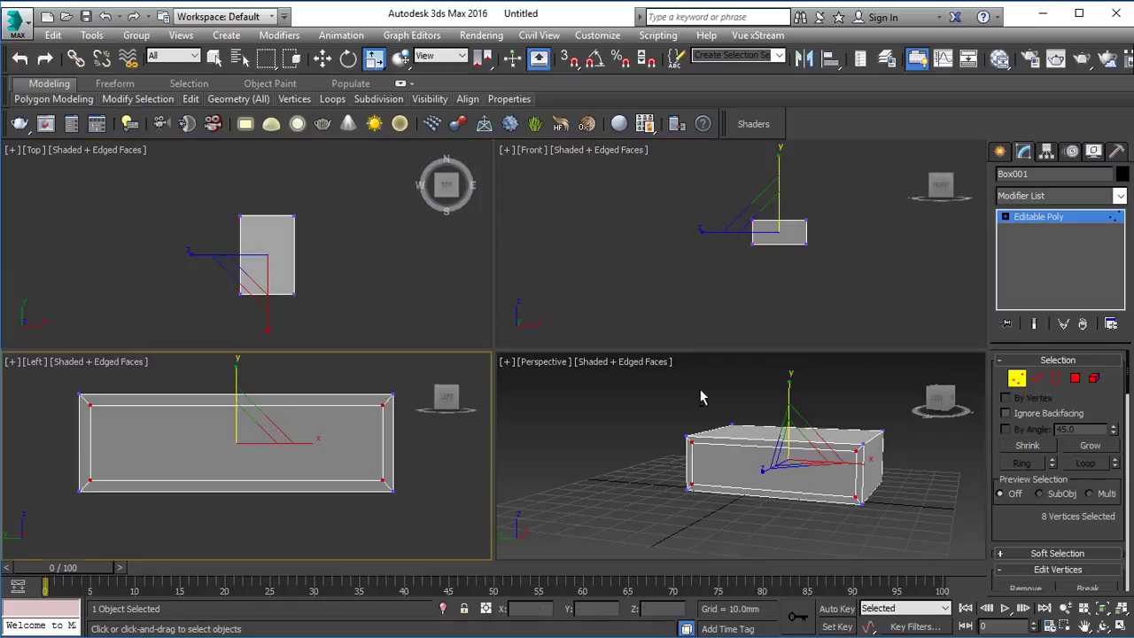
key(alt+w)
key(4)
click(548, 405)
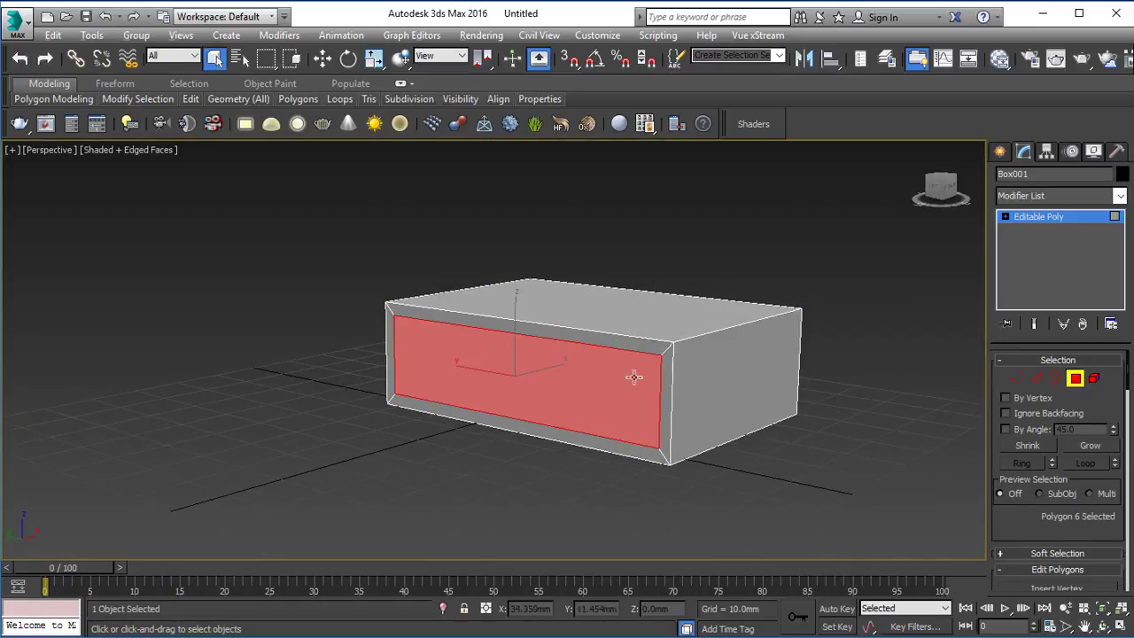
alt+middle_drag(632, 372, 735, 341)
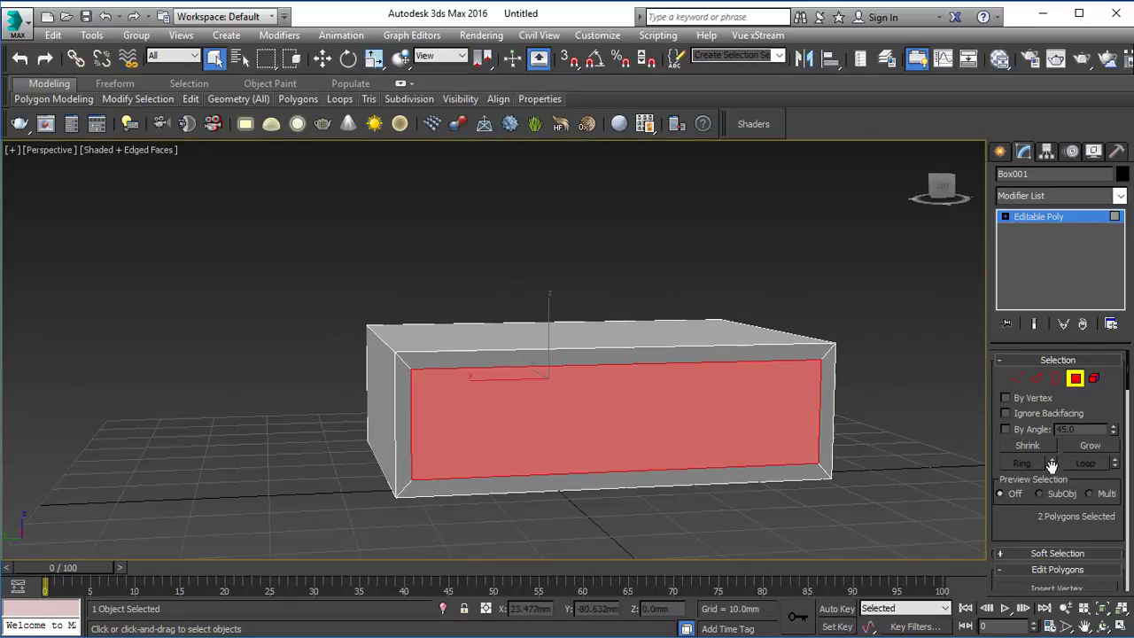
scroll(1054, 465, down, 3)
click(1019, 498)
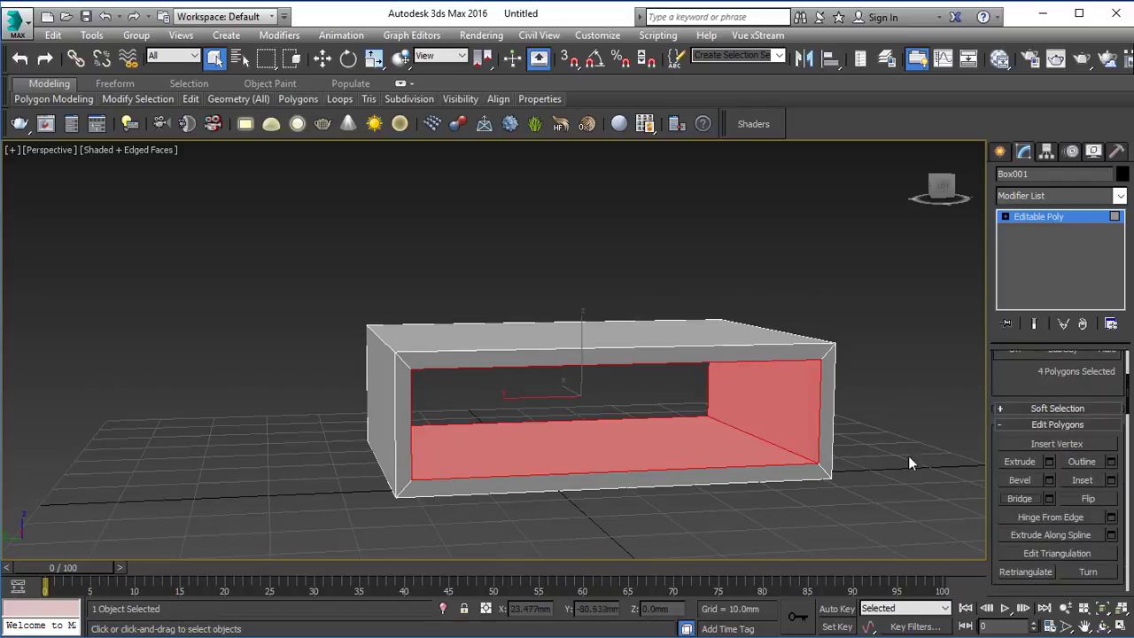
click(1068, 219)
Step: Center the hollow box at the scene origin by resetting its X and Y positions to 0
alt+middle_drag(832, 405, 471, 378)
alt+middle_drag(567, 359, 676, 426)
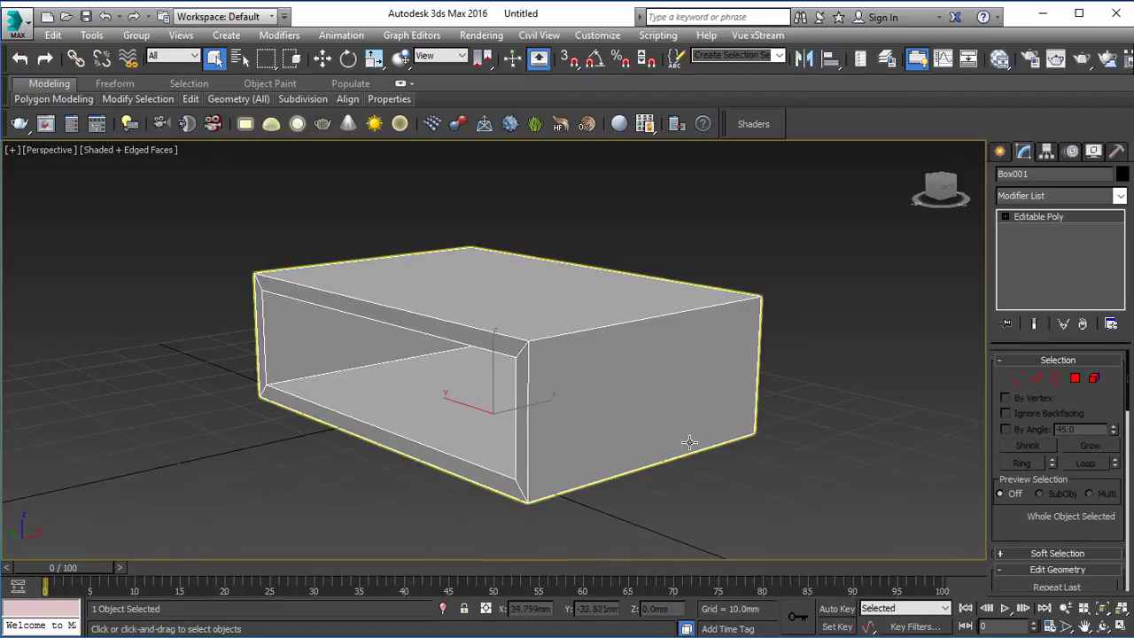
click(689, 443)
key(w)
right_click(559, 610)
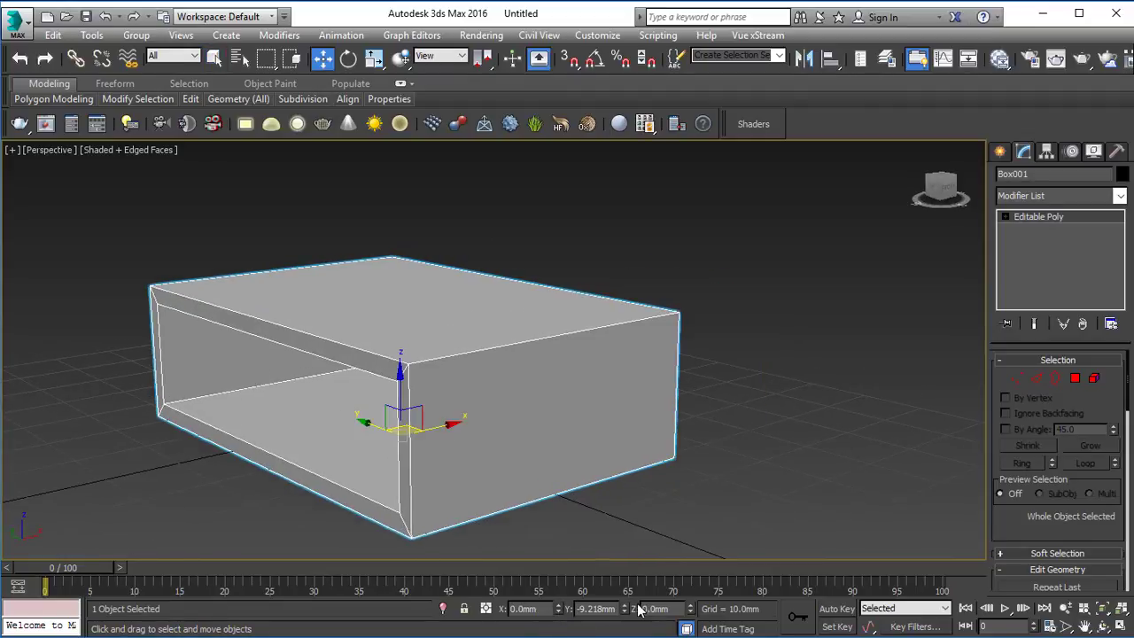
right_click(626, 610)
click(744, 417)
click(508, 431)
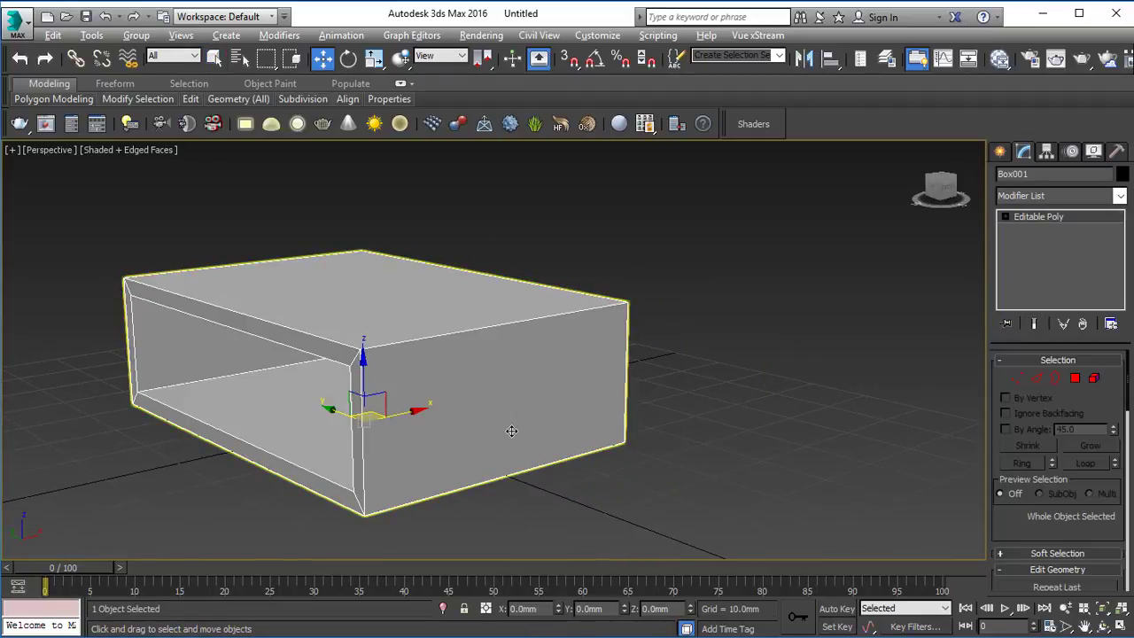
Step: Maximize the Left viewport and turn its grid on
alt+middle_drag(508, 430, 562, 410)
scroll(563, 410, down, 5)
key(alt+w)
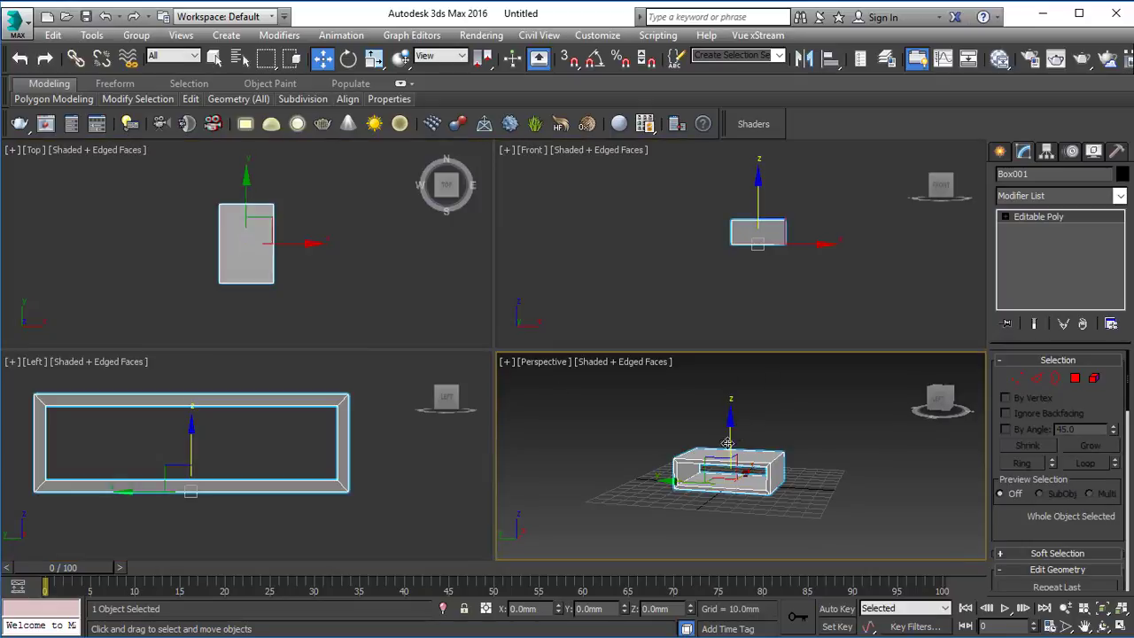
key(alt+w)
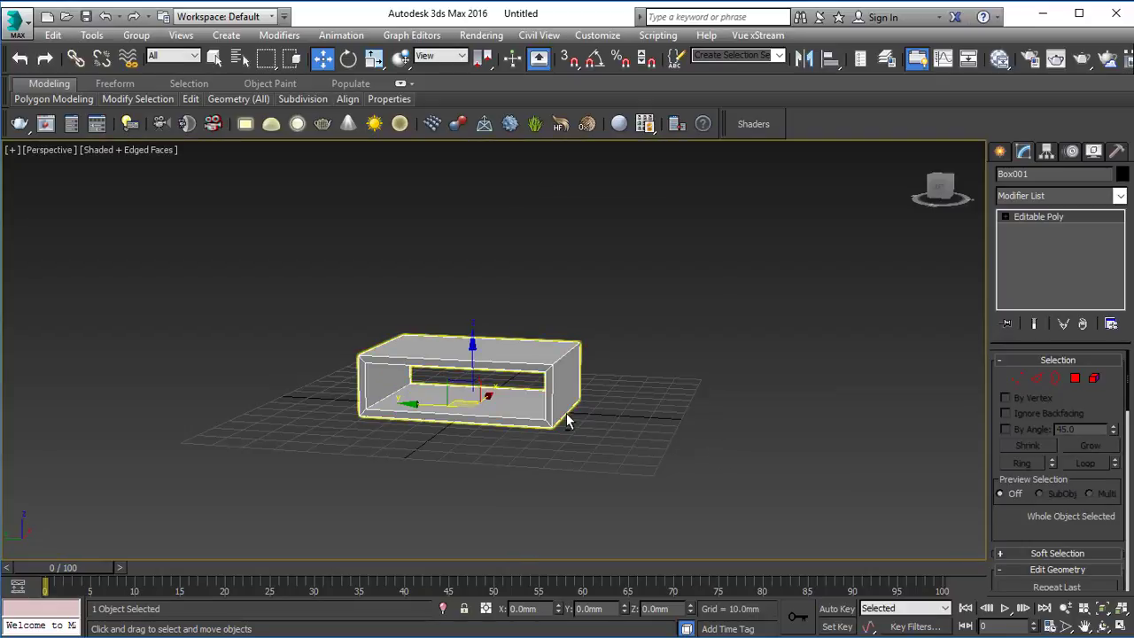
key(alt+w)
key(alt+w)
key(g)
Step: Raise the hollow box vertically above the ground line to a Z position of about 43.7 mm and deselect it
middle_drag(475, 340, 492, 387)
scroll(588, 524, down, 2)
drag(492, 386, 525, 261)
click(609, 361)
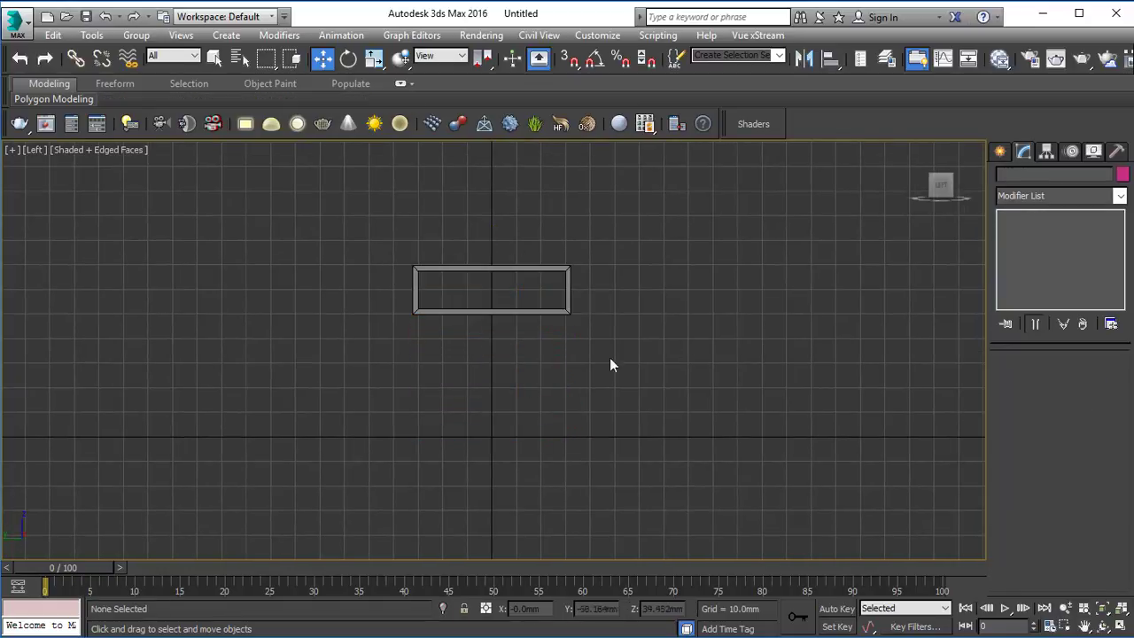
click(502, 308)
drag(494, 257, 517, 272)
click(570, 381)
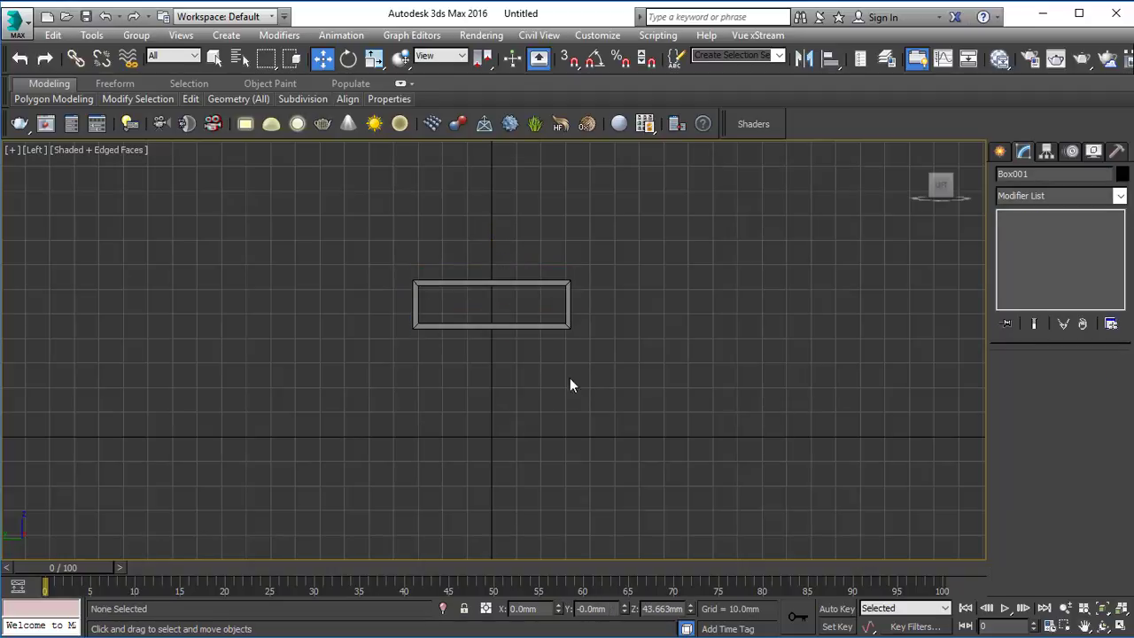
Step: Create a cylinder of about 1.1 mm radius and 52.3 mm height near the ground line beneath the box's side
scroll(524, 381, up, 4)
click(1000, 152)
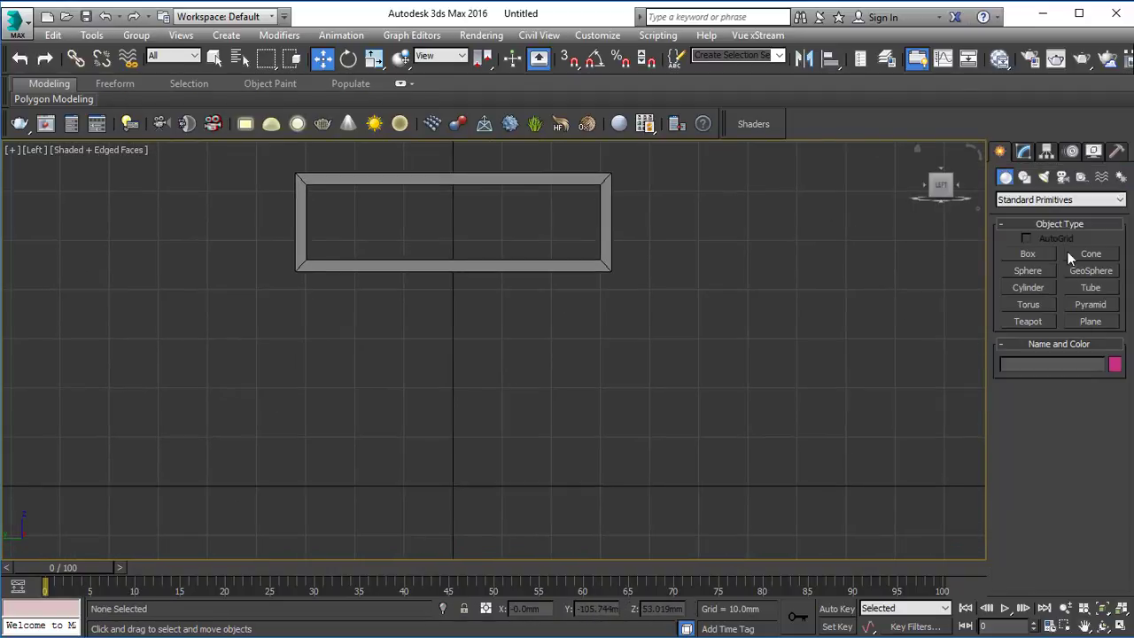
click(1028, 287)
drag(604, 468, 608, 471)
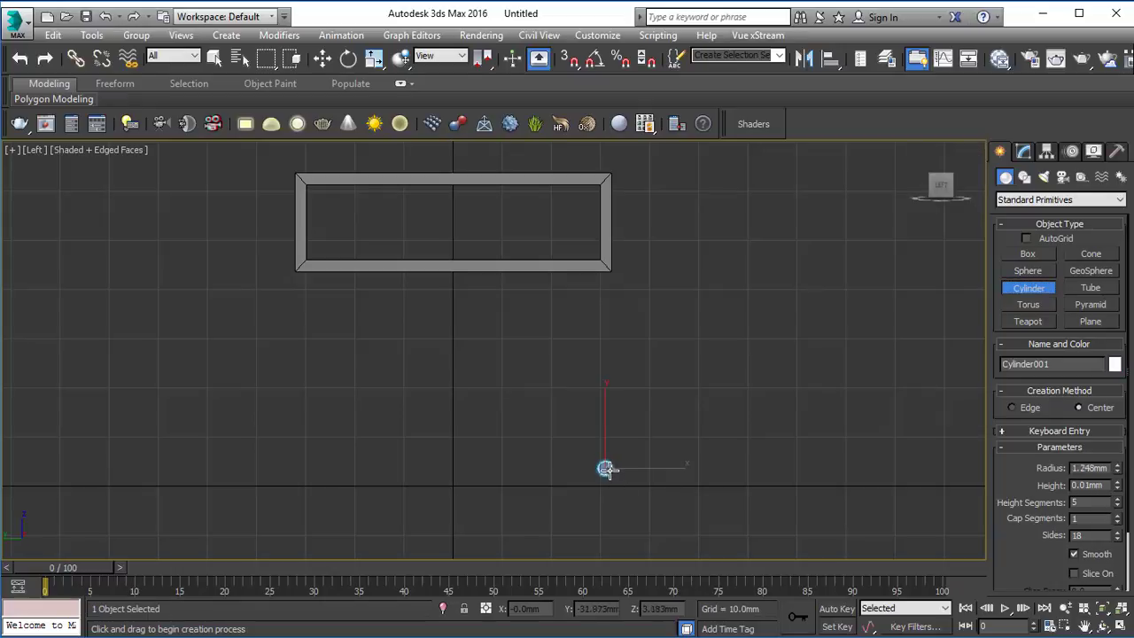
click(624, 215)
key(w)
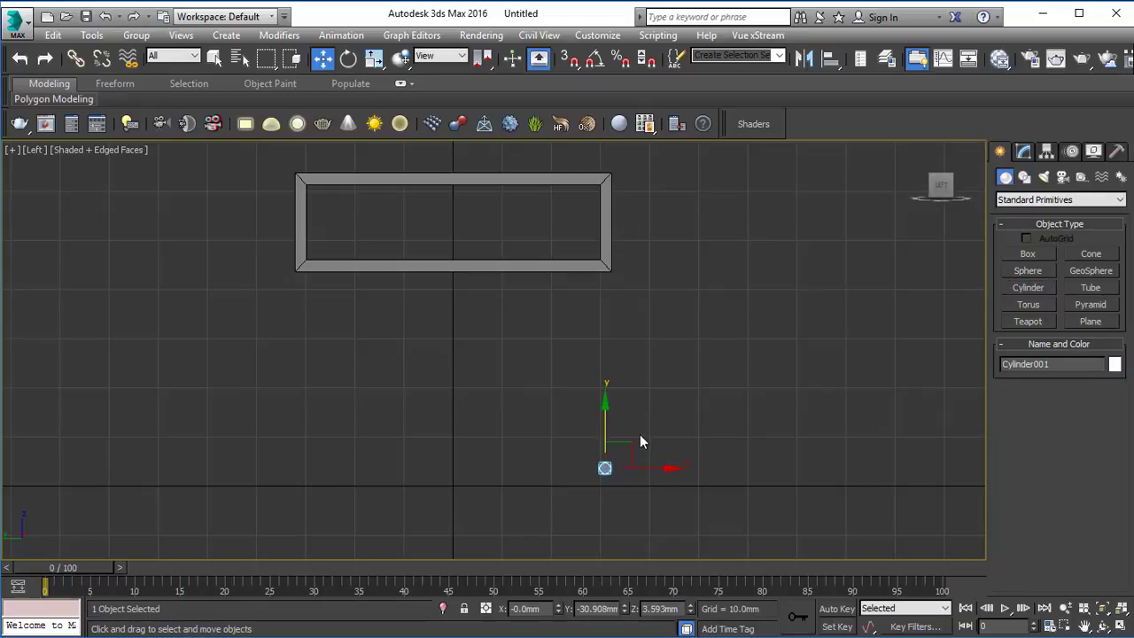
Step: Rotate the cylinder upright with angle snap turned on and deselect it
key(e)
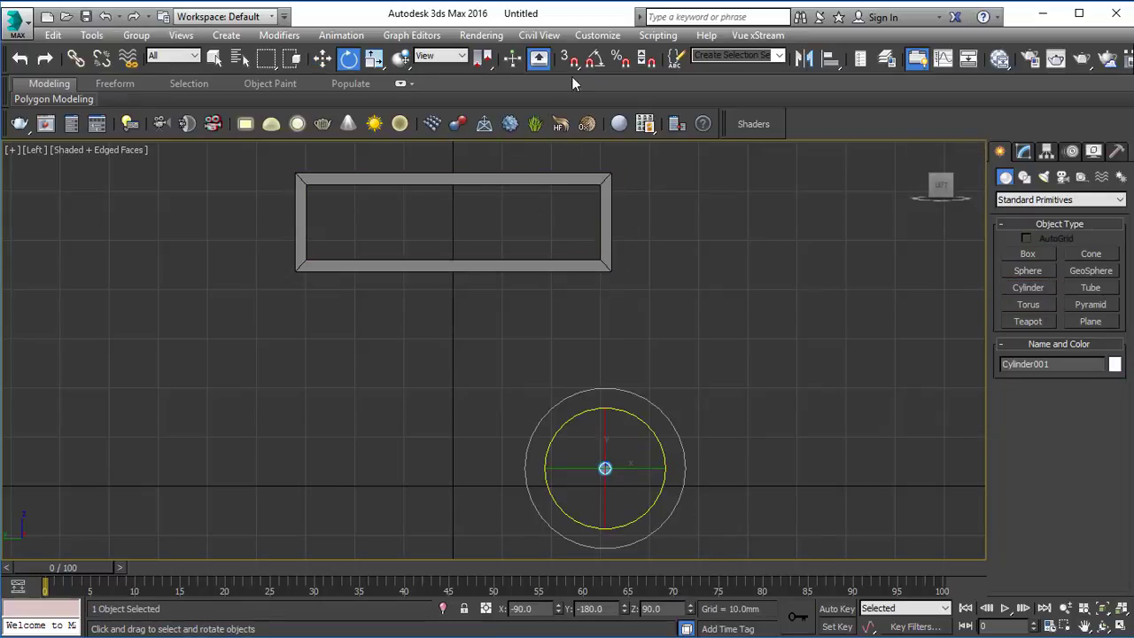
click(594, 58)
drag(605, 497, 638, 424)
click(644, 334)
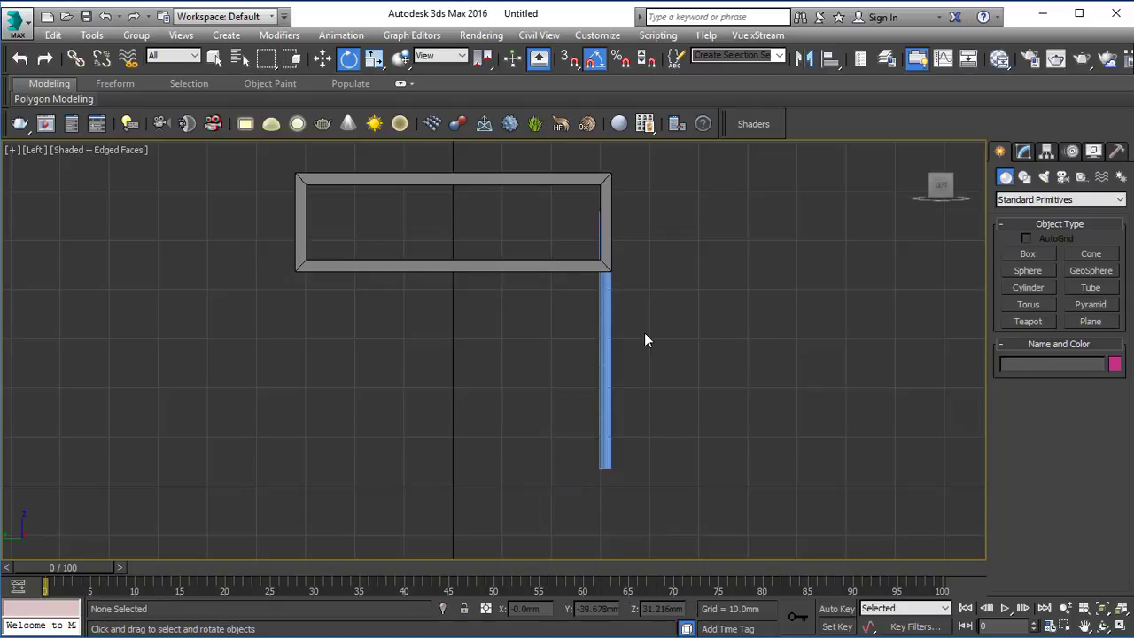
Step: Move the cylinder to about Y -27.4 mm, Z 0.2 mm so its base sits on the ground line
click(599, 330)
key(w)
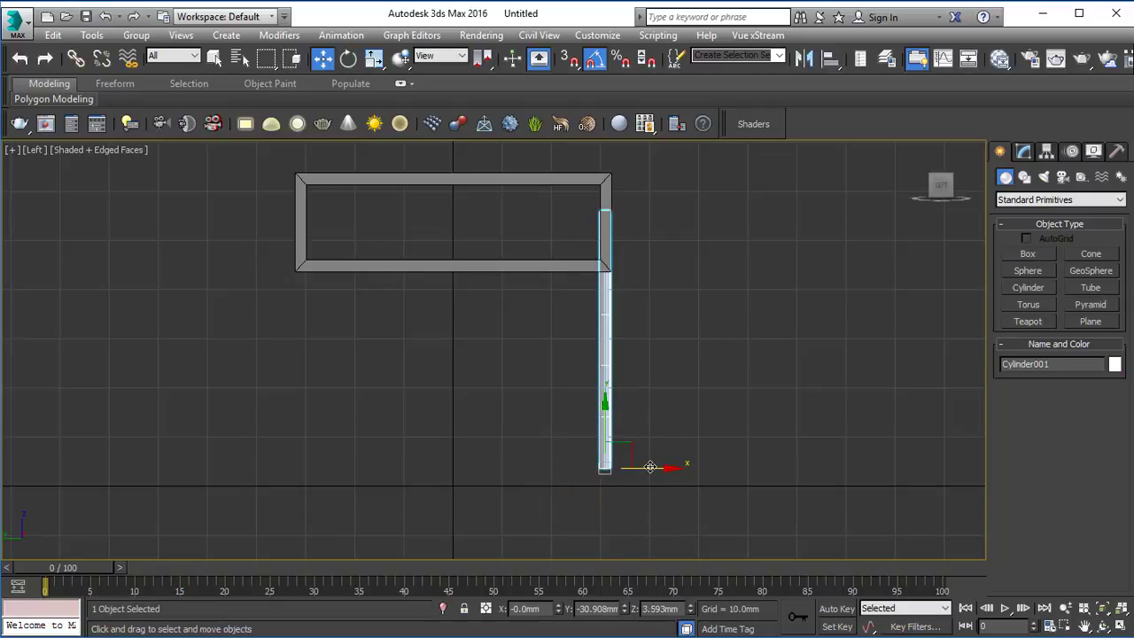
drag(626, 449, 610, 464)
scroll(610, 471, up, 3)
scroll(616, 470, down, 3)
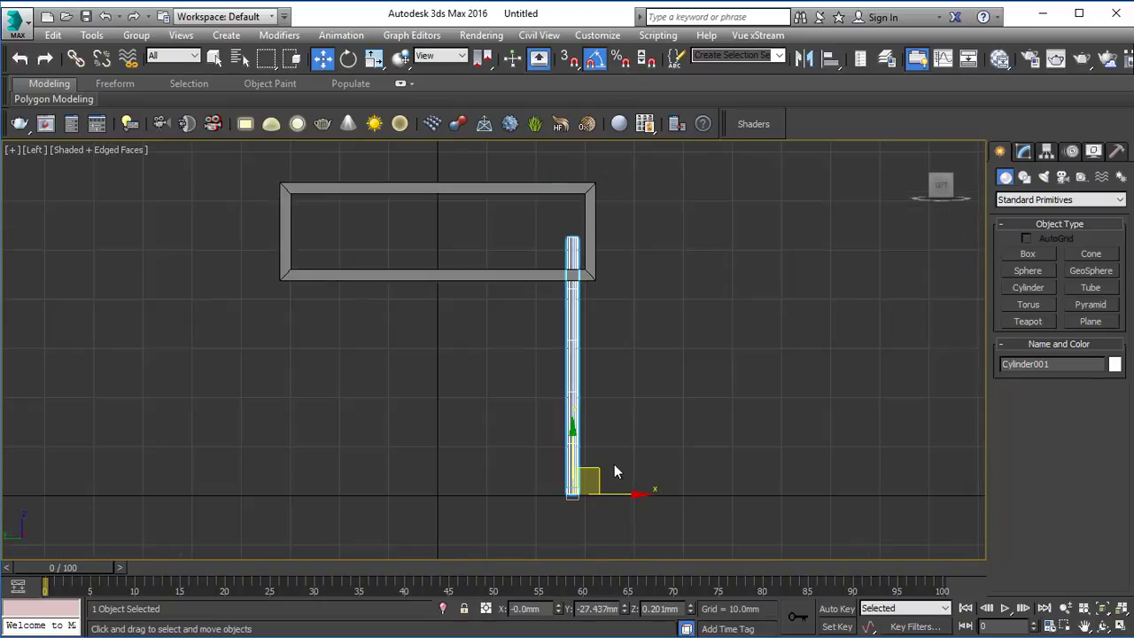
Step: Convert the cylinder to an Editable Poly
click(1024, 152)
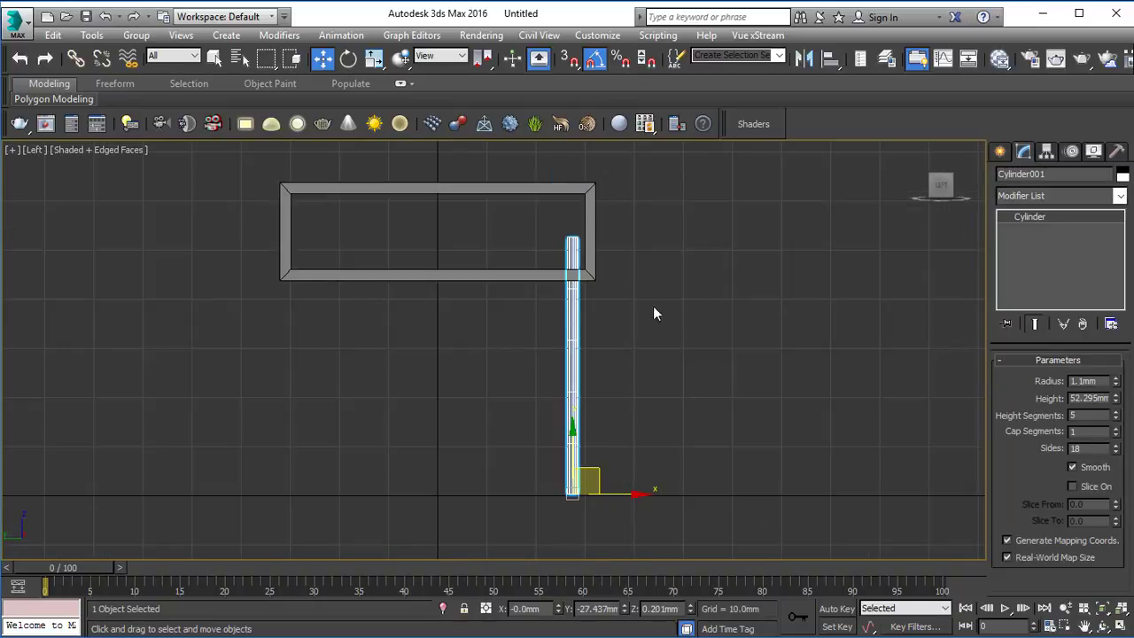
right_click(584, 311)
mouse_move(719, 461)
click(762, 471)
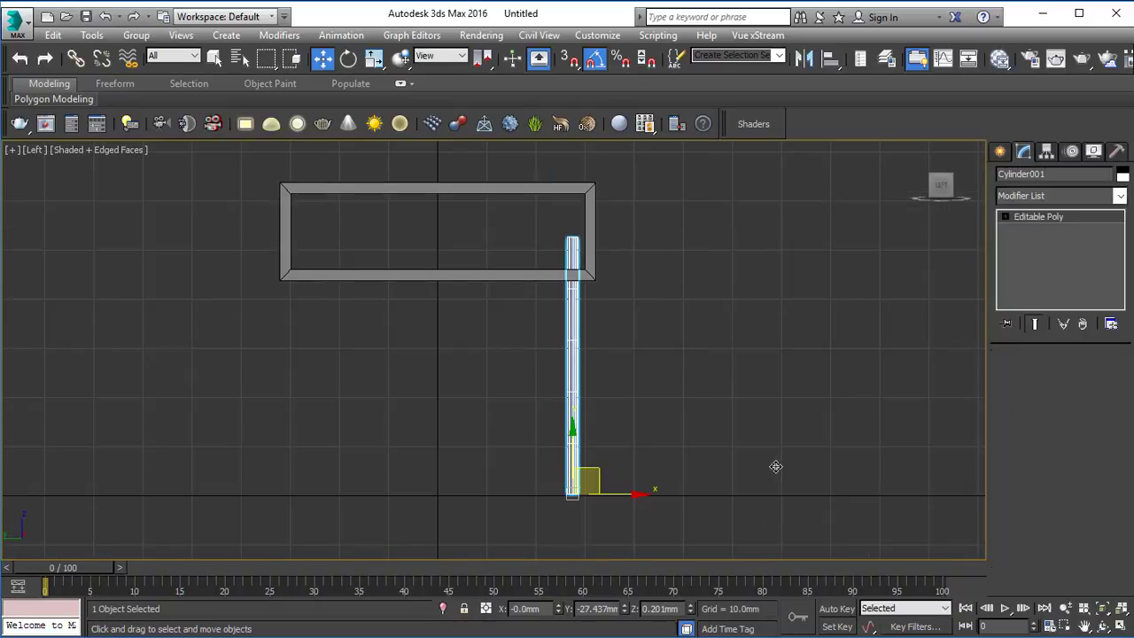
Step: Set the cylinder's object color to black
scroll(622, 339, up, 5)
scroll(473, 239, down, 3)
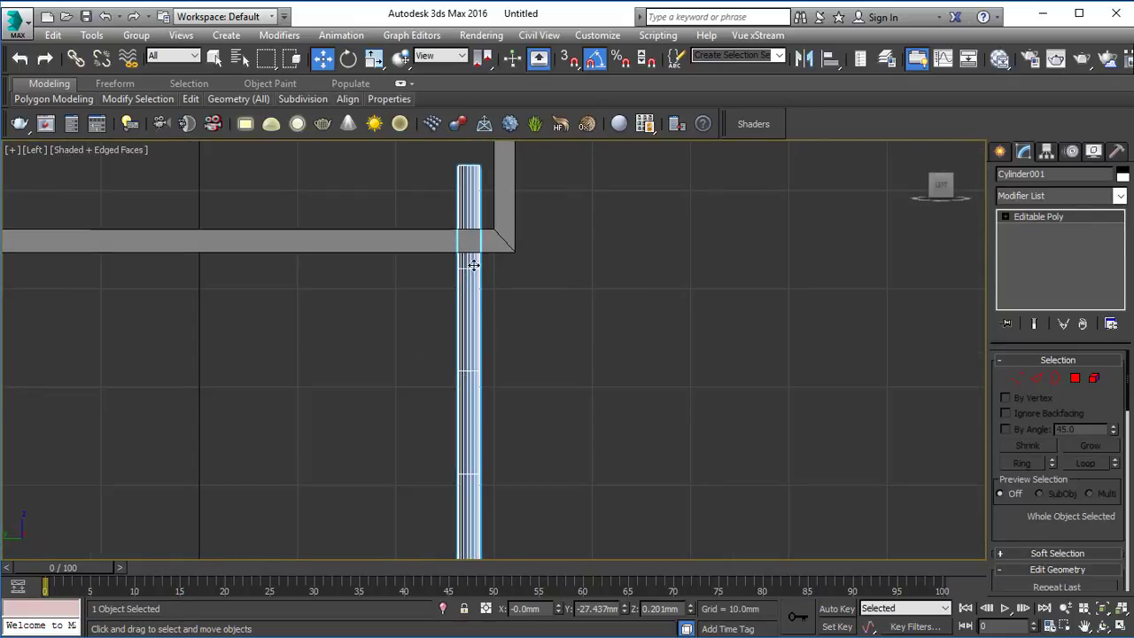
scroll(498, 488, down, 2)
middle_drag(499, 488, 490, 343)
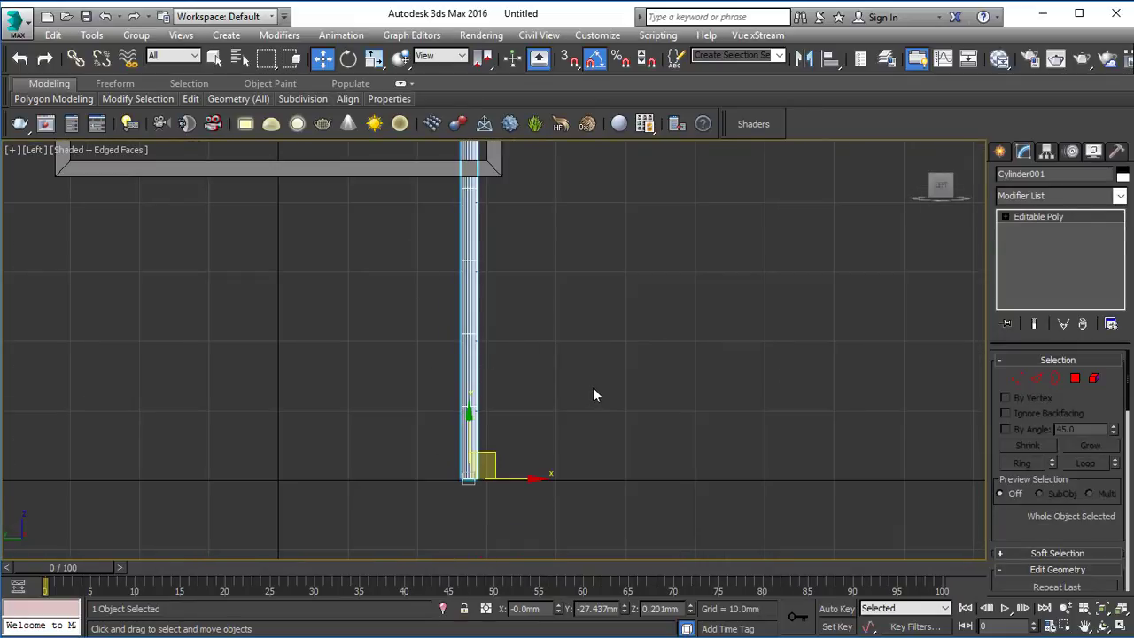
key(m)
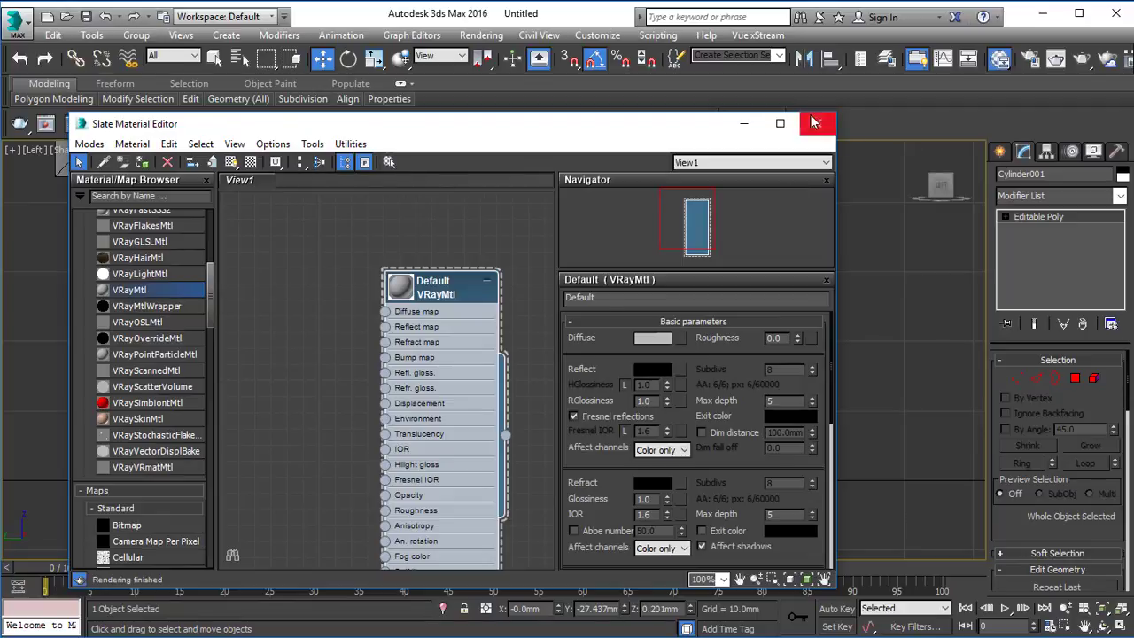
click(815, 122)
click(1121, 173)
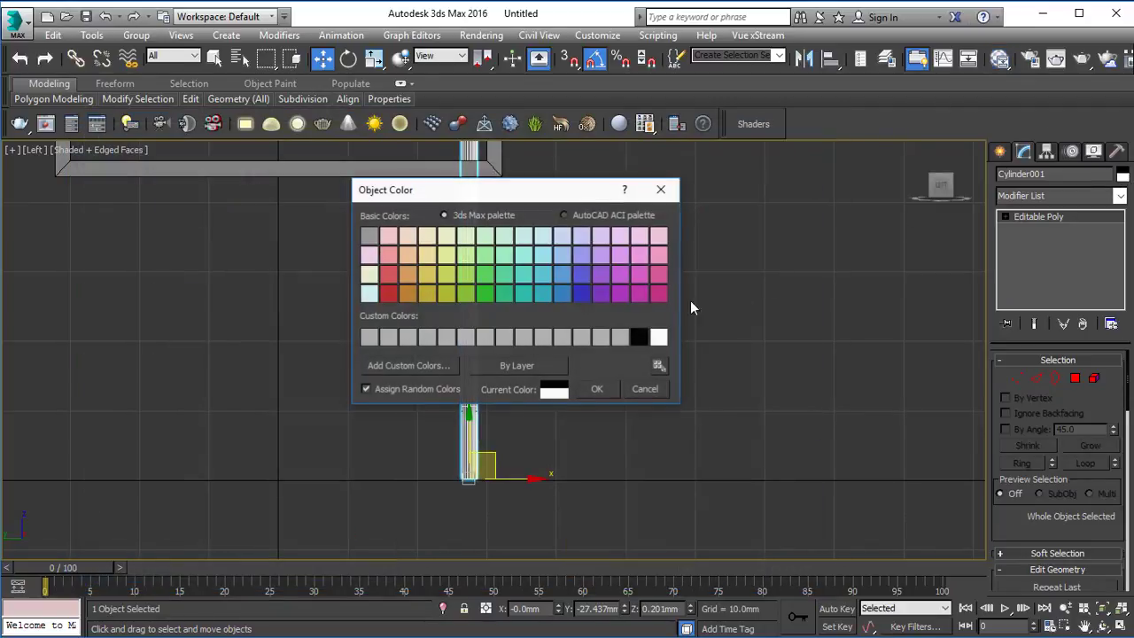
click(640, 334)
click(595, 386)
click(596, 381)
middle_drag(475, 191, 503, 323)
click(497, 253)
Step: Switch the Top viewport to wireframe display so the cylinder shows beneath the box
key(alt+w)
middle_click(181, 259)
key(alt+w)
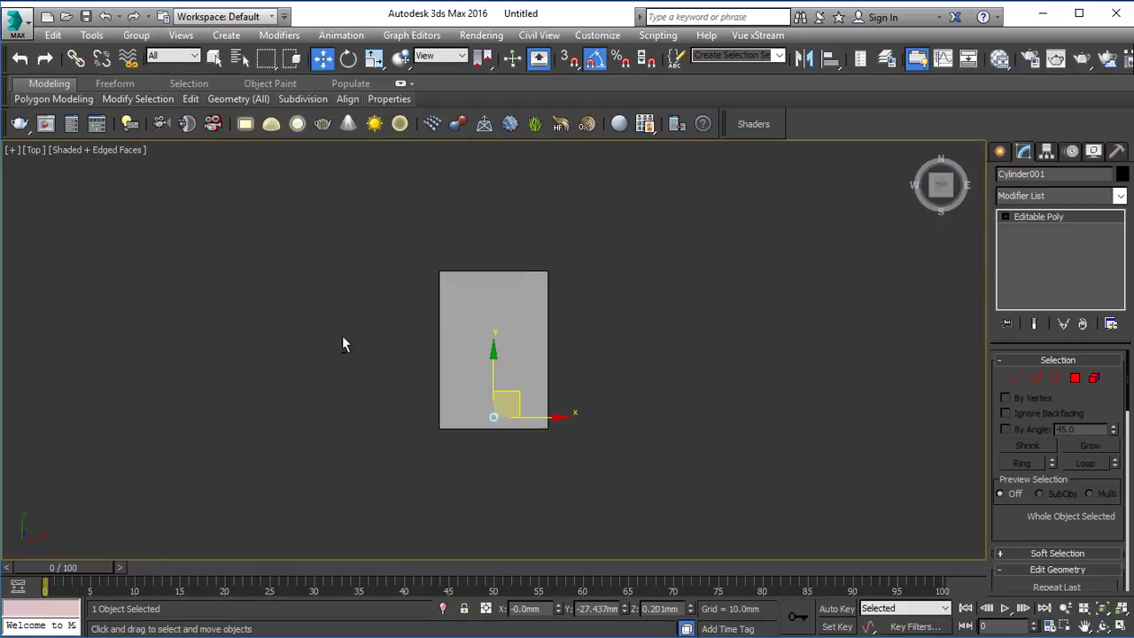
scroll(610, 401, up, 4)
scroll(462, 361, down, 4)
mouse_move(463, 362)
middle_down()
mouse_move(478, 384)
mouse_move(540, 405)
middle_up()
key(F3)
scroll(536, 381, up, 2)
key(alt+w)
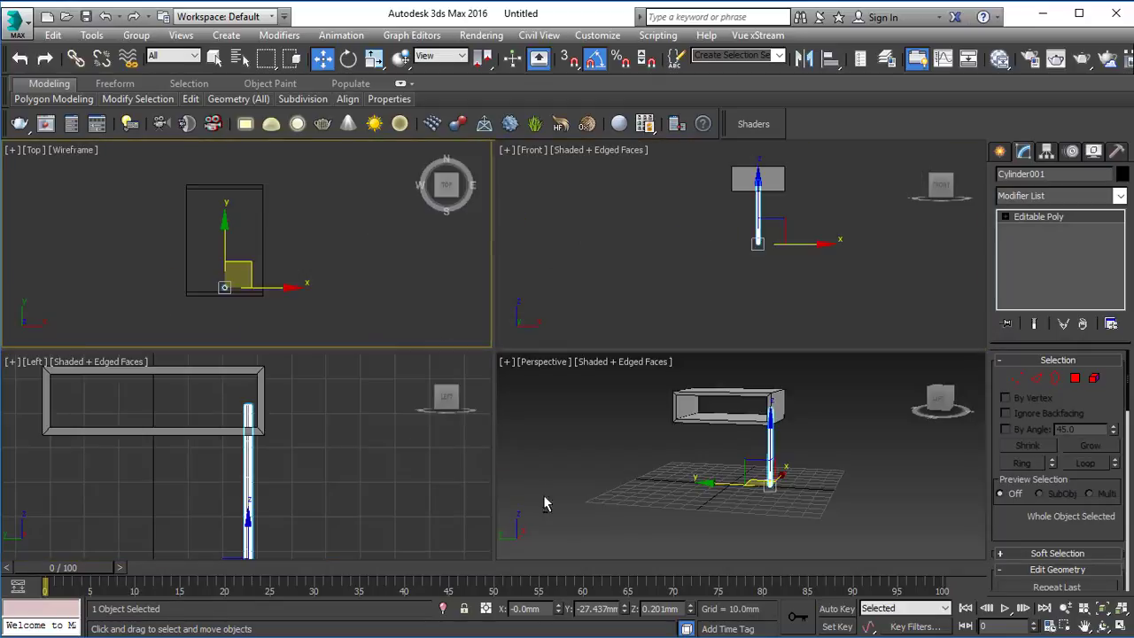
Step: Scale the cylinder uniformly to about 150.7 percent in the Perspective viewport and deselect it
middle_click(664, 499)
key(alt+w)
scroll(532, 398, up, 5)
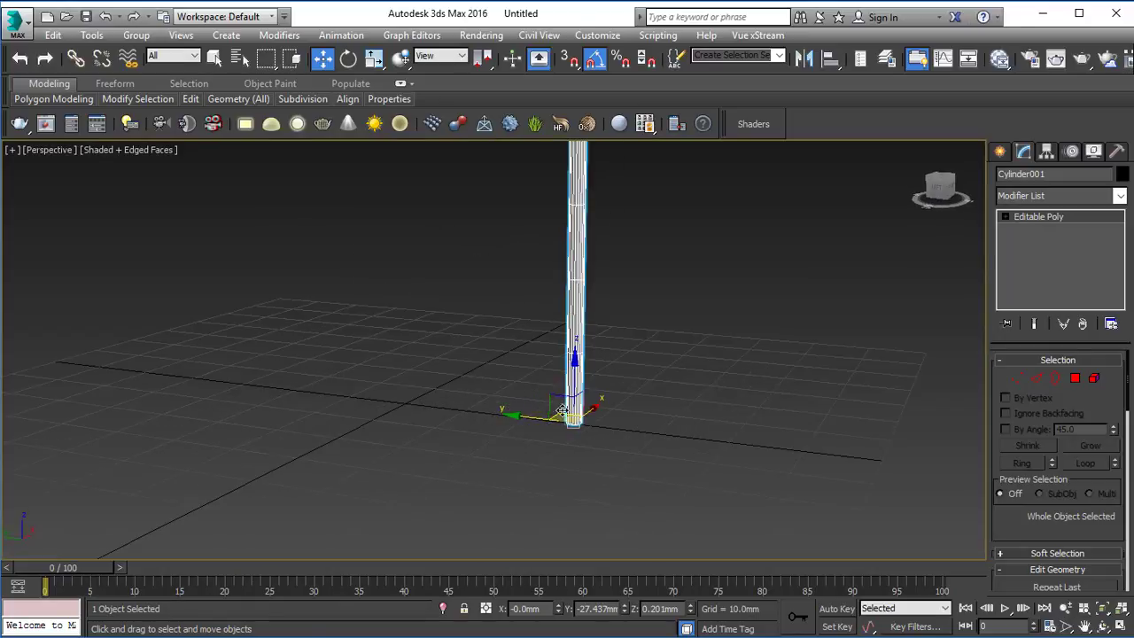
key(r)
mouse_move(579, 417)
mouse_down()
mouse_move(599, 390)
mouse_move(591, 408)
mouse_up()
scroll(597, 398, down, 5)
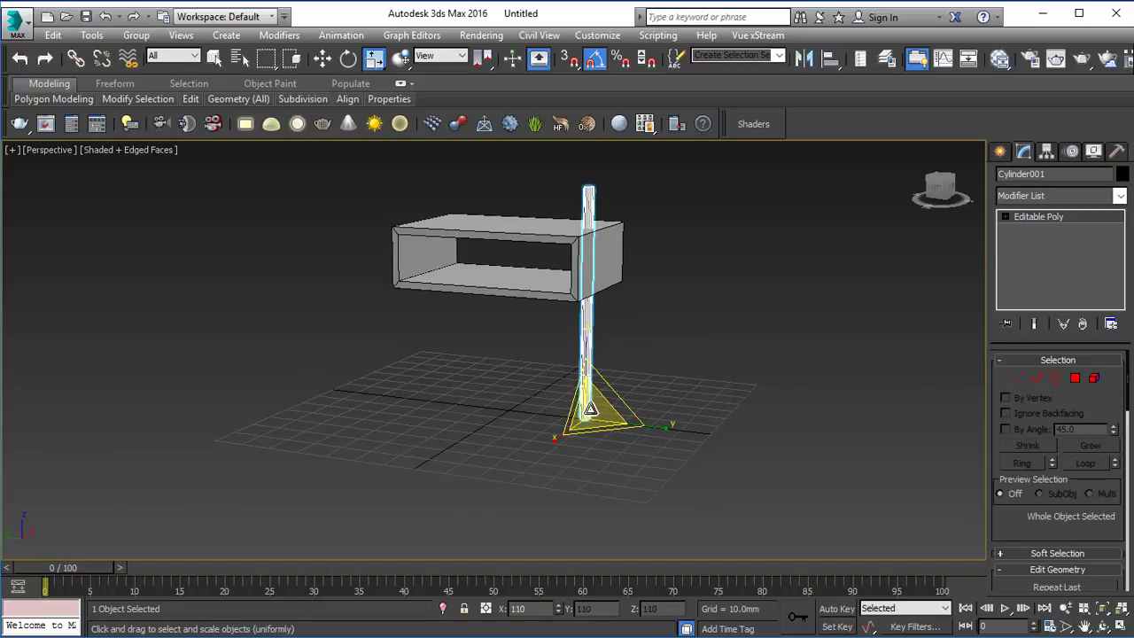
click(651, 365)
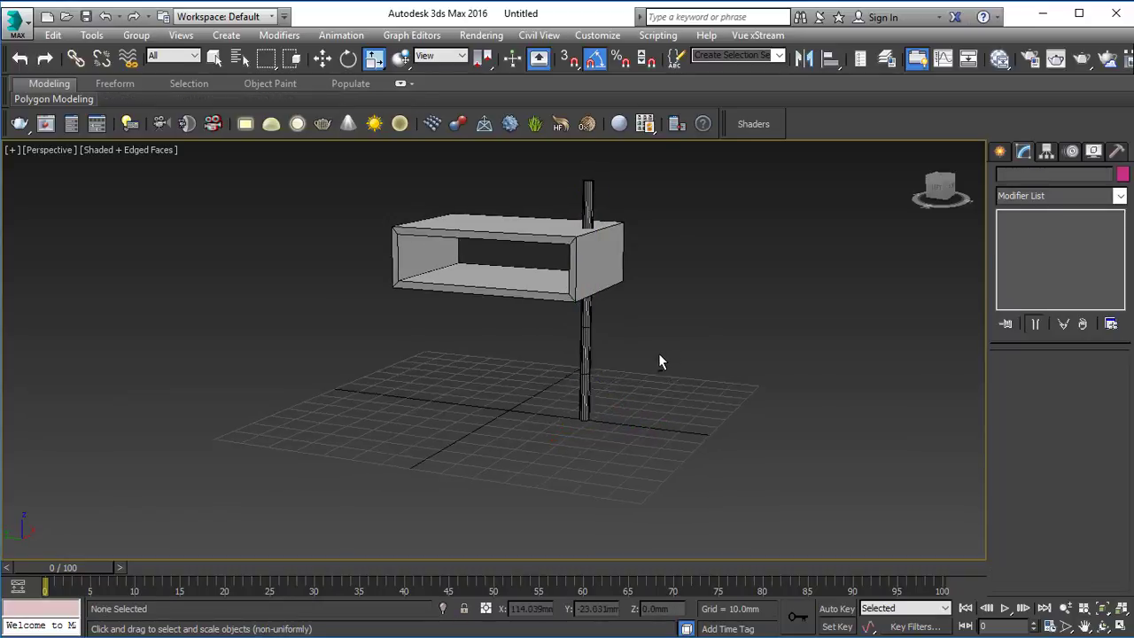
Step: Move the cylinder in the Top viewport into the box's corner at about X -20.4 mm, Y -30.4 mm
click(586, 359)
key(w)
mouse_move(705, 345)
alt+middle_down()
mouse_move(610, 353)
mouse_move(752, 362)
mouse_move(691, 354)
mouse_move(716, 363)
alt+middle_up()
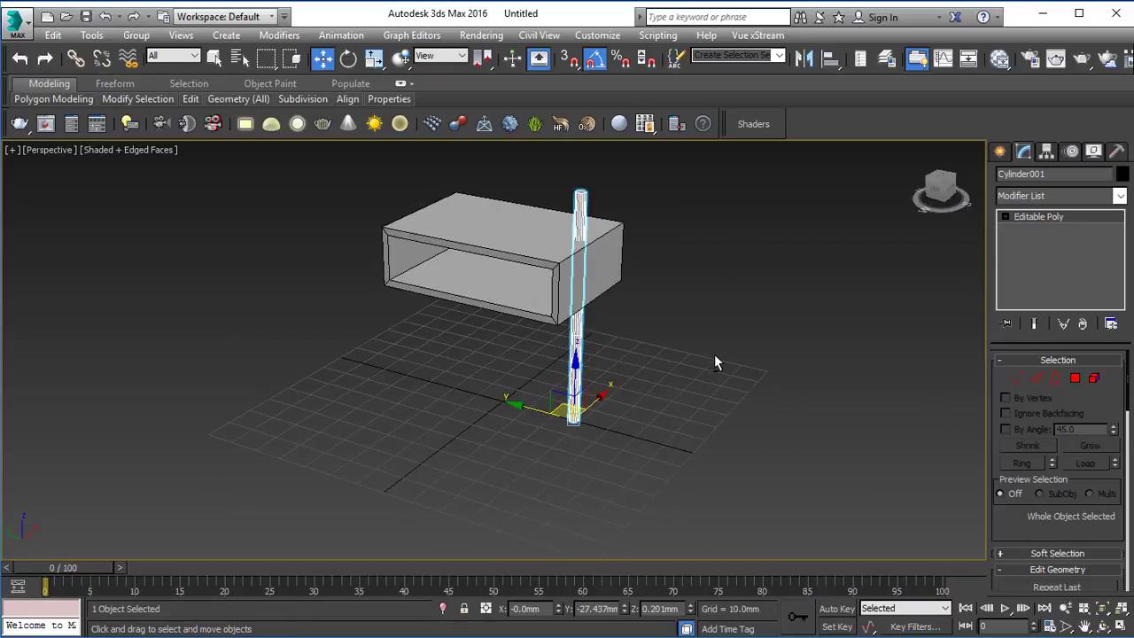
key(alt+w)
middle_click(192, 241)
key(alt+w)
scroll(434, 390, up, 6)
middle_drag(532, 385, 577, 258)
drag(542, 408, 261, 452)
Step: Taper the cylinder's upper end by scaling down its top vertices in the Left view, and leave vertex editing
key(l)
scroll(442, 375, down, 3)
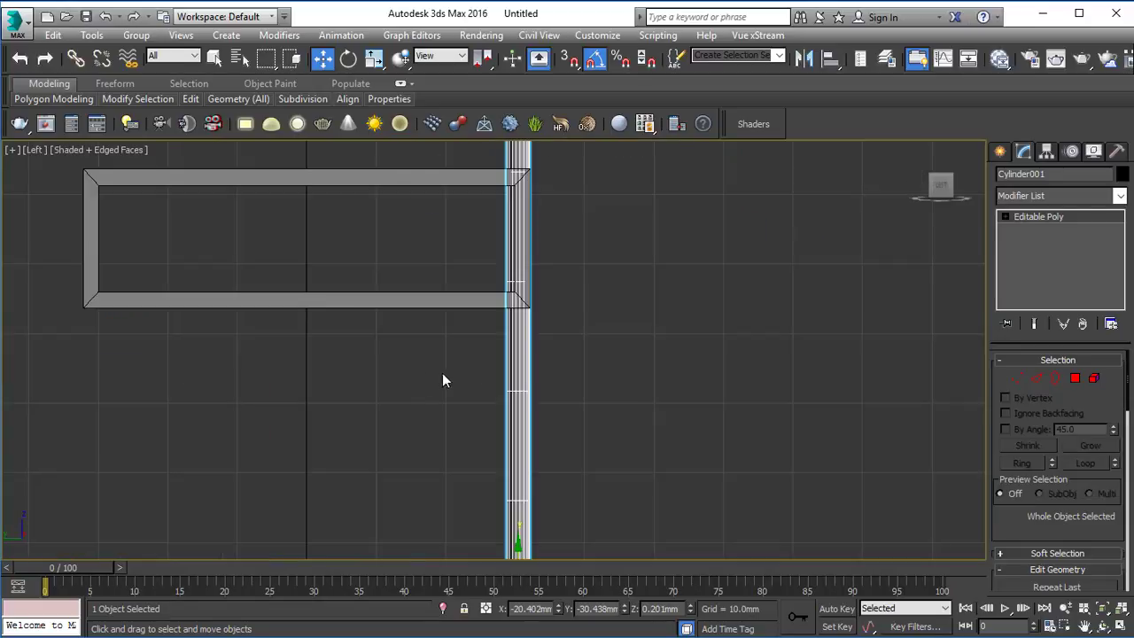
middle_drag(657, 422, 651, 286)
middle_drag(590, 317, 580, 404)
scroll(575, 395, down, 3)
key(1)
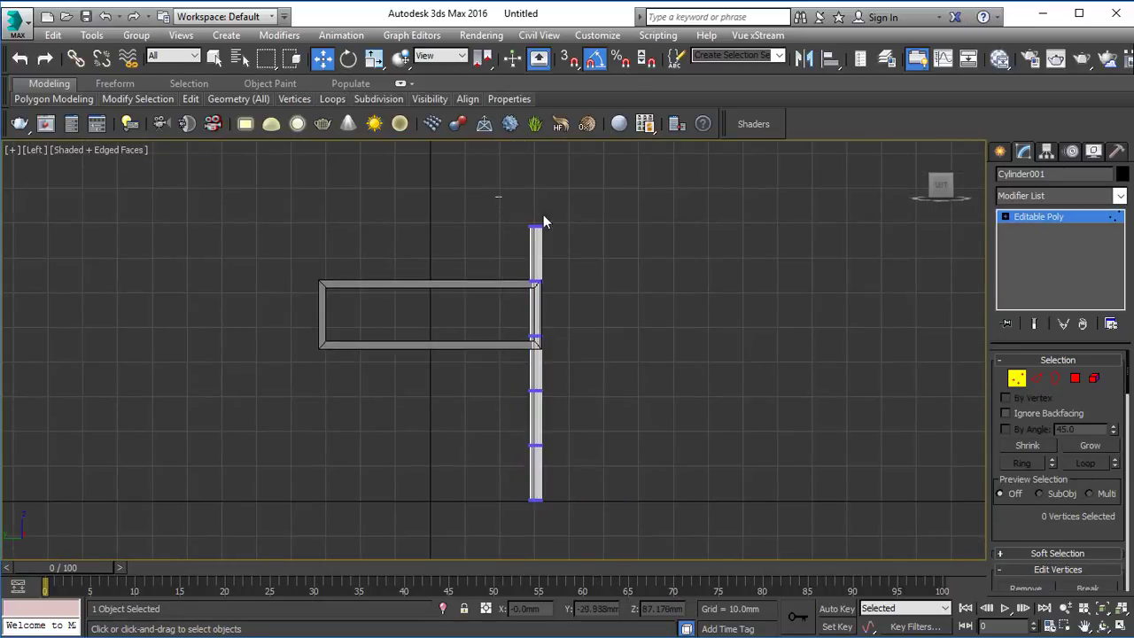
drag(547, 215, 516, 236)
scroll(513, 222, up, 3)
middle_drag(539, 231, 531, 271)
key(r)
drag(559, 256, 466, 312)
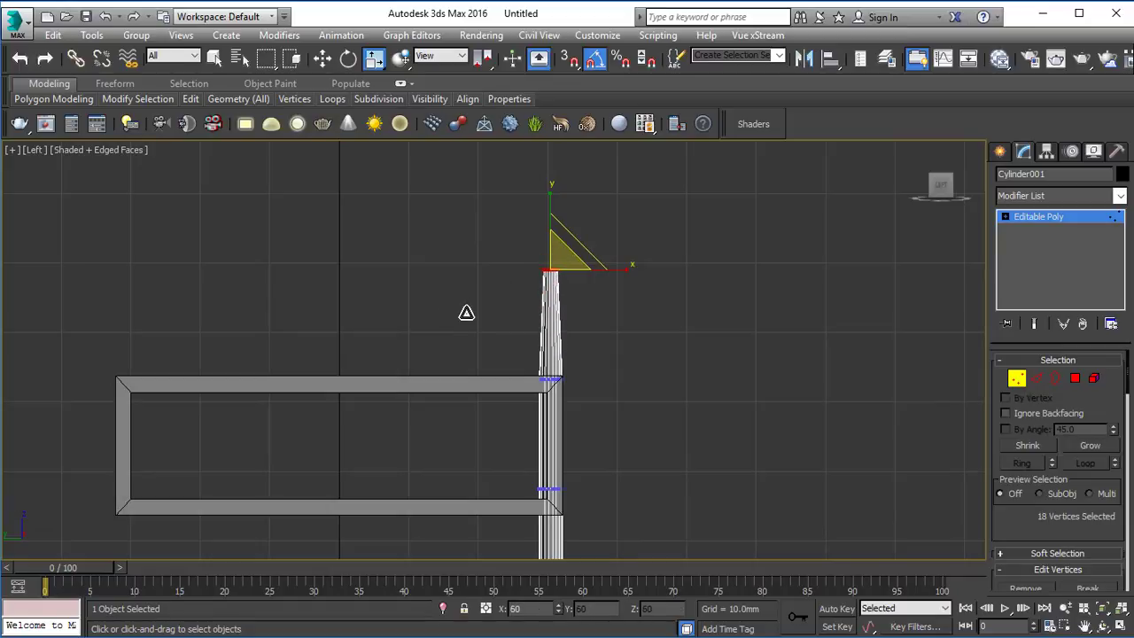
click(1062, 215)
click(663, 329)
Step: Taper the cylinder's lower end by scaling down its bottom vertices, and leave vertex editing
scroll(575, 306, down, 3)
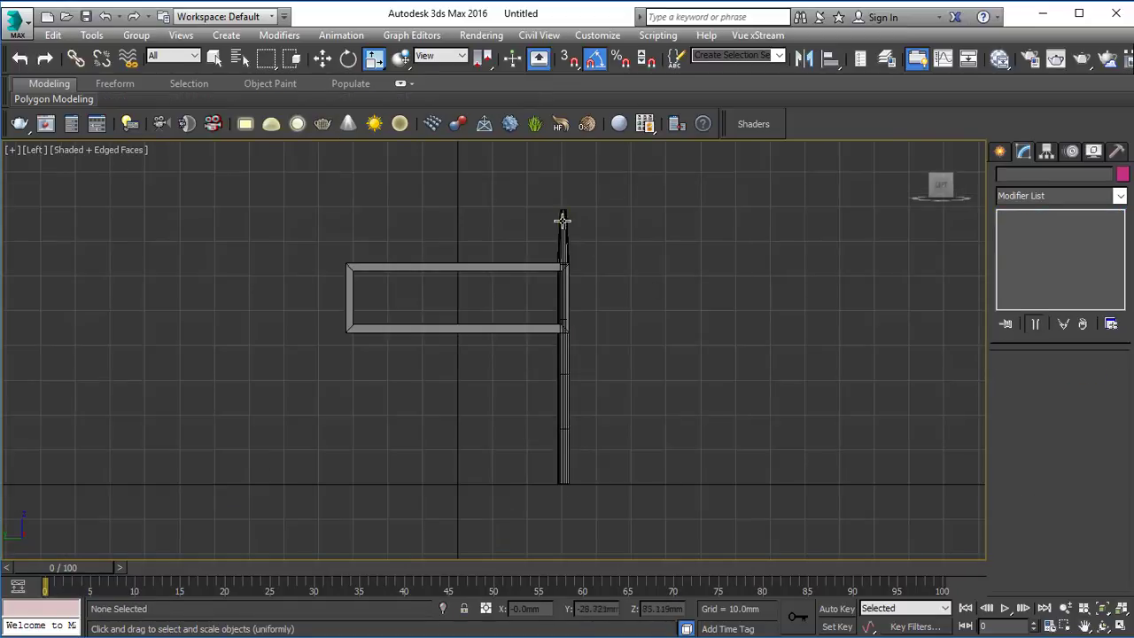
middle_drag(586, 450, 551, 375)
click(557, 352)
key(1)
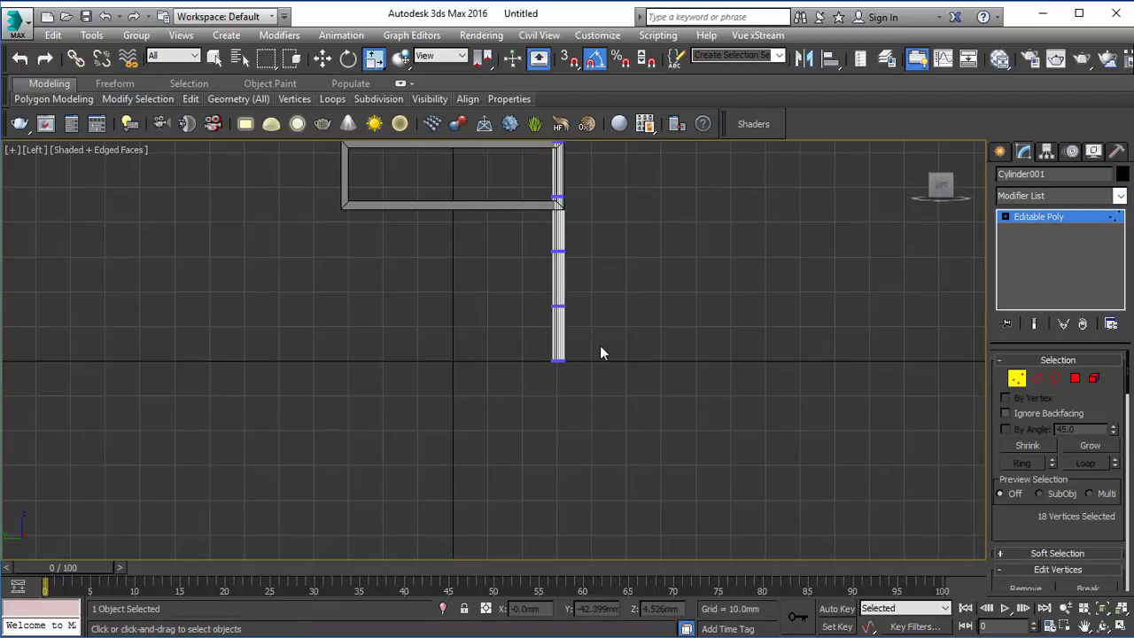
drag(600, 346, 543, 377)
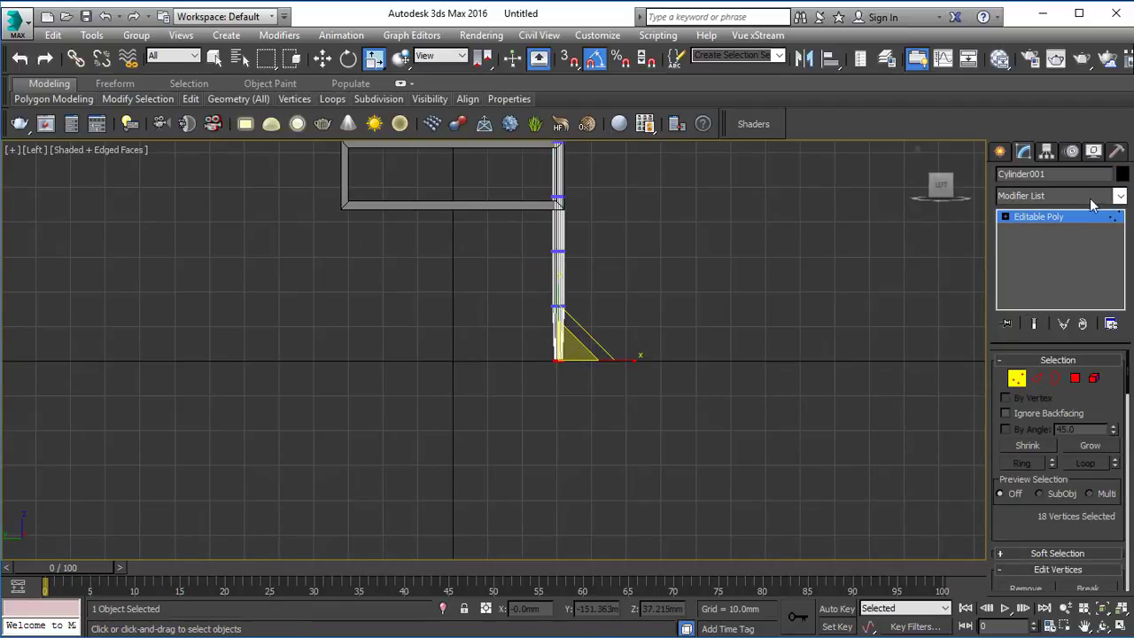
click(1038, 216)
click(592, 180)
Step: Select the tapered leg and maximize the Top viewport with the whole box in view
middle_drag(568, 177, 578, 319)
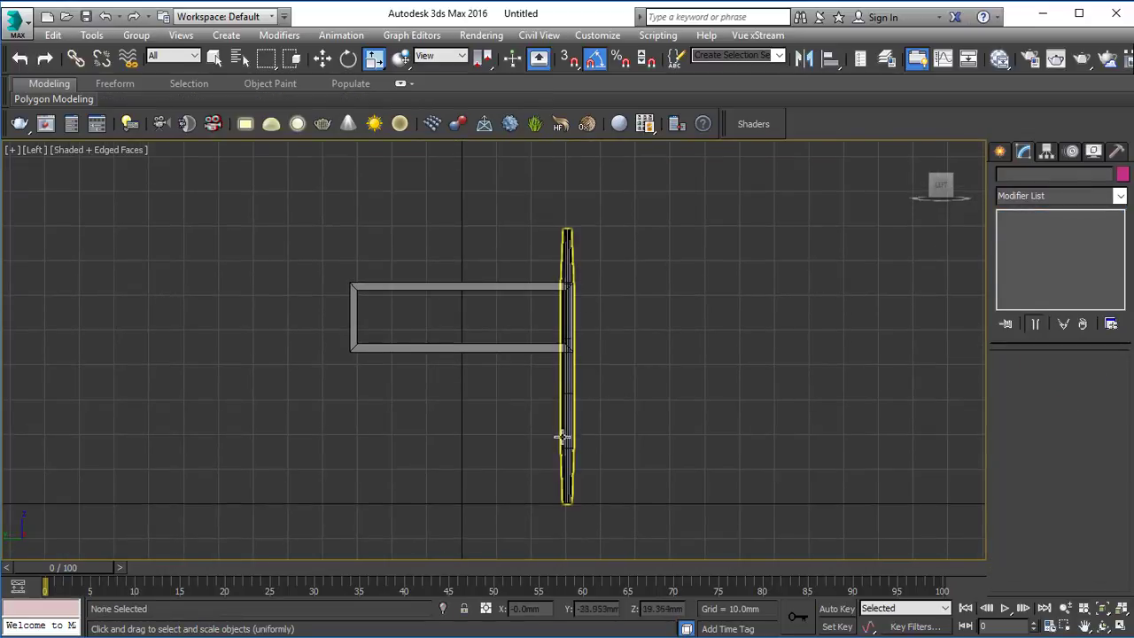
click(562, 372)
key(alt+w)
key(alt+w)
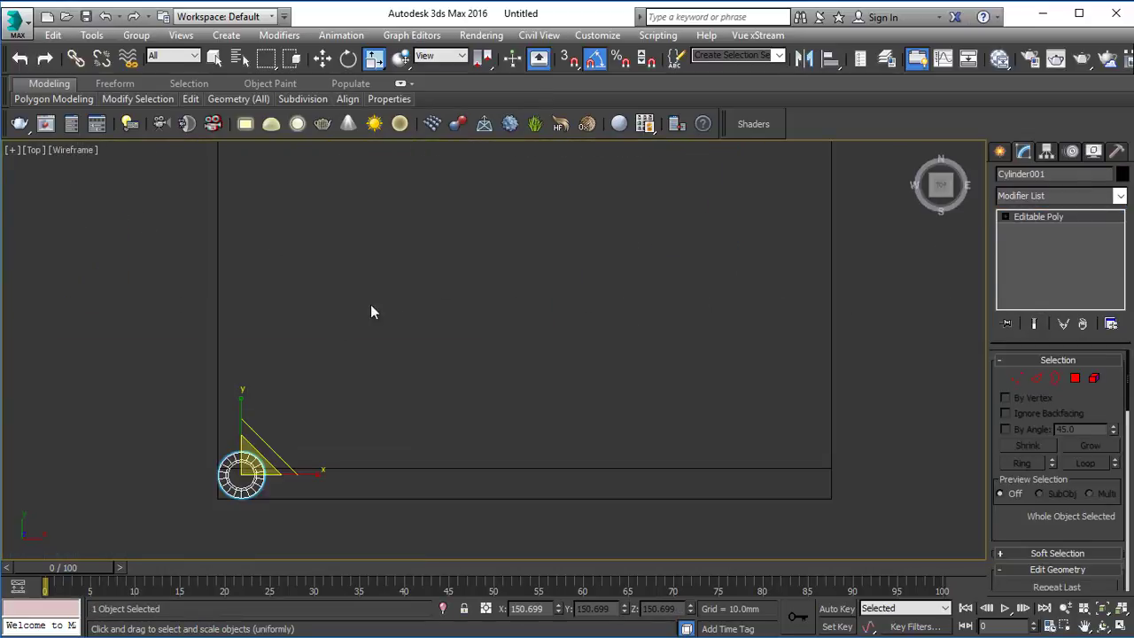
scroll(420, 288, down, 5)
middle_drag(420, 288, 380, 400)
Step: Save the scene as 01 in a new Saves folder inside 02_Simple_Interior_( 3ds Max and Vray ) on drive E
key(ctrl+s)
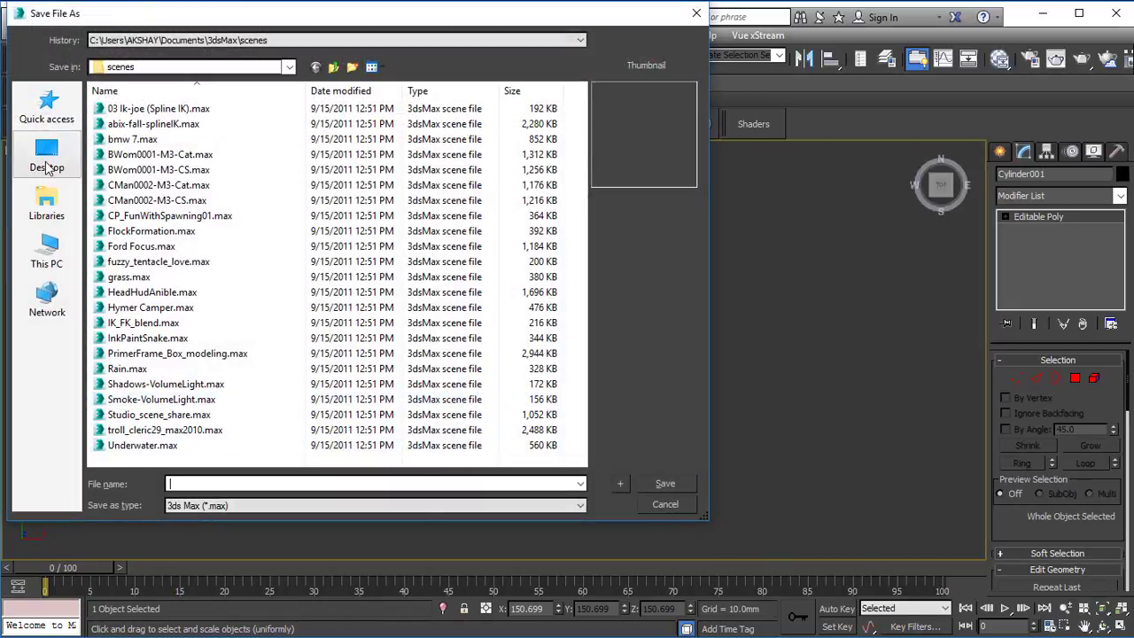
click(47, 252)
double_click(372, 270)
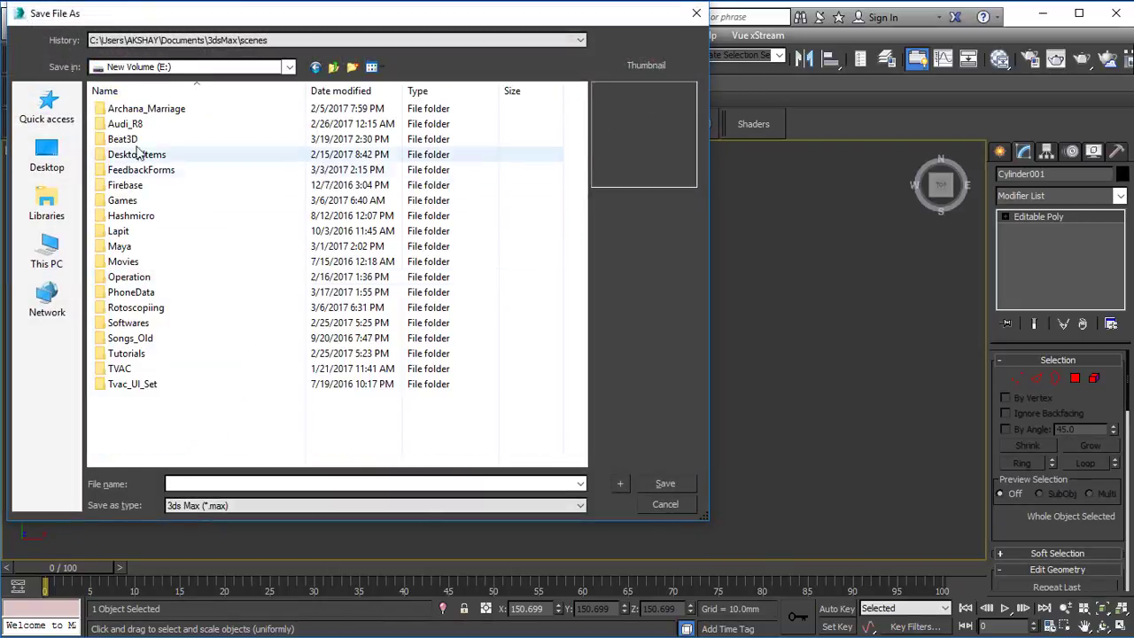
double_click(133, 142)
double_click(134, 156)
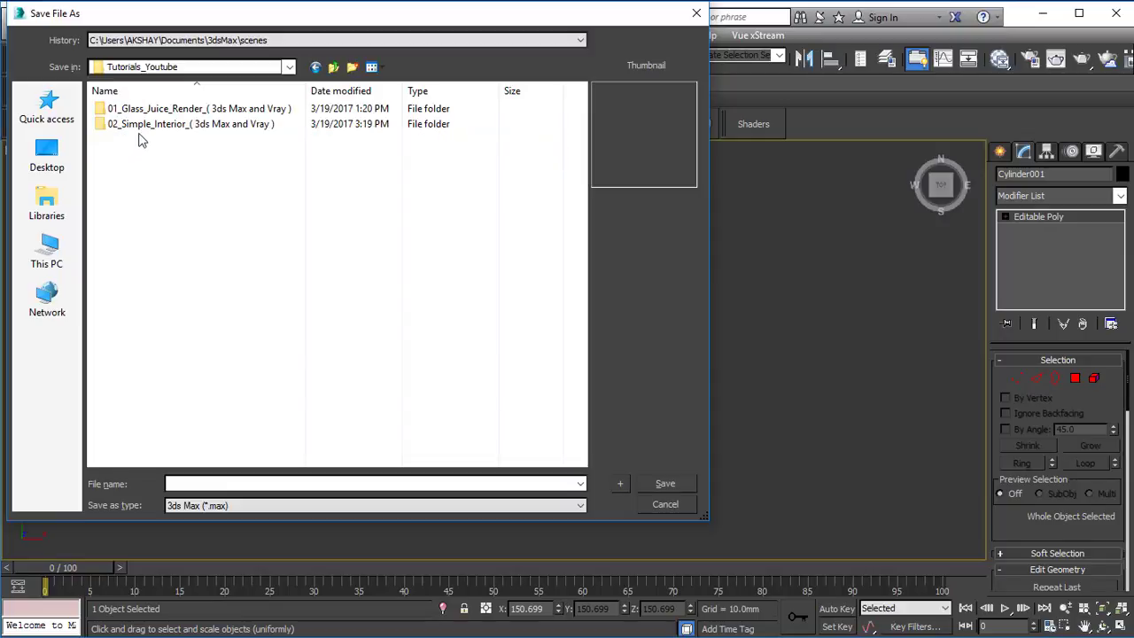
double_click(142, 126)
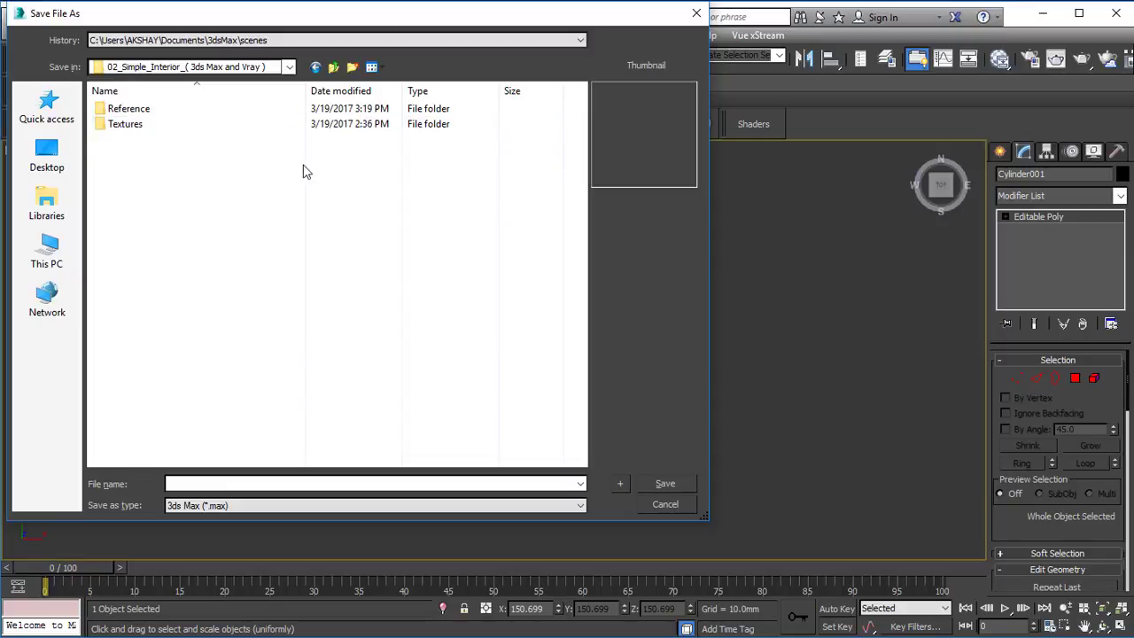
click(352, 66)
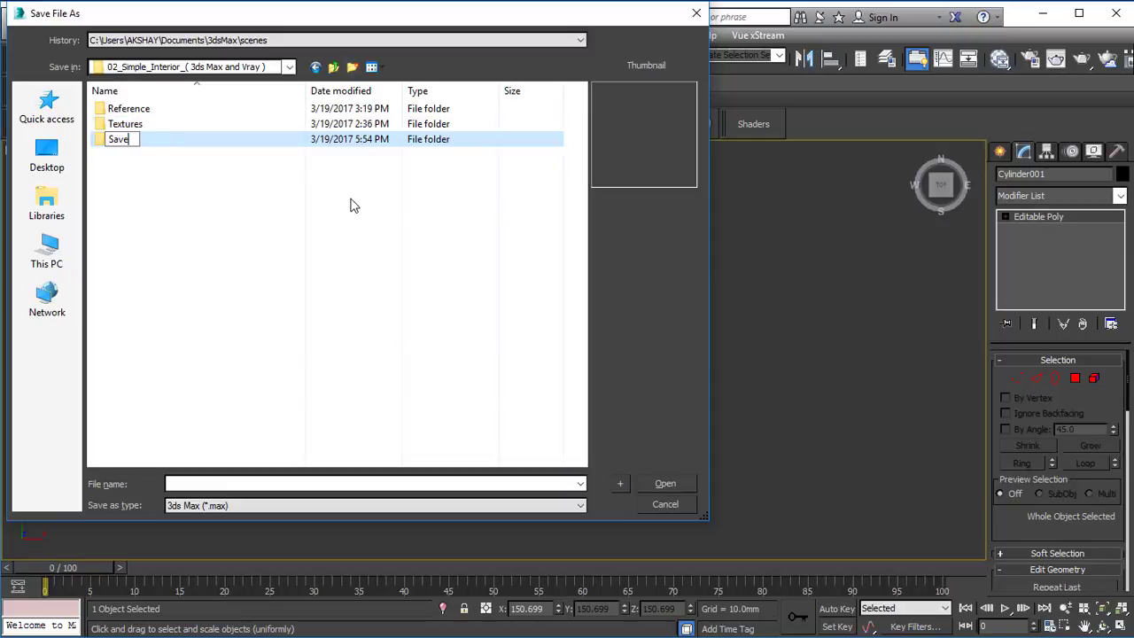
key(Return)
key(Return)
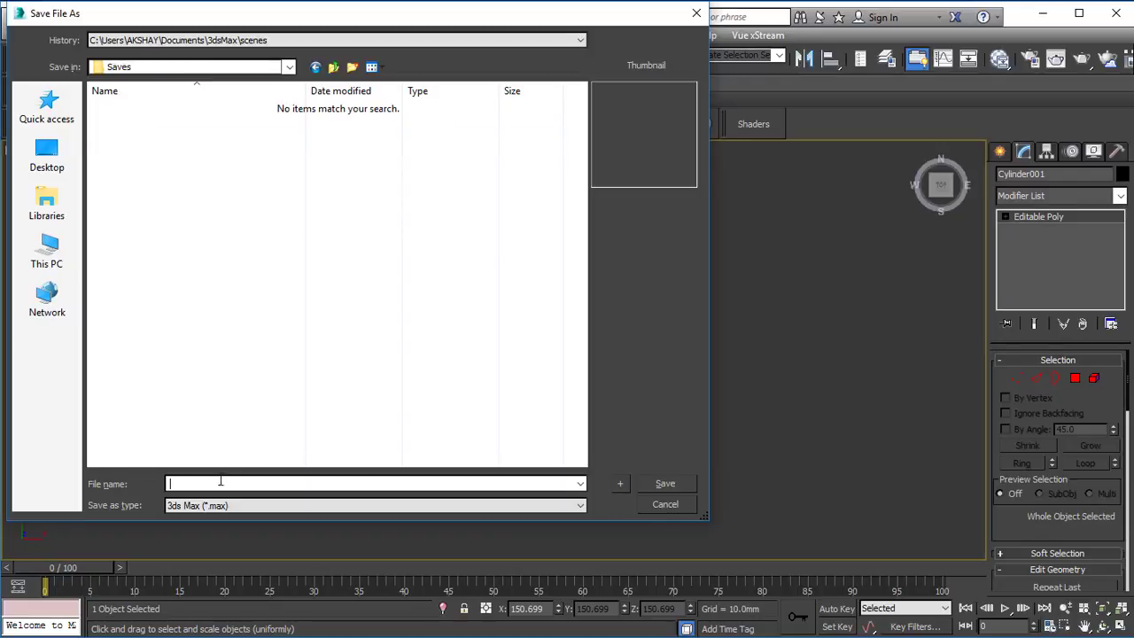
text(01)
key(Return)
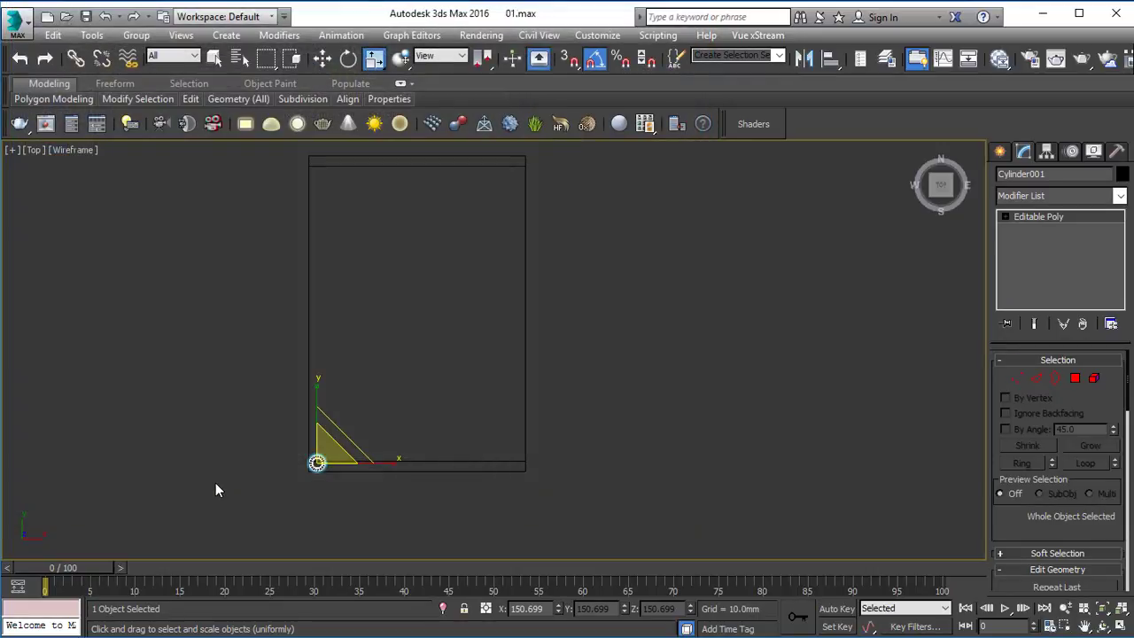
Step: Rotate the tapered leg in the Top view so that its upper end leans inward from the box corner
key(e)
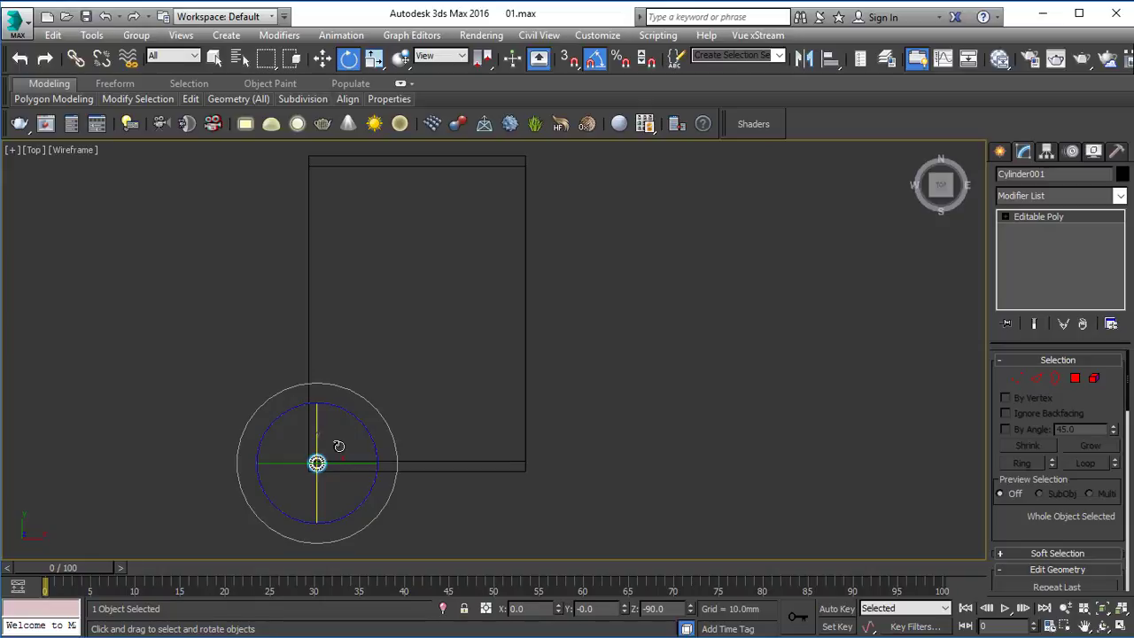
drag(339, 443, 345, 435)
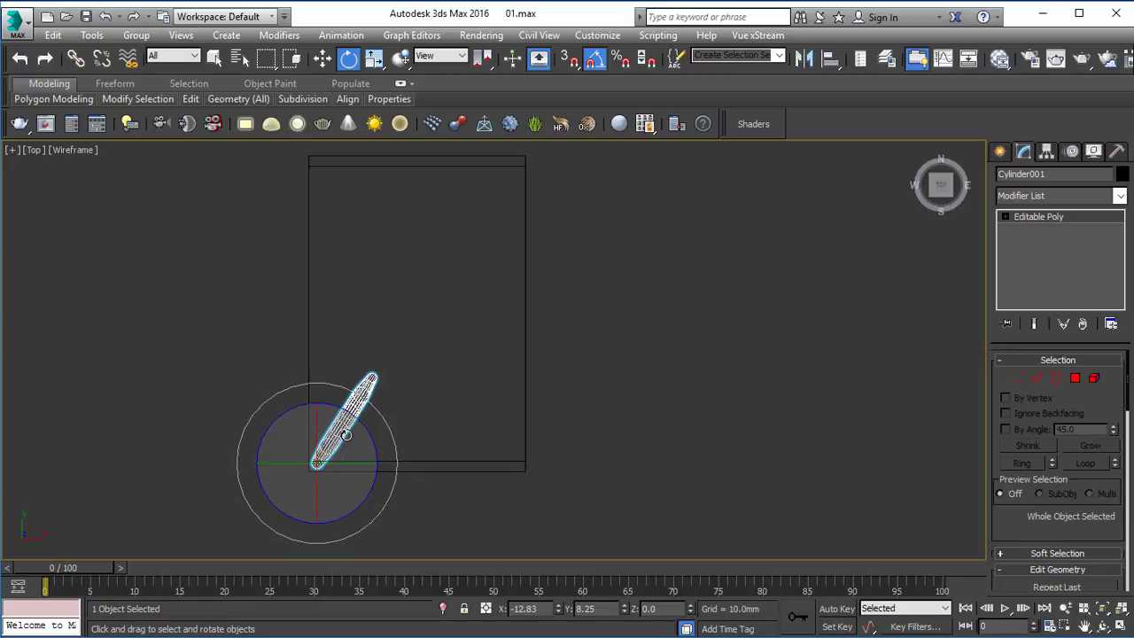
click(355, 389)
click(360, 388)
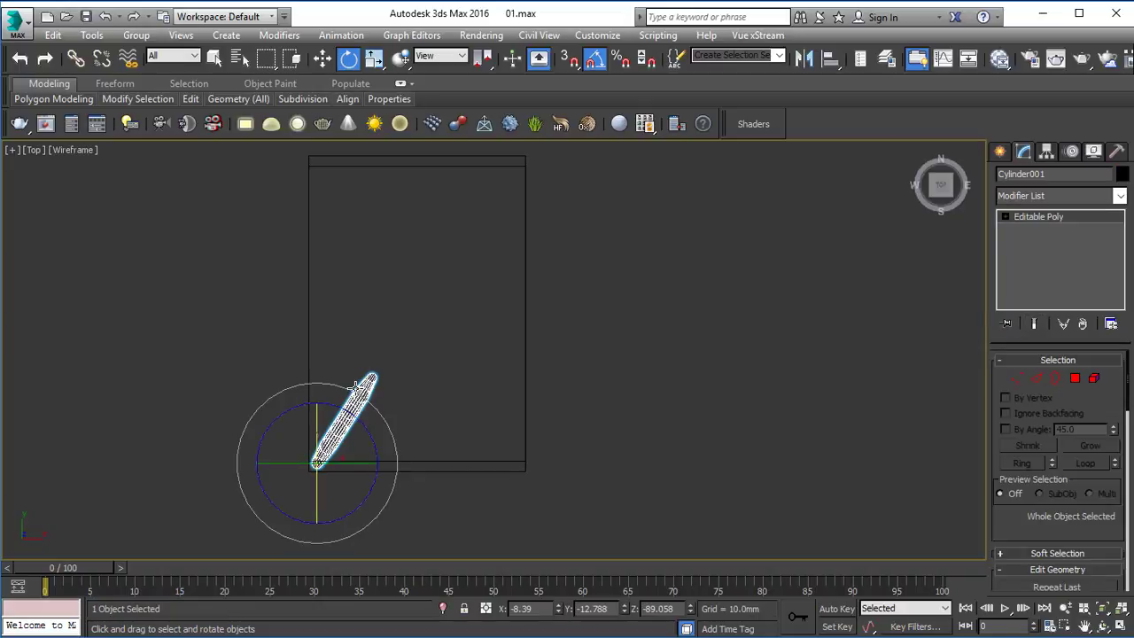
Step: Move the tilted leg about -0.79 mm in X and -0.61 mm in Y to the box corner, and deselect it
key(w)
drag(335, 442, 332, 444)
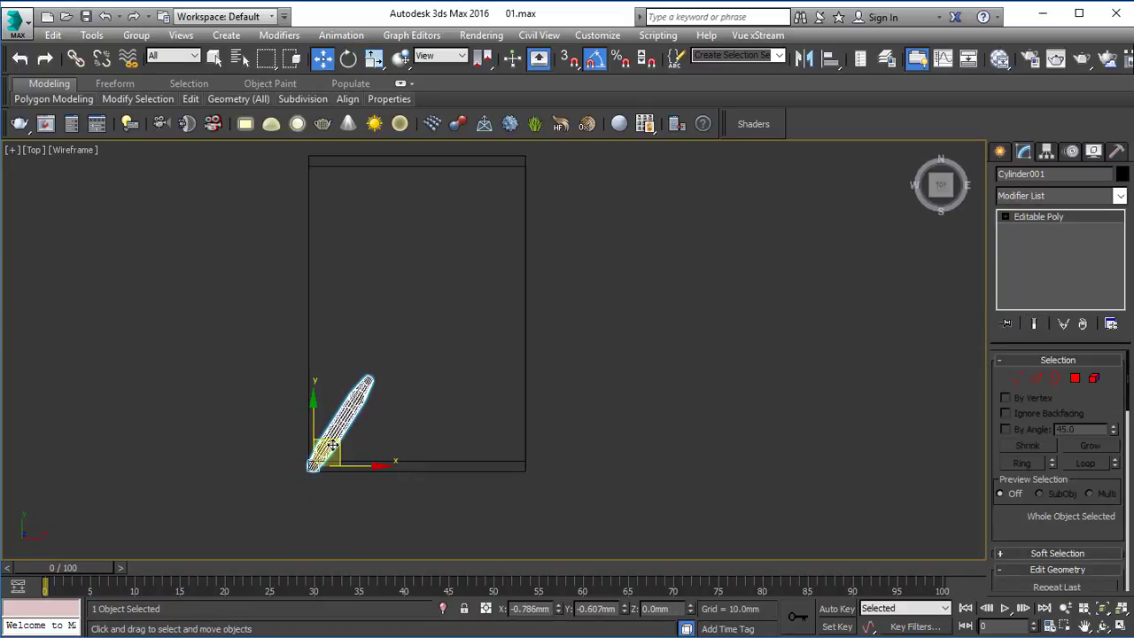
key(alt+w)
right_click(699, 460)
key(alt+w)
click(592, 388)
scroll(593, 388, down, 3)
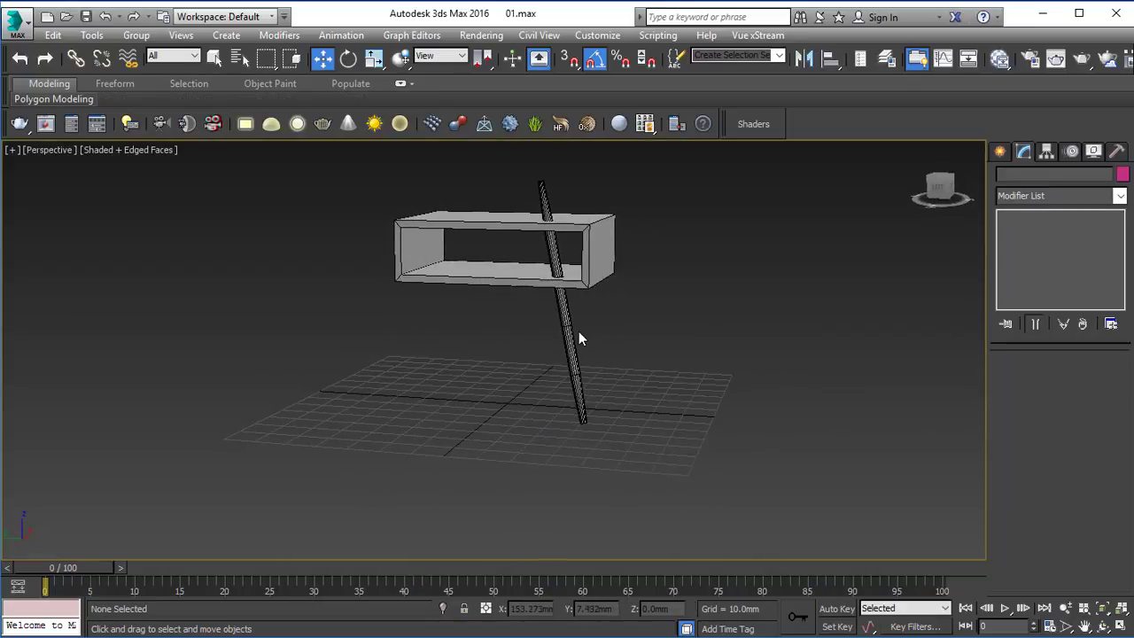
Step: Raise the hollow box about 7.66 mm in the Left view, and open the leg's vertices for editing
click(575, 333)
key(alt+w)
right_click(289, 260)
key(alt+w)
key(alt+w)
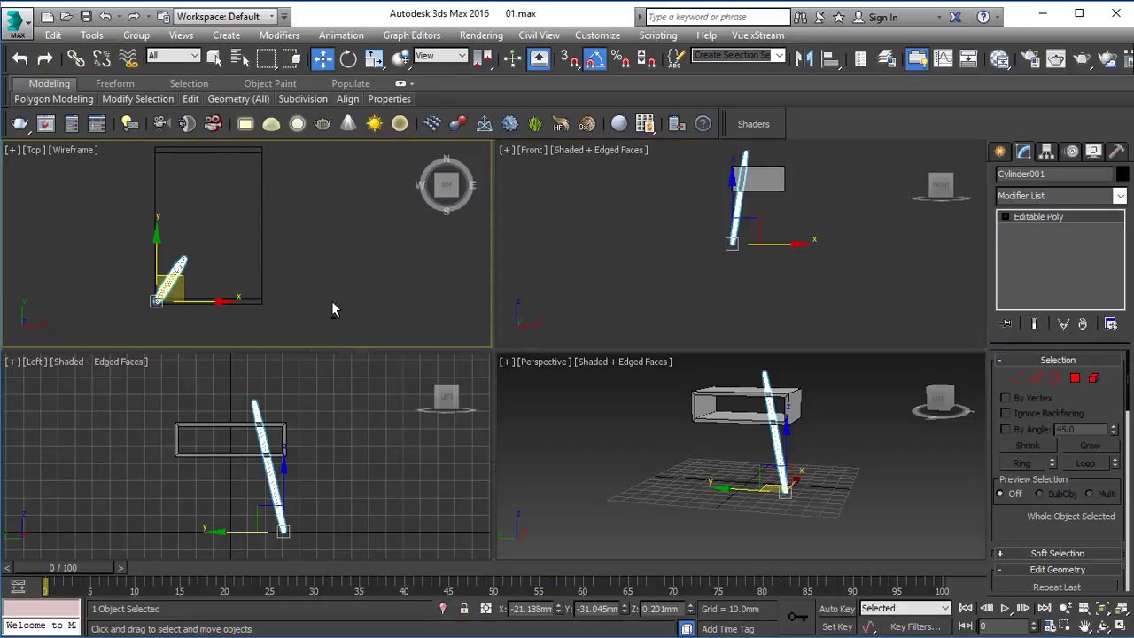
right_click(354, 383)
key(alt+w)
middle_drag(549, 318, 532, 320)
click(511, 281)
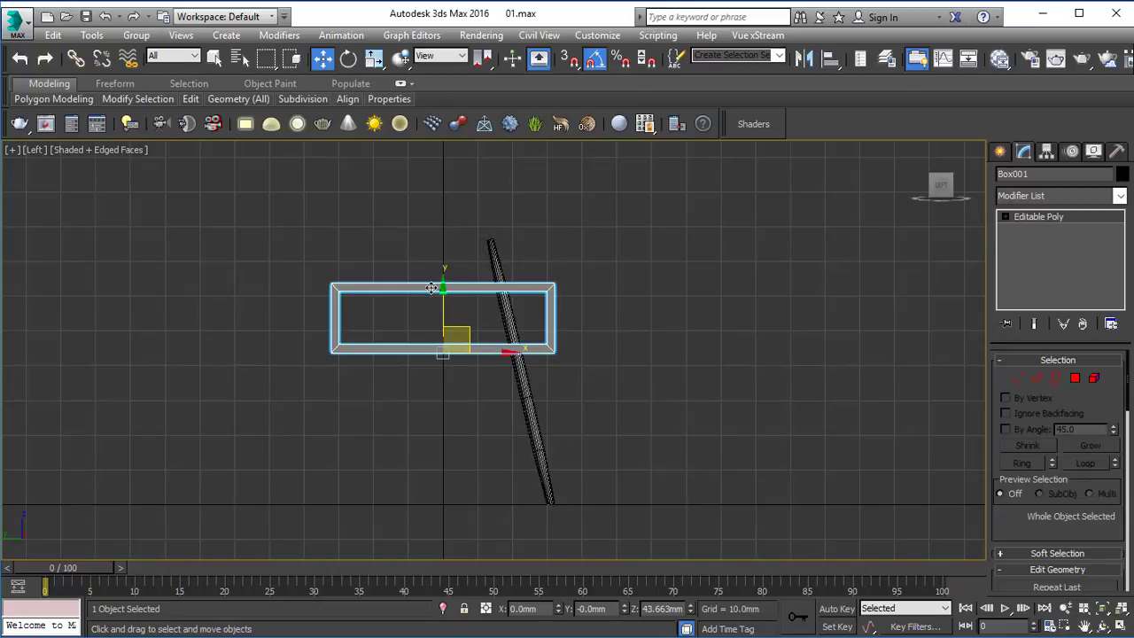
drag(444, 290, 446, 265)
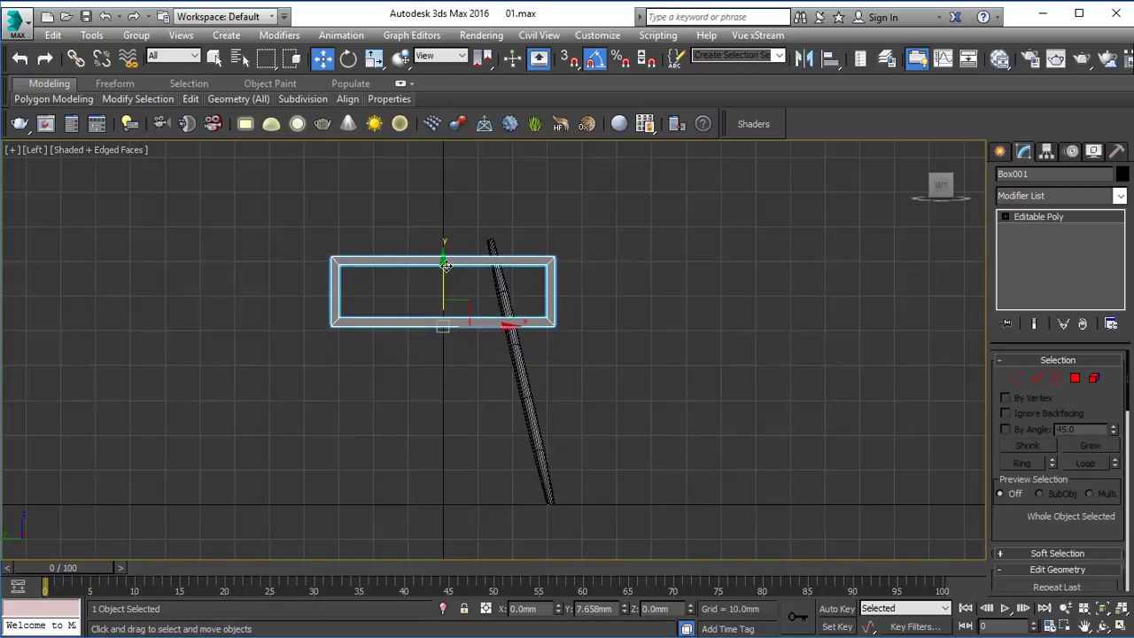
click(530, 363)
scroll(528, 362, up, 3)
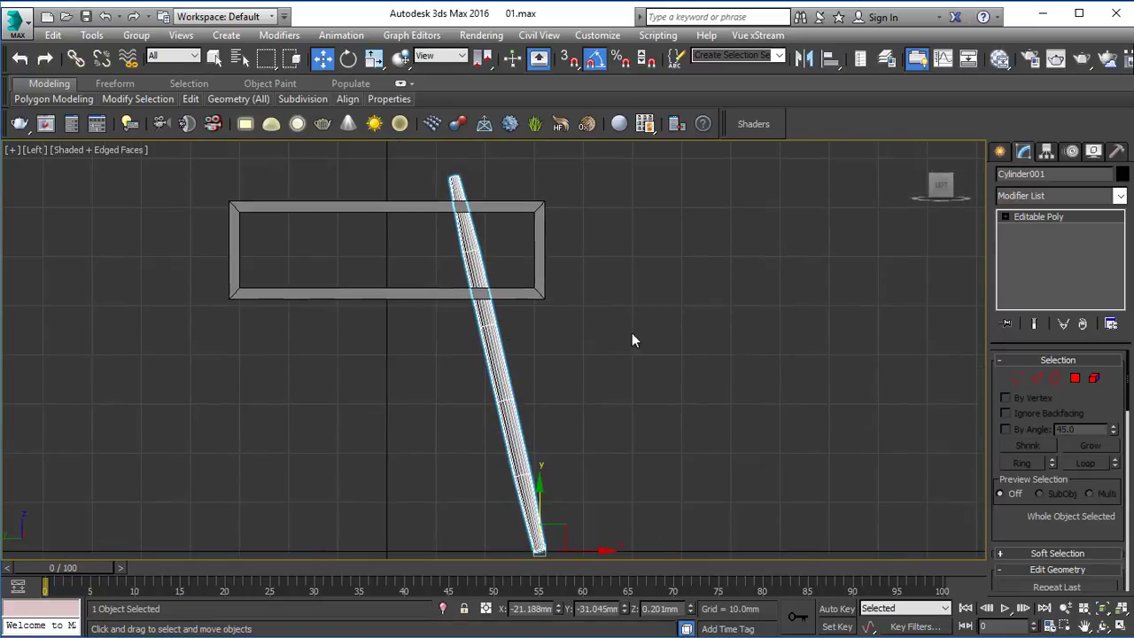
key(1)
Step: Try to slide the leg's upper vertices down along its Local axis, undo the move, and restore the View coordinate system
drag(602, 393, 590, 390)
click(441, 56)
click(437, 112)
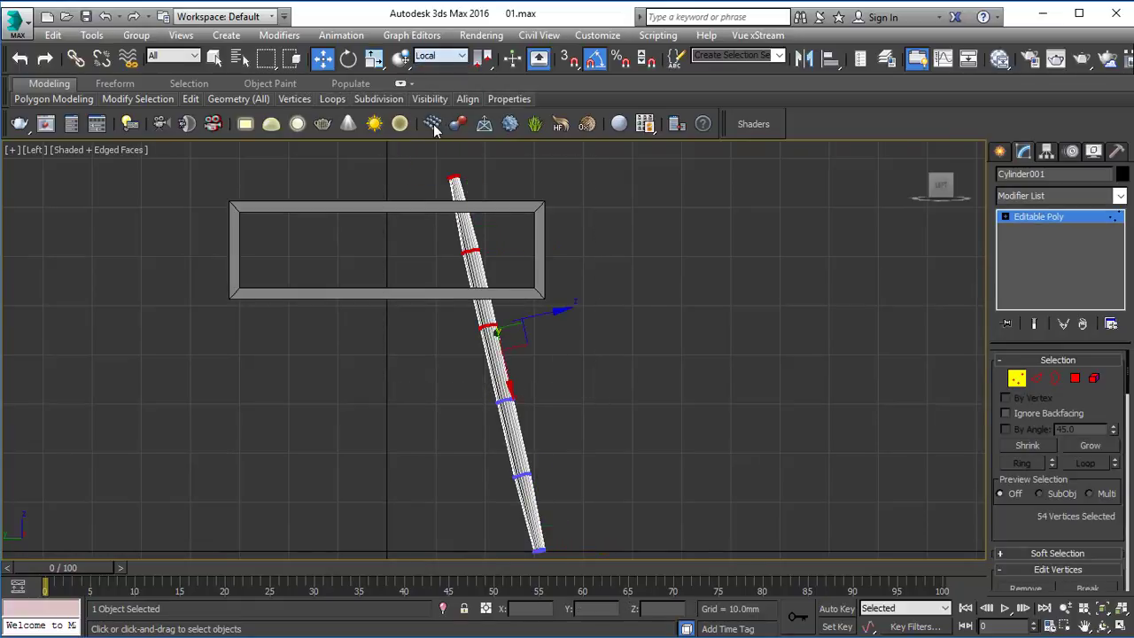
mouse_move(509, 390)
mouse_down()
mouse_move(523, 413)
mouse_move(517, 399)
mouse_up()
key(ctrl+z)
scroll(493, 352, down, 4)
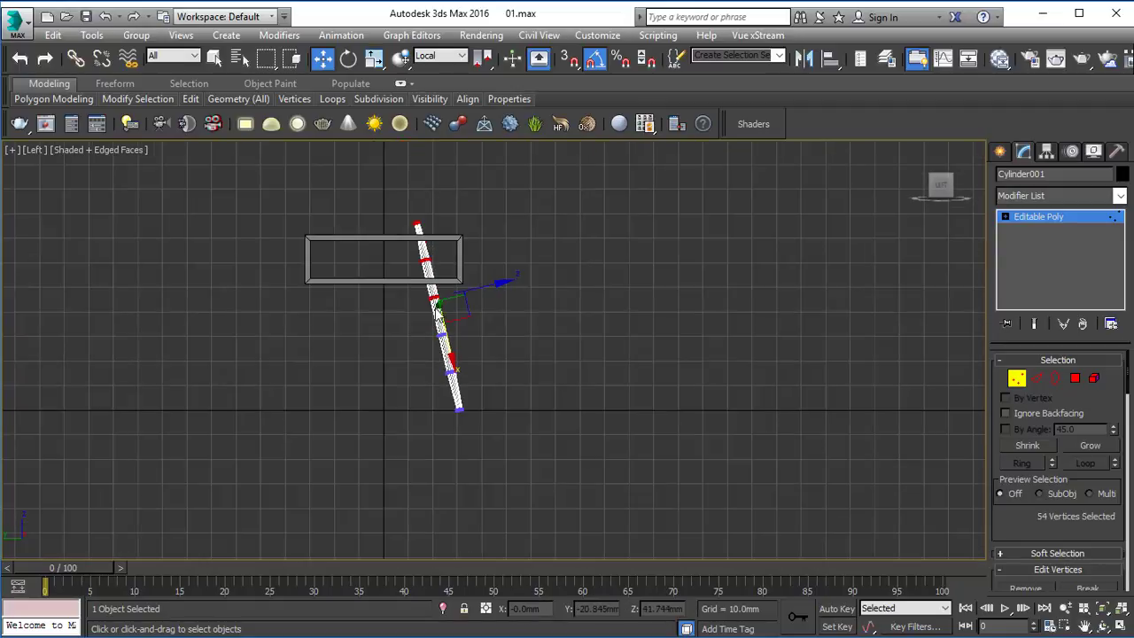
scroll(437, 308, up, 2)
click(443, 56)
click(434, 67)
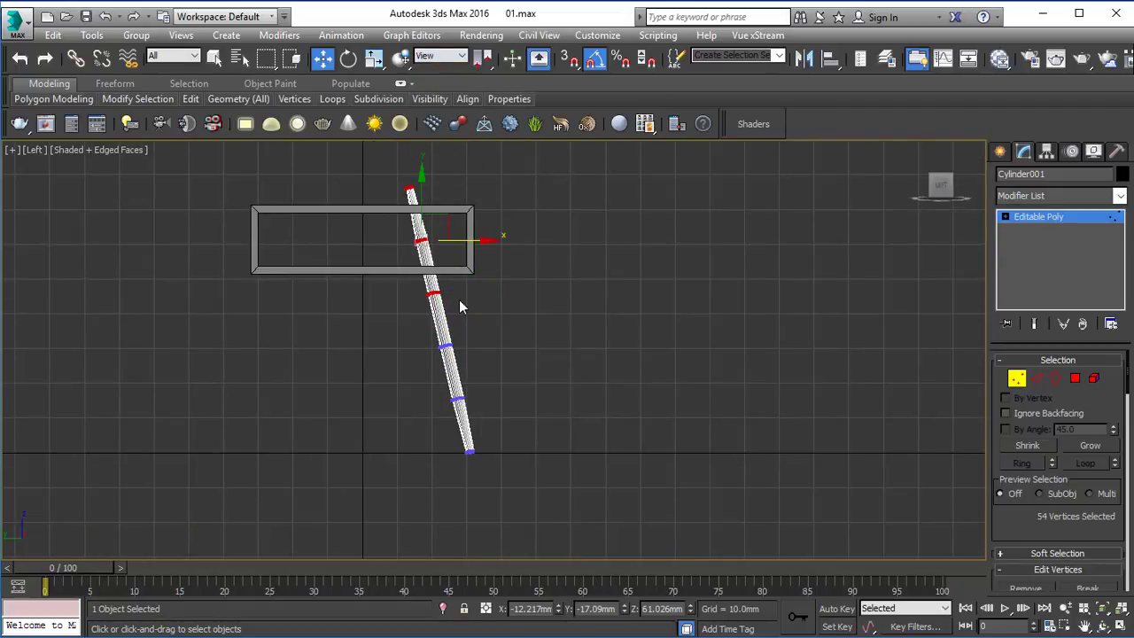
Step: Remove the leg's edge loop just below the box's bottom panel
scroll(451, 312, up, 2)
scroll(443, 315, down, 2)
key(2)
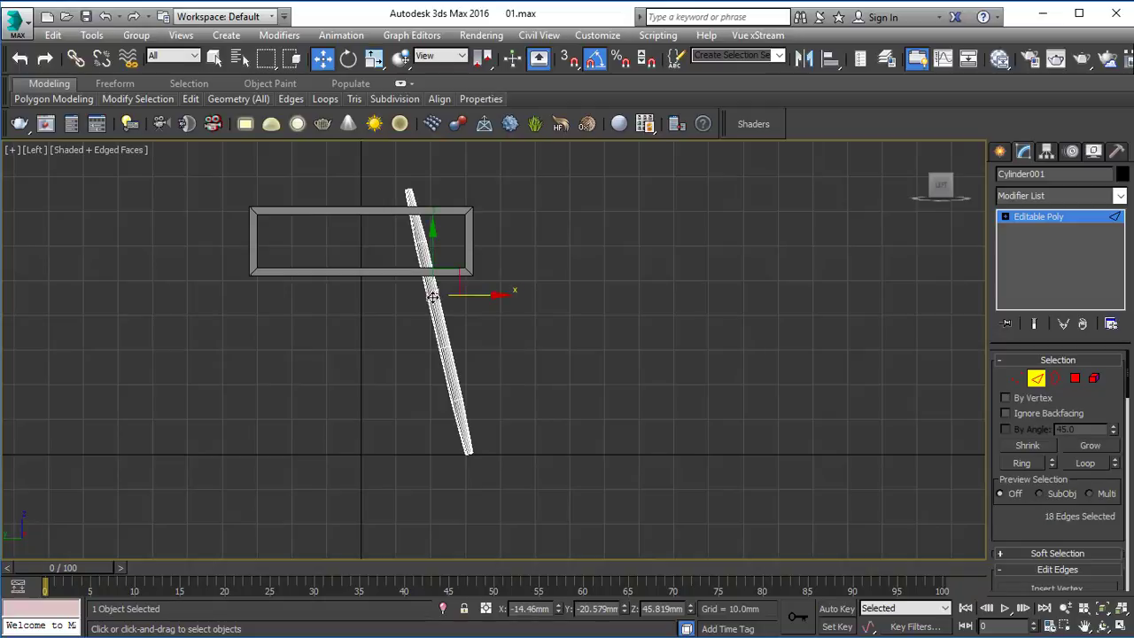
Step: Shorten the leg in the Left view by moving its two upper vertex rings down along its slope, and leave vertex editing
key(1)
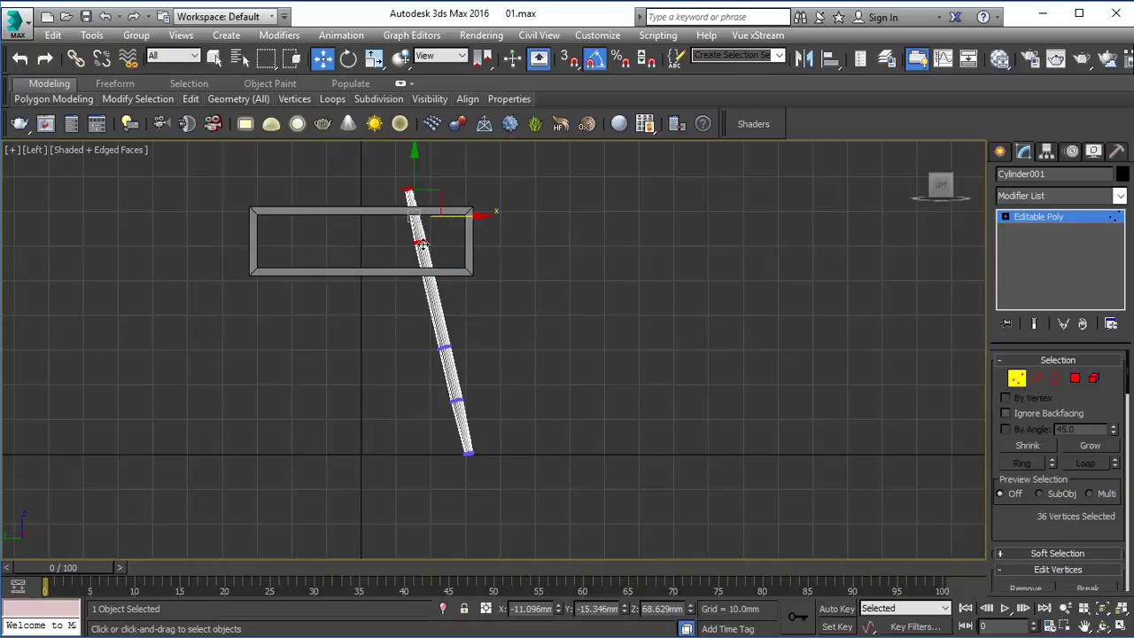
drag(440, 190, 456, 262)
scroll(440, 336, up, 5)
scroll(423, 405, down, 3)
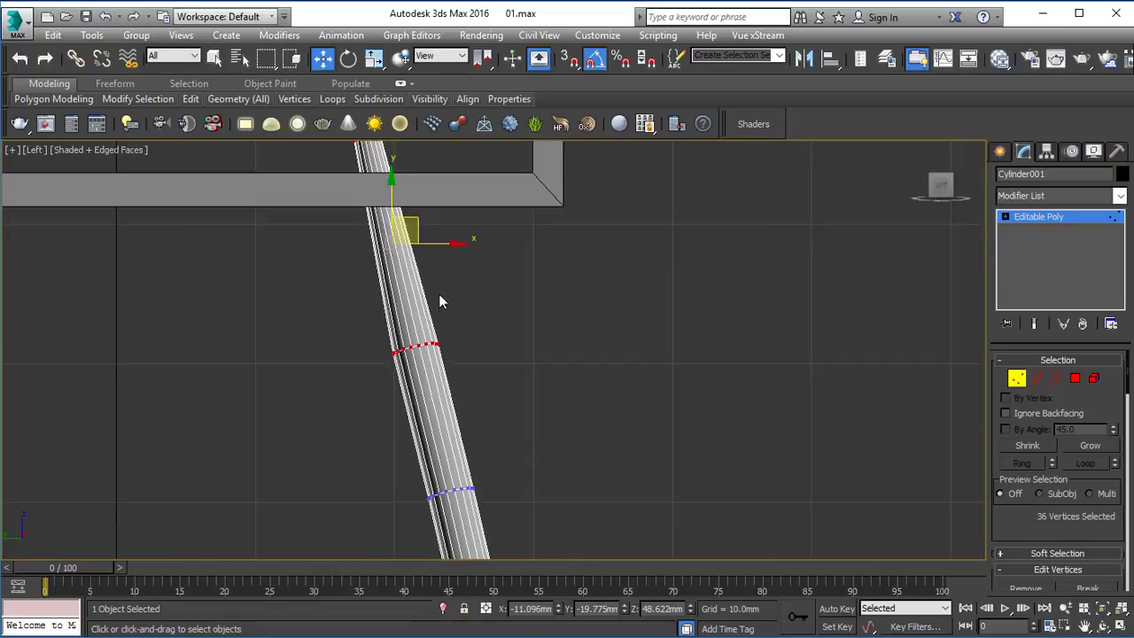
drag(417, 233, 419, 232)
click(1049, 225)
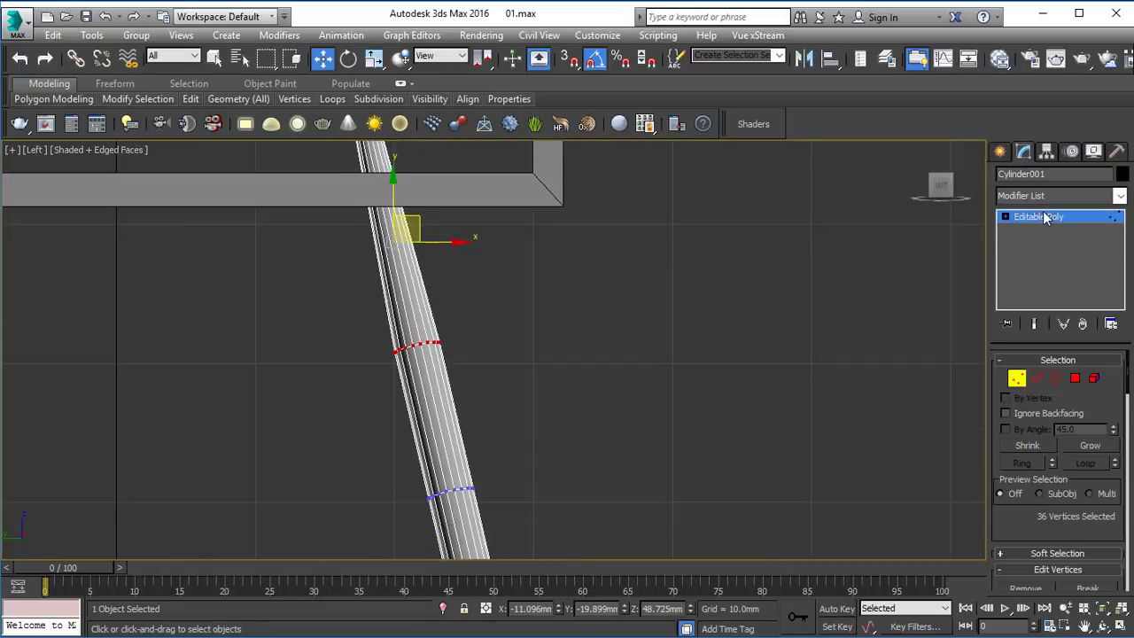
click(664, 361)
Step: Raise the box about 4.74 mm in the Left view so its underside rests on the leg's upper end, and deselect it
scroll(586, 290, down, 3)
click(533, 235)
middle_drag(497, 232, 529, 294)
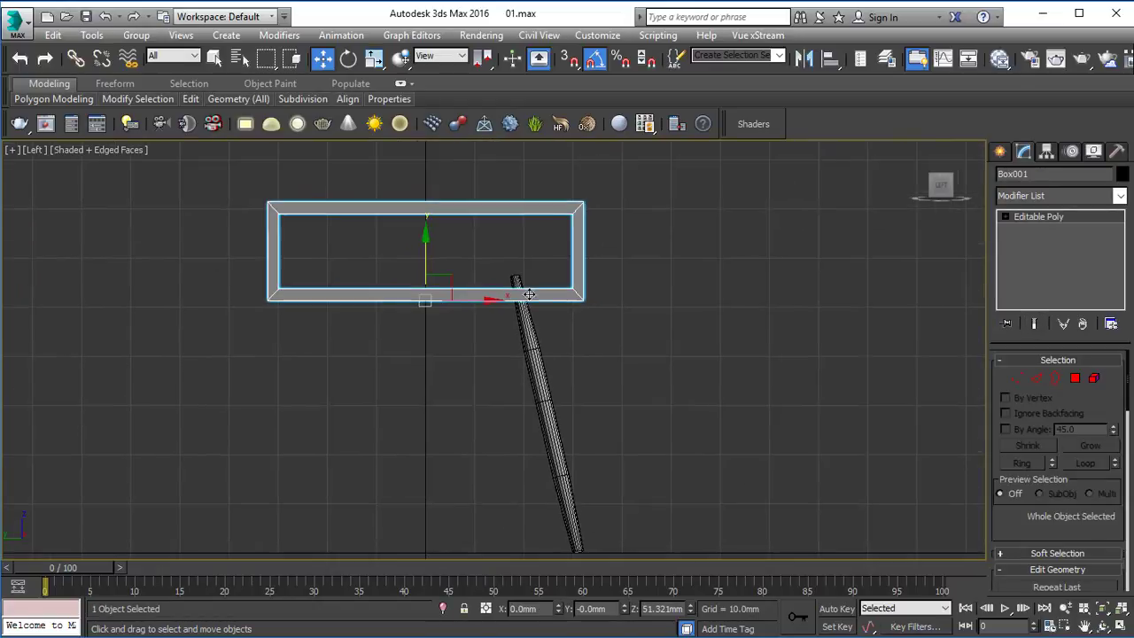
drag(428, 244, 428, 223)
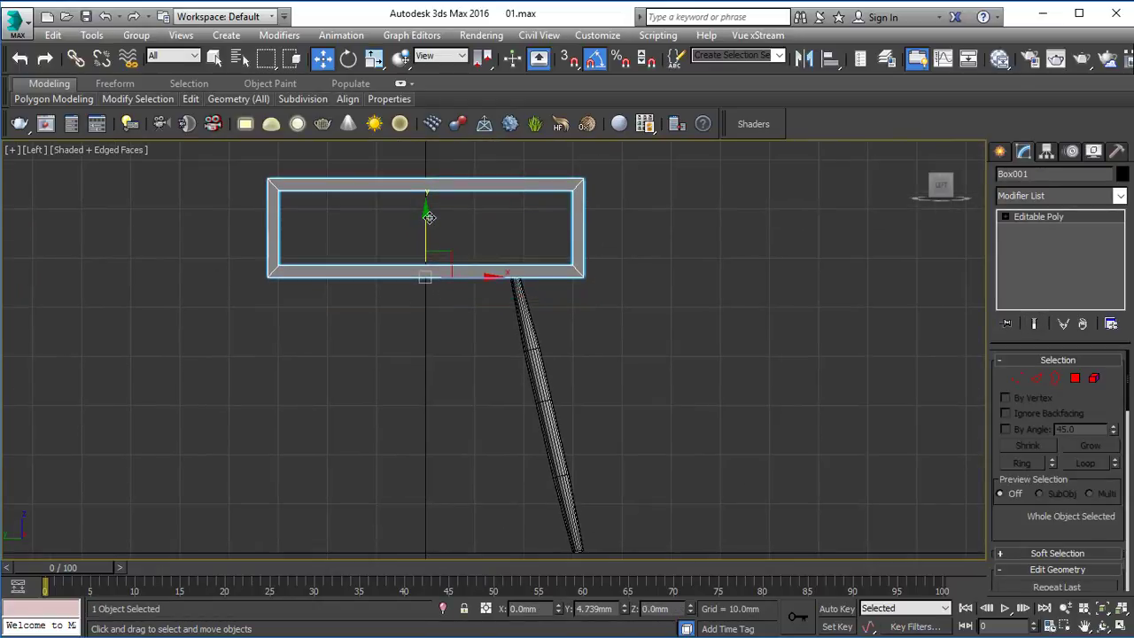
click(731, 405)
Step: Straighten the kinked leg in the Front view by moving its two upper vertex rings about -2.94 mm in X, and leave vertex editing
key(p)
alt+middle_drag(735, 337, 587, 338)
key(alt+w)
key(alt+w)
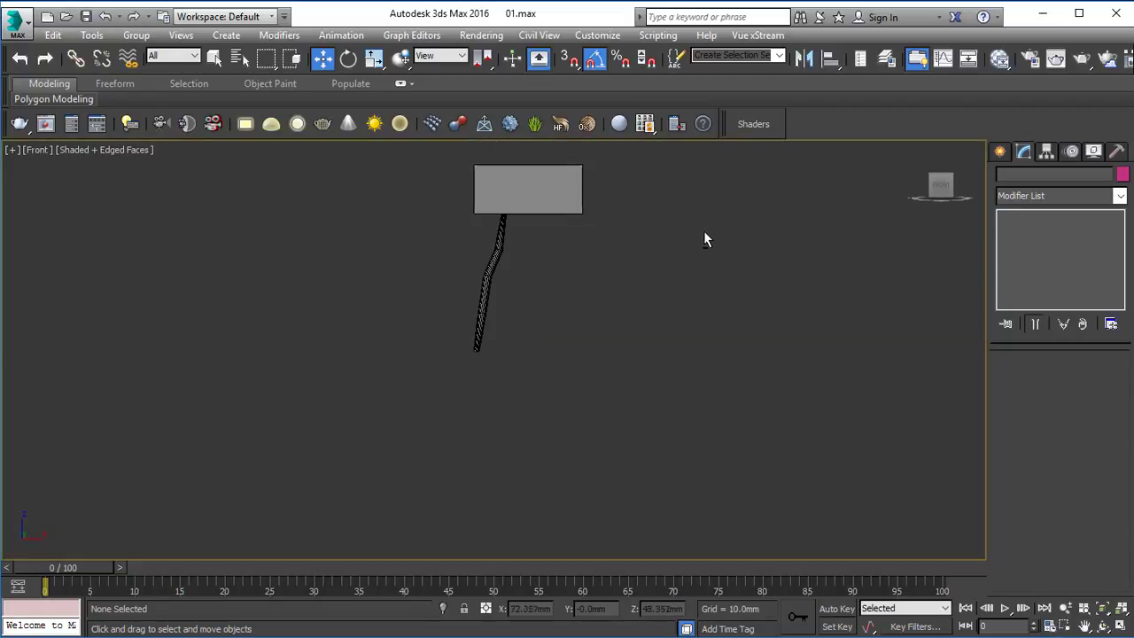
scroll(522, 244, up, 5)
click(472, 255)
key(1)
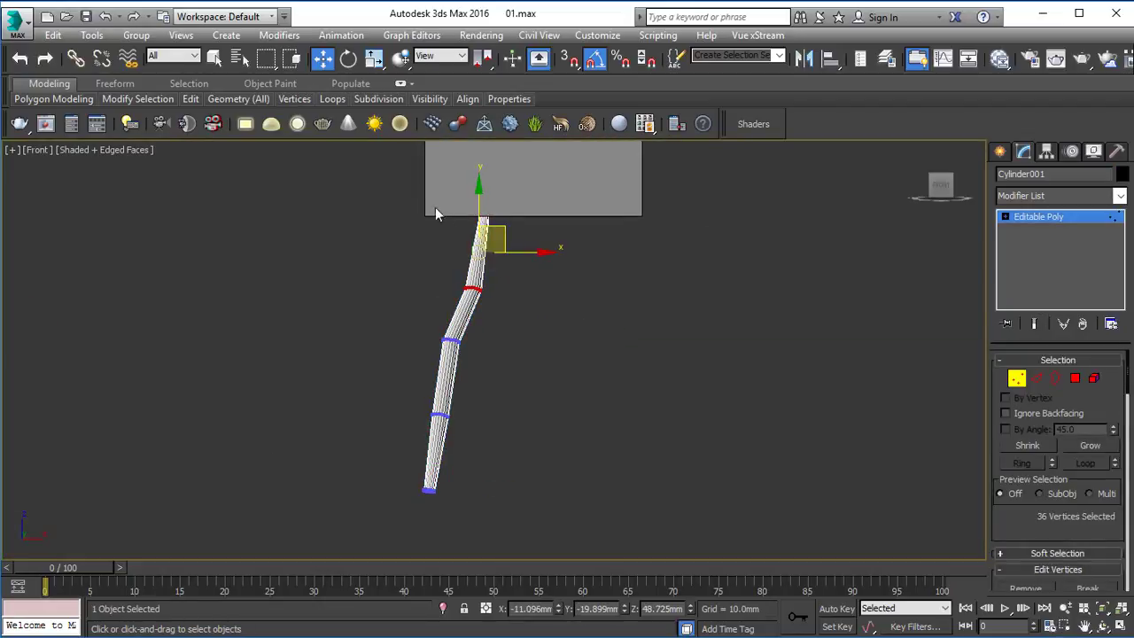
drag(660, 348, 365, 162)
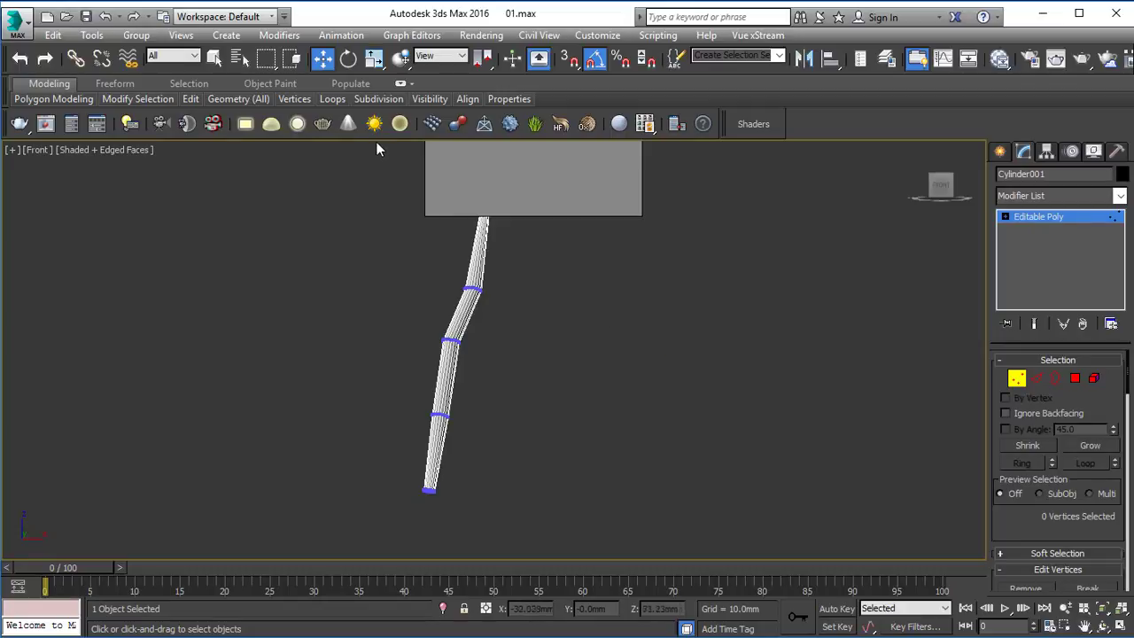
drag(555, 280, 518, 248)
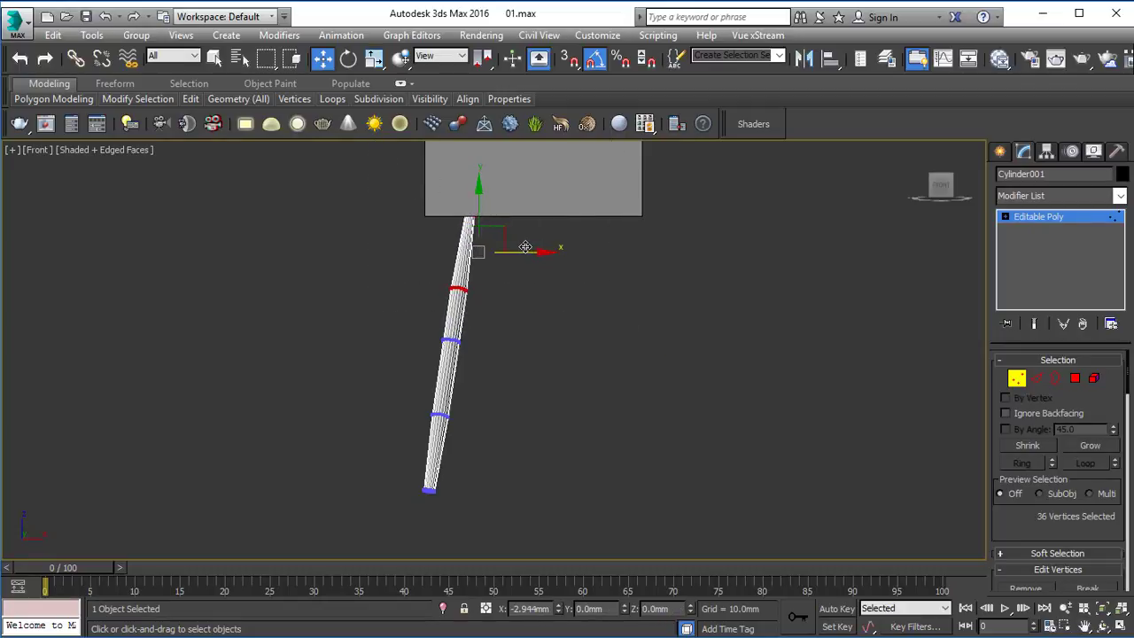
click(1040, 220)
click(487, 362)
Step: Examine the leg's slope and its contact with the box from several angles in the Perspective view
key(alt+w)
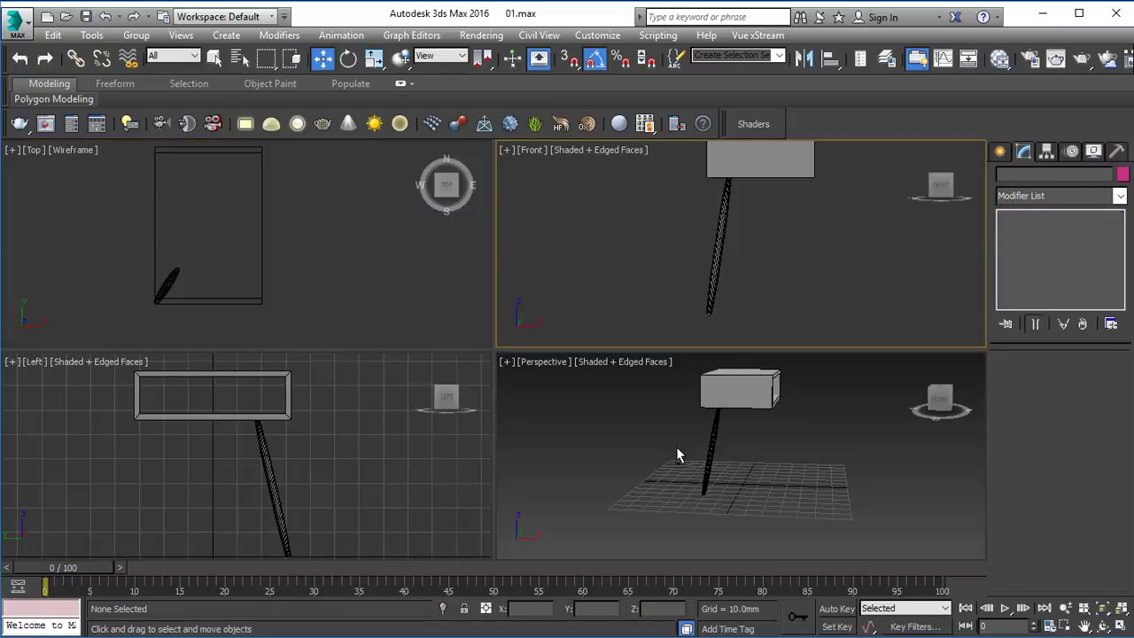
click(676, 446)
key(alt+w)
alt+middle_drag(822, 398, 583, 326)
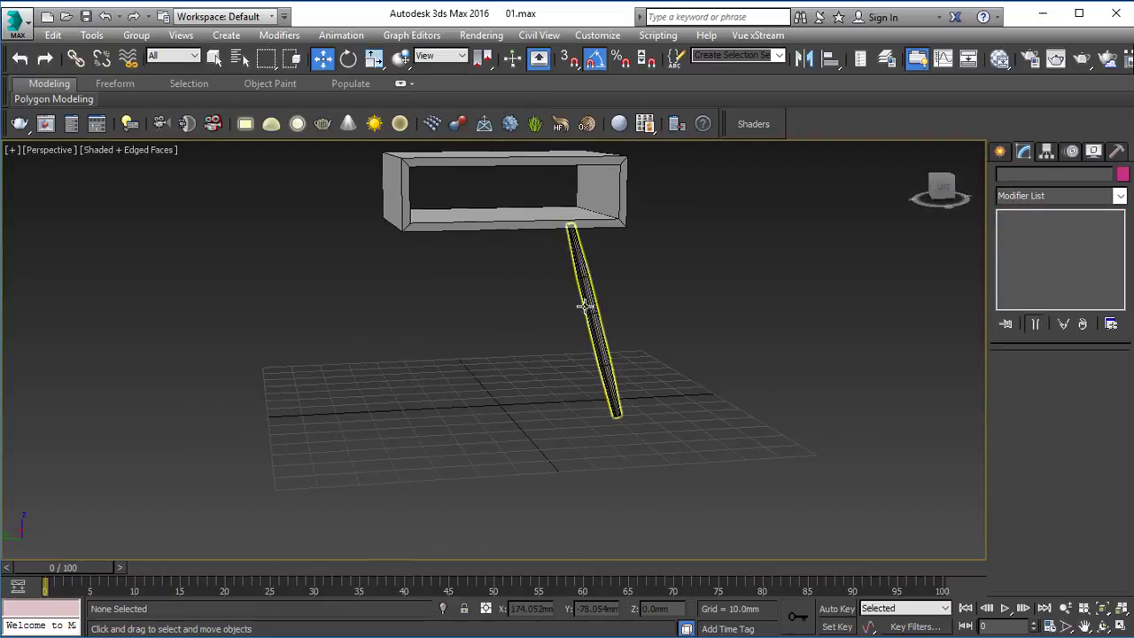
click(585, 307)
key(z)
click(673, 321)
alt+middle_drag(699, 329, 627, 367)
scroll(673, 321, down, 6)
scroll(673, 322, up, 2)
alt+middle_drag(699, 353, 623, 361)
scroll(587, 322, up, 5)
scroll(587, 322, down, 3)
click(576, 316)
click(639, 352)
key(alt+w)
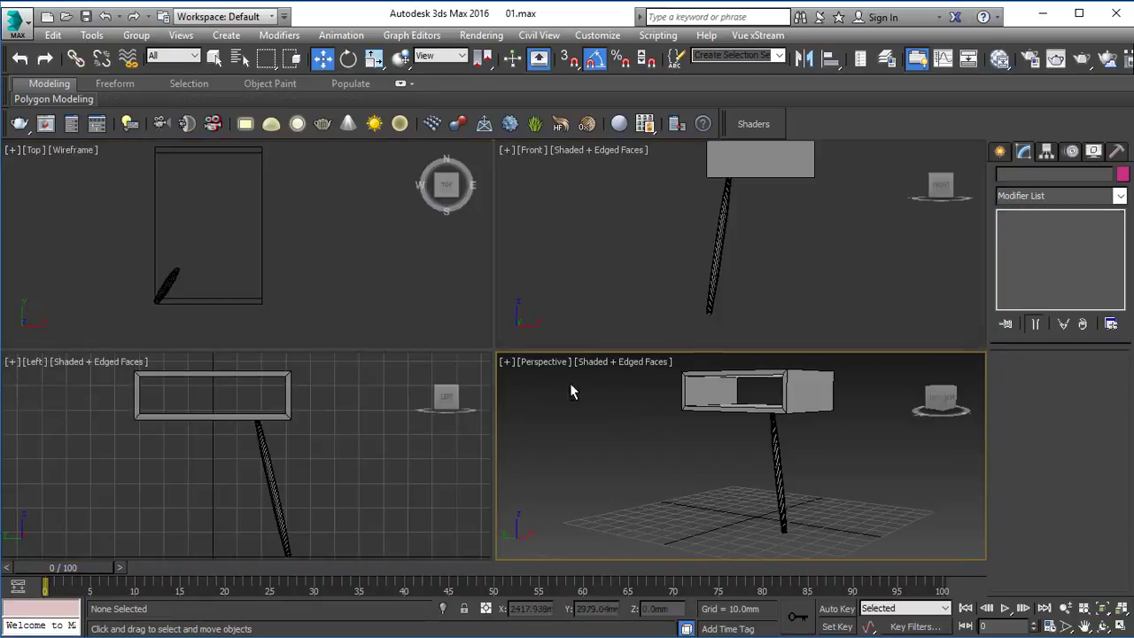
Step: Create an instance of the leg in the Top view by rotating a clone to the mirrored slant
click(412, 341)
key(alt+w)
click(343, 416)
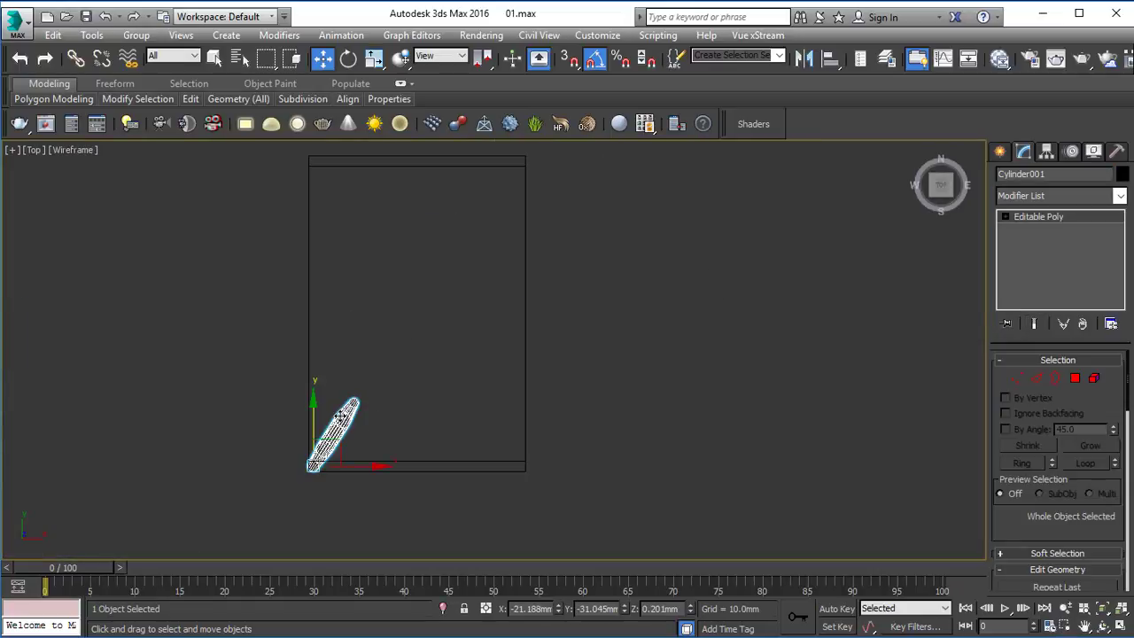
key(e)
mouse_move(340, 415)
shift+mouse_down()
mouse_move(372, 452)
mouse_move(384, 522)
shift+mouse_up()
mouse_move(381, 530)
mouse_down()
mouse_move(372, 539)
mouse_move(382, 544)
mouse_up()
click(567, 398)
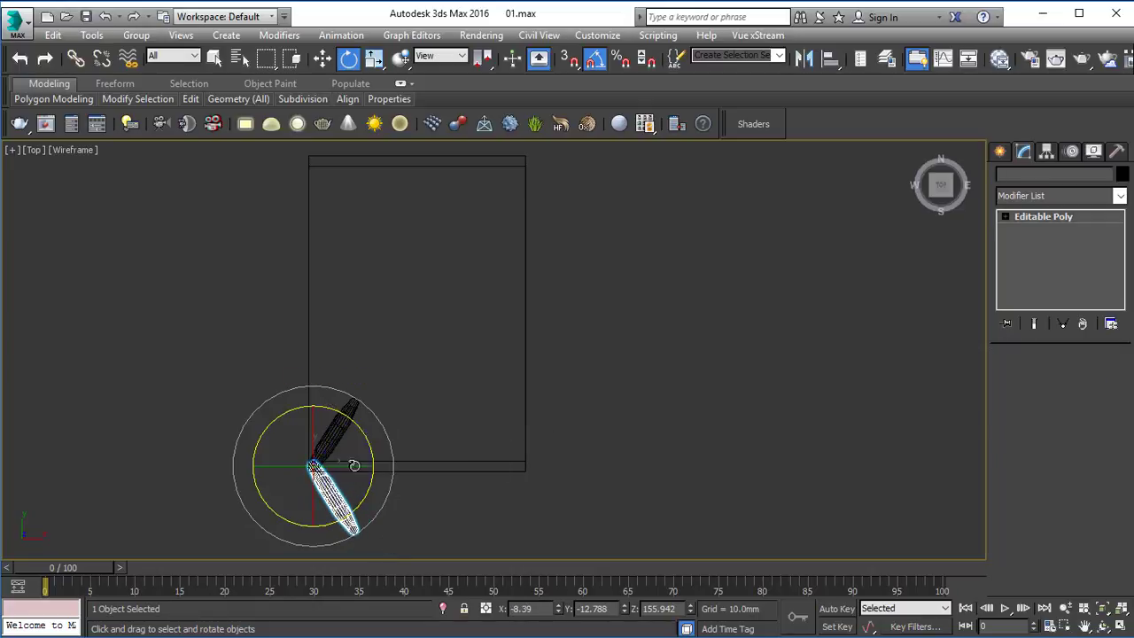
Step: Move the cloned leg about 62.35 mm along Y to the box's opposite corner on the same side, and deselect it
key(w)
drag(336, 409, 334, 104)
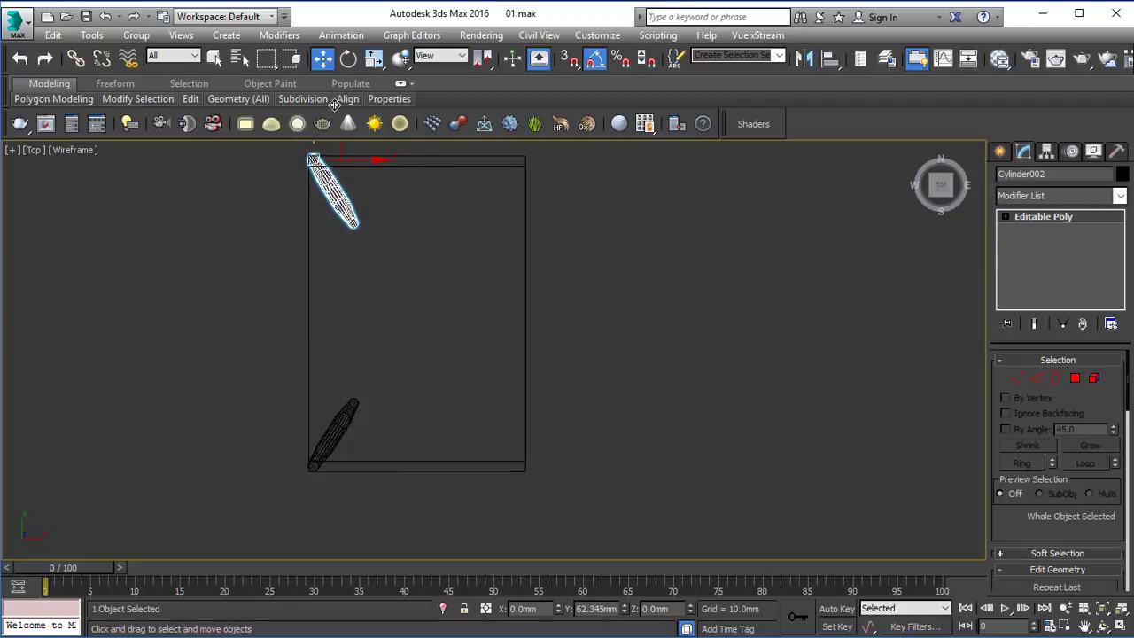
click(678, 282)
Step: Select both legs and create instances of them rotated by -180 degrees in the Top view
click(335, 427)
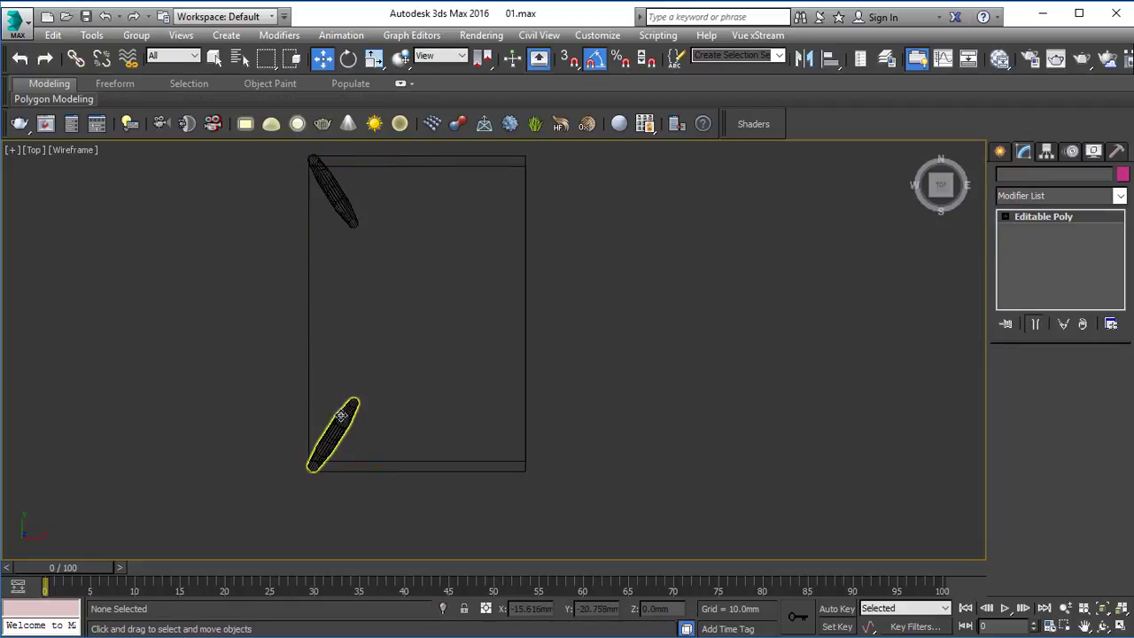
ctrl+click(333, 192)
key(e)
mouse_move(380, 272)
mouse_down()
mouse_move(375, 431)
mouse_move(322, 463)
mouse_move(348, 483)
mouse_up()
click(572, 395)
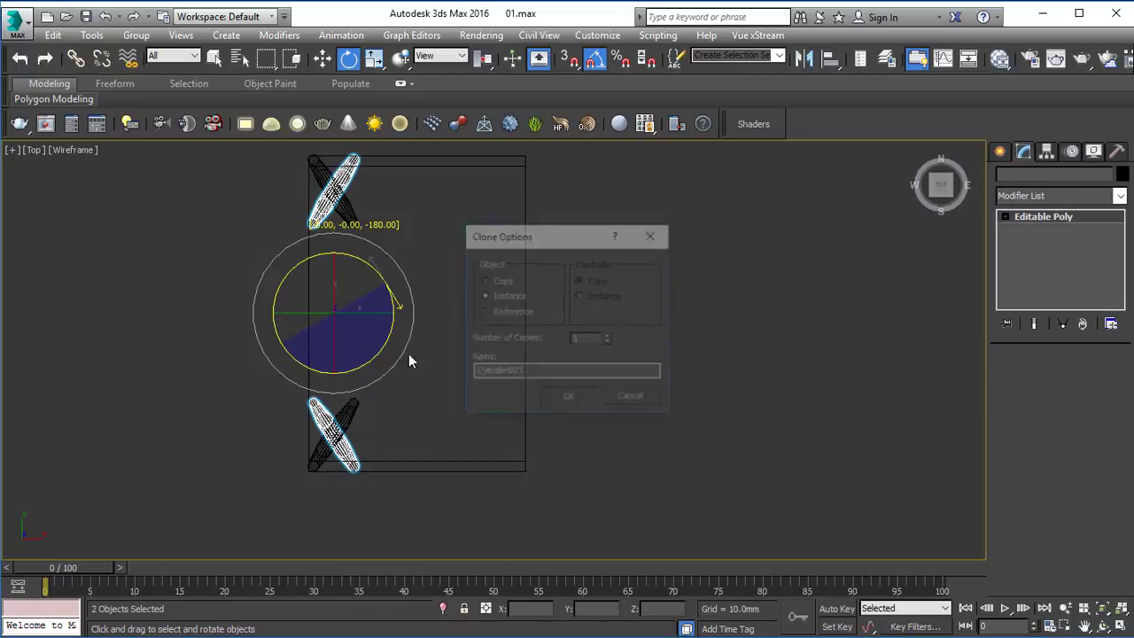
Step: Move the two cloned legs along X to the box's remaining two corners, and deselect them
key(w)
drag(360, 316, 536, 313)
click(640, 369)
Step: Examine the table with its four splayed legs in the Perspective view
key(alt+w)
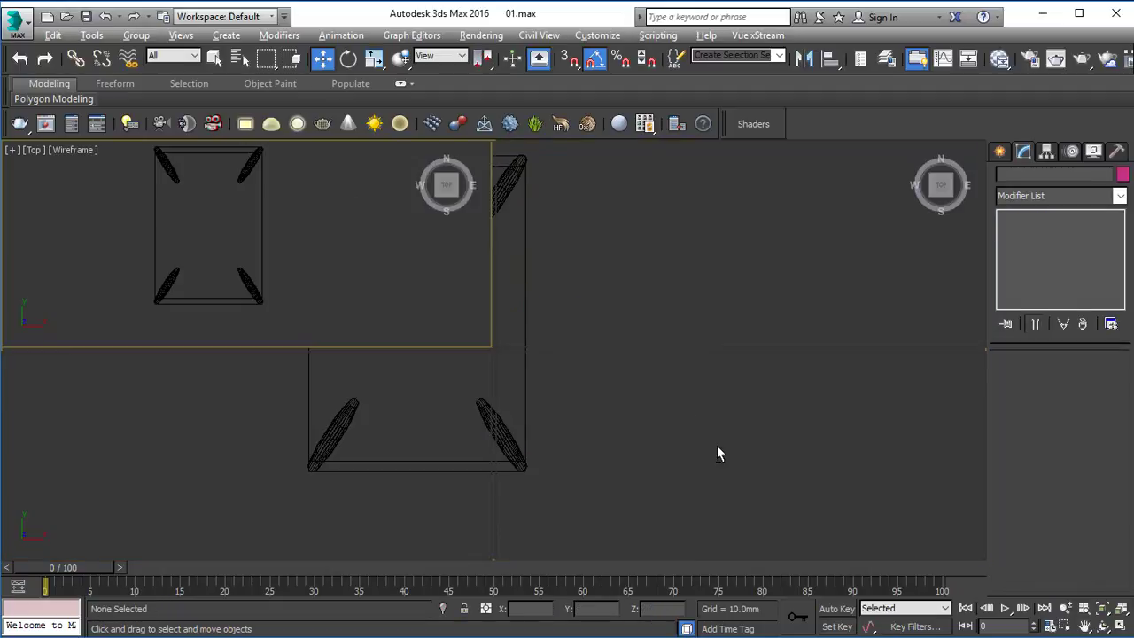
click(717, 445)
key(alt+w)
alt+middle_drag(641, 381, 608, 380)
scroll(688, 393, down, 5)
scroll(446, 403, up, 5)
alt+middle_drag(444, 404, 490, 401)
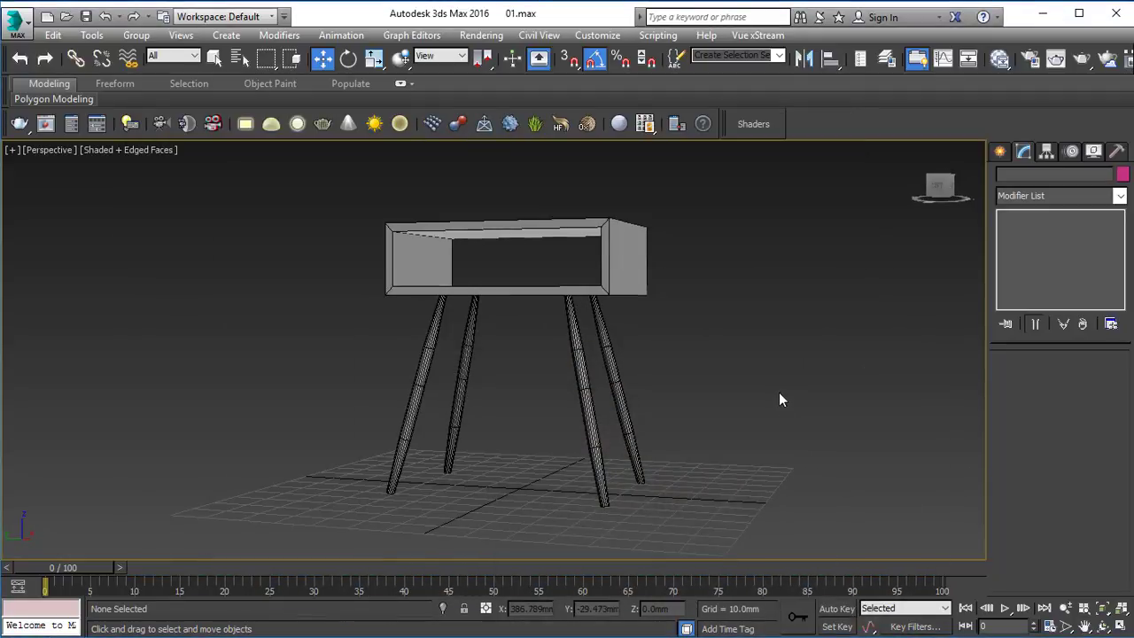
Step: Rotate the original leg further in the Top view to adjust its slant, and check it against the other legs in Perspective
key(alt+w)
click(392, 333)
key(alt+w)
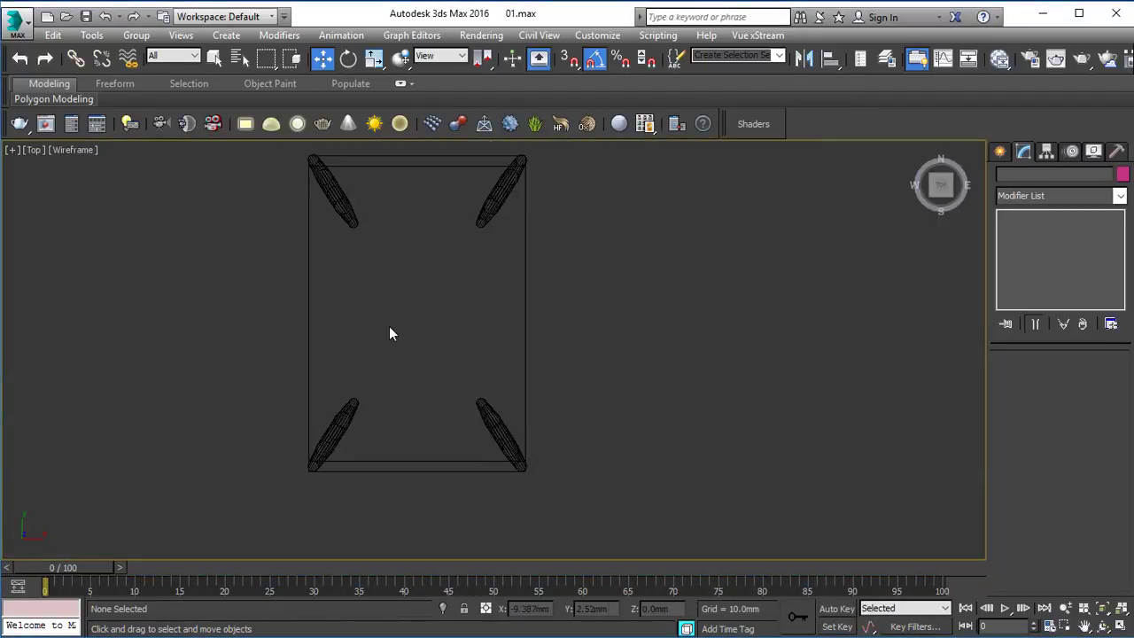
click(327, 420)
key(e)
drag(328, 443, 344, 434)
key(alt+w)
right_click(815, 458)
key(alt+w)
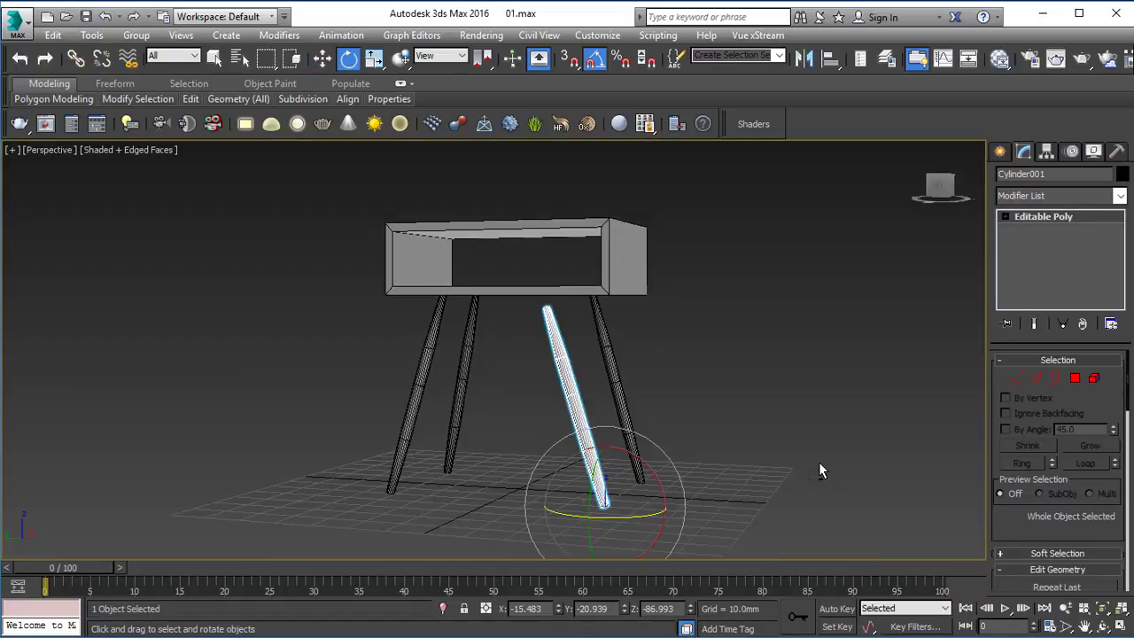
click(818, 462)
alt+middle_drag(708, 341, 449, 325)
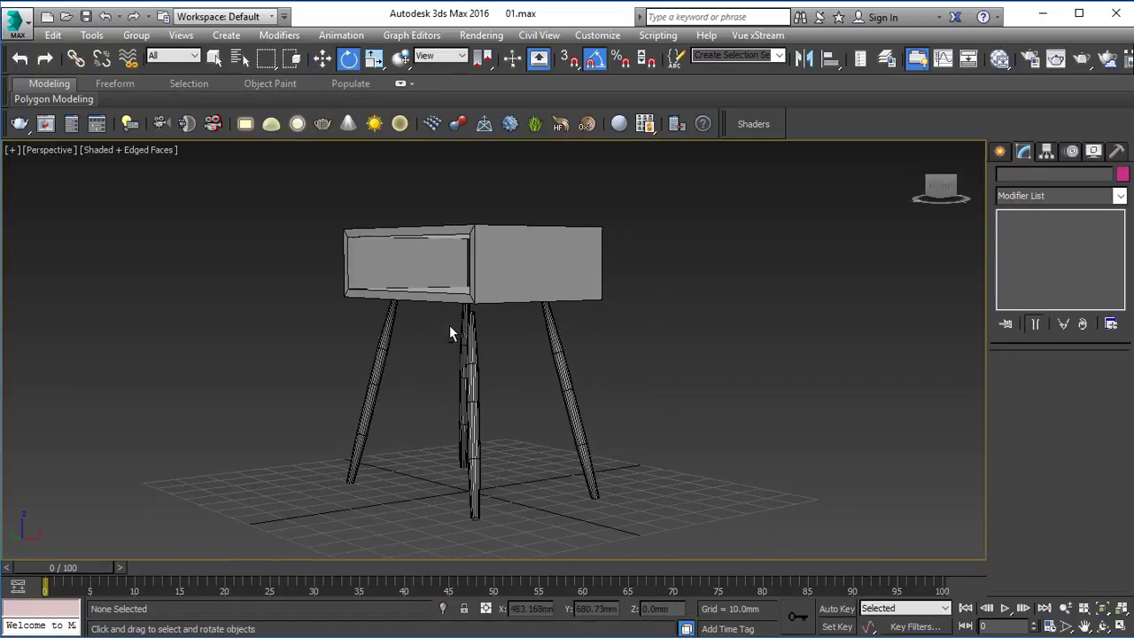
Step: Delete the three cloned legs, keeping only the original leg under the box
click(547, 329)
ctrl+click(385, 341)
alt+middle_drag(386, 341, 441, 324)
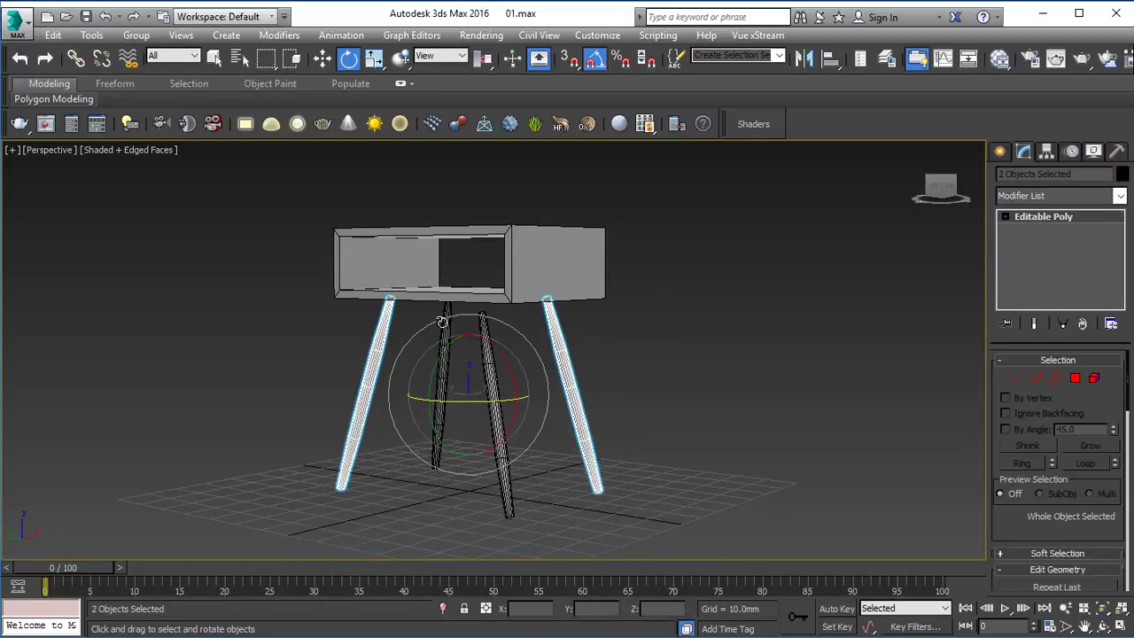
ctrl+click(443, 322)
key(Delete)
Step: Lower the box body in the Left view to about Z 52.1 mm so its underside meets the leg's upper end
click(490, 354)
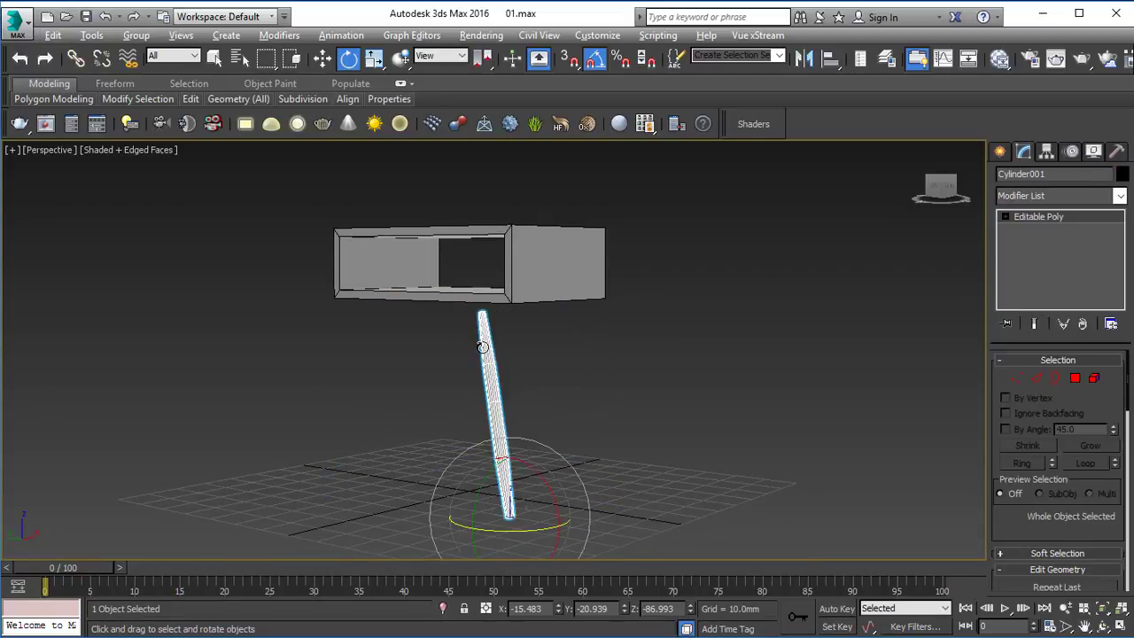
key(alt+w)
key(alt+w)
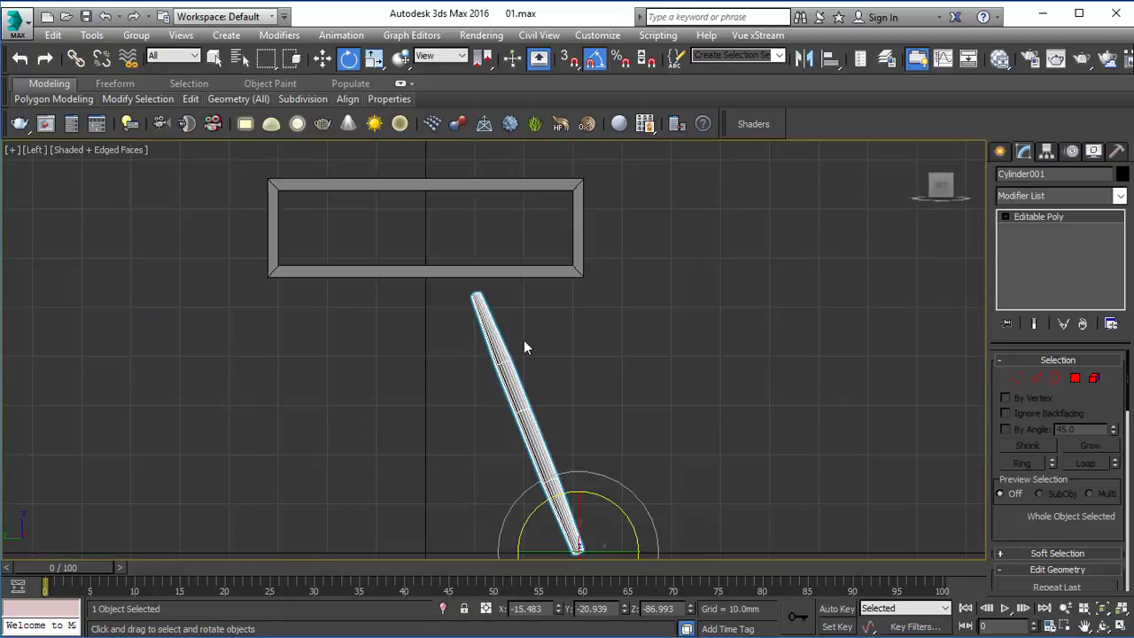
click(532, 269)
key(w)
drag(426, 226, 427, 237)
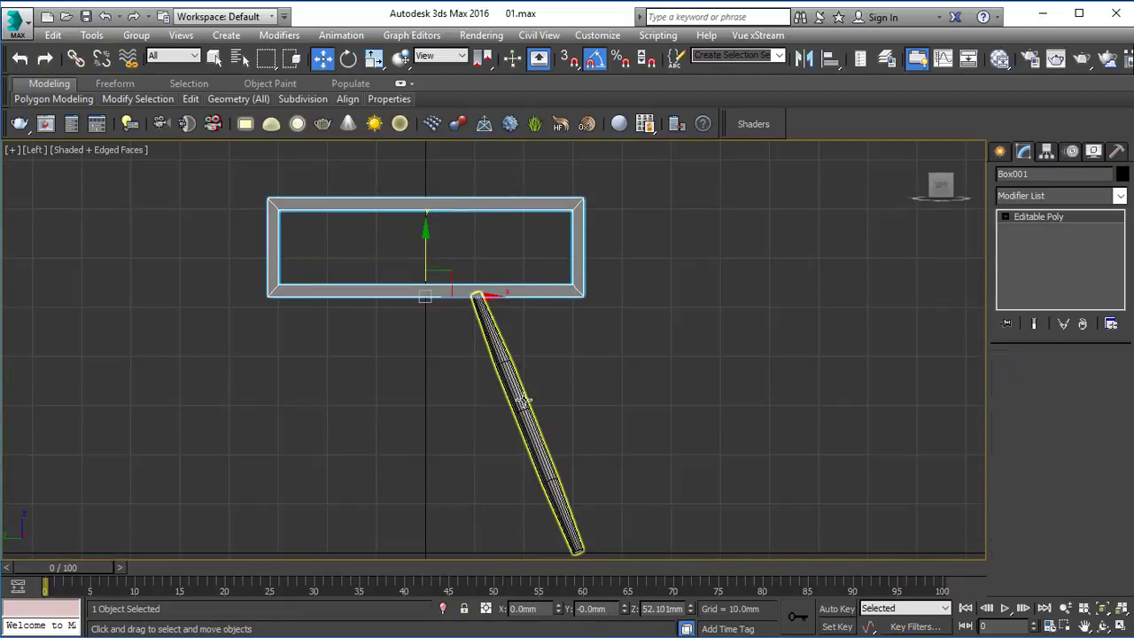
Step: Rotate the original leg slightly in the Top view, and create an instance of it rotated by -115 degrees
click(524, 403)
key(alt+w)
key(alt+w)
key(e)
middle_drag(366, 399, 362, 384)
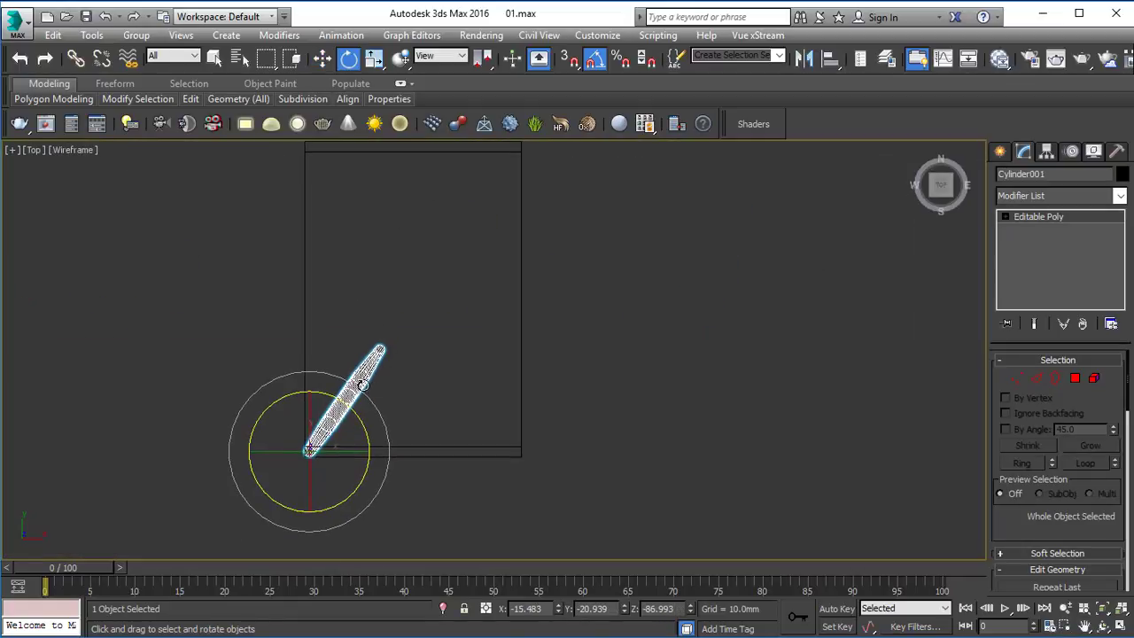
shift+drag(342, 399, 393, 497)
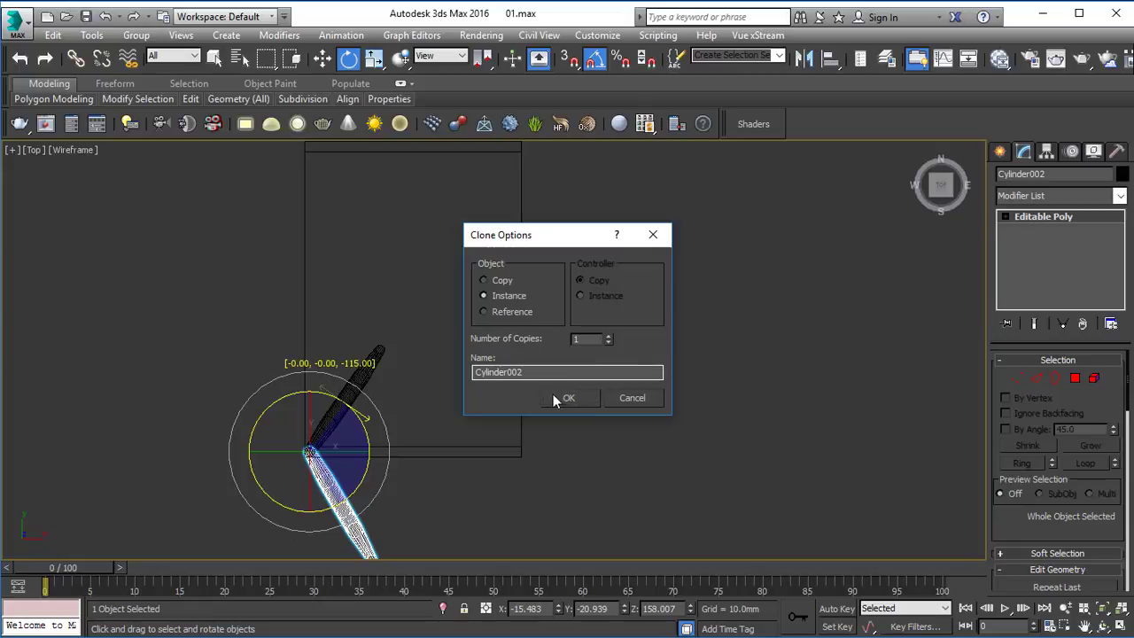
click(557, 395)
Step: Move the rotated leg instance along Y in the Top view to the box's adjacent corner
key(w)
shift+drag(305, 399, 367, 342)
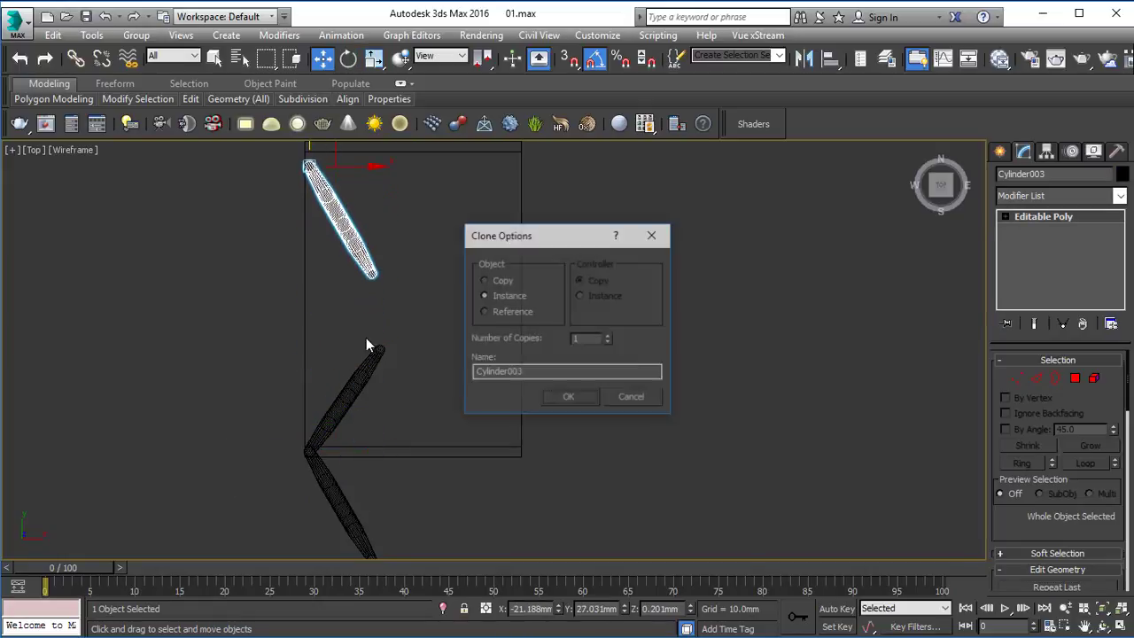
click(643, 405)
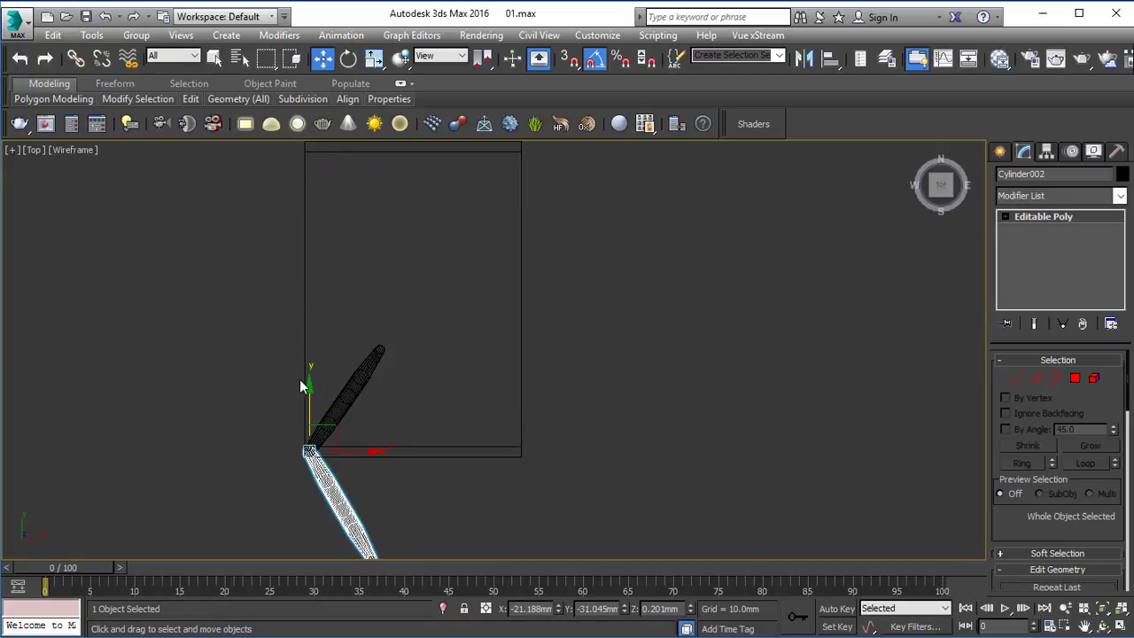
drag(310, 387, 310, 181)
middle_drag(317, 219, 319, 335)
drag(310, 300, 313, 203)
middle_drag(377, 461, 361, 413)
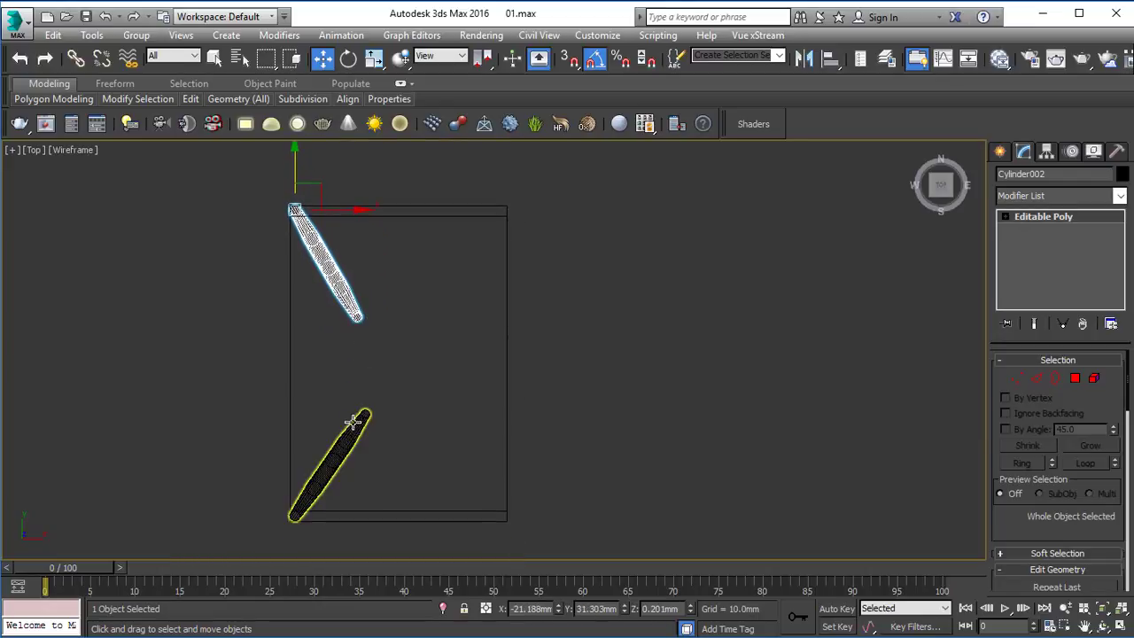
Step: Select both legs and clone them as a pair rotated half a turn in the Top view
ctrl+click(360, 417)
key(e)
mouse_move(390, 362)
mouse_down()
mouse_move(357, 486)
mouse_move(414, 499)
mouse_up()
click(566, 398)
Step: Move the two new legs along X to the box's two remaining corners, and deselect them
key(w)
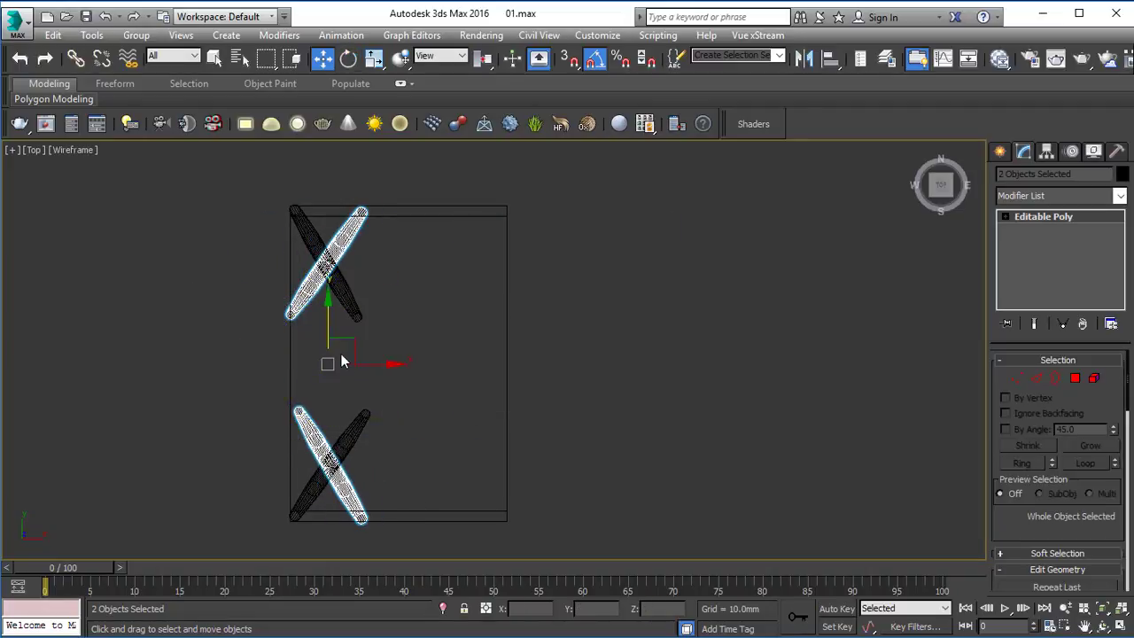
drag(376, 369, 519, 372)
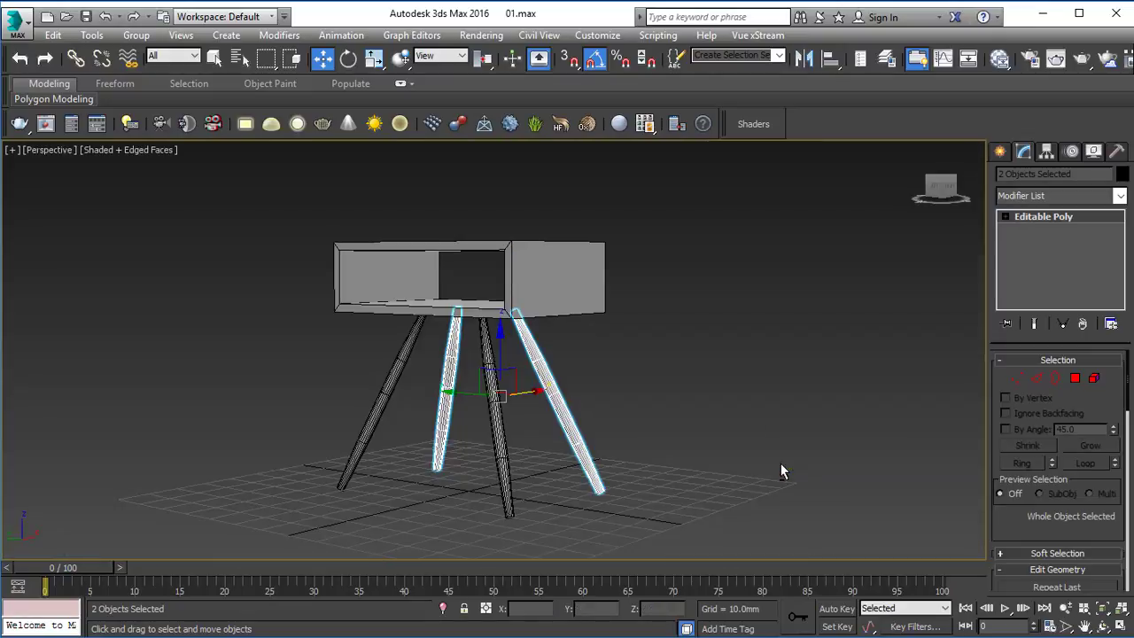
click(649, 415)
Step: Examine the table in the Perspective view and compare its proportions with the reference picture table_ref.png
alt+middle_drag(650, 409, 694, 411)
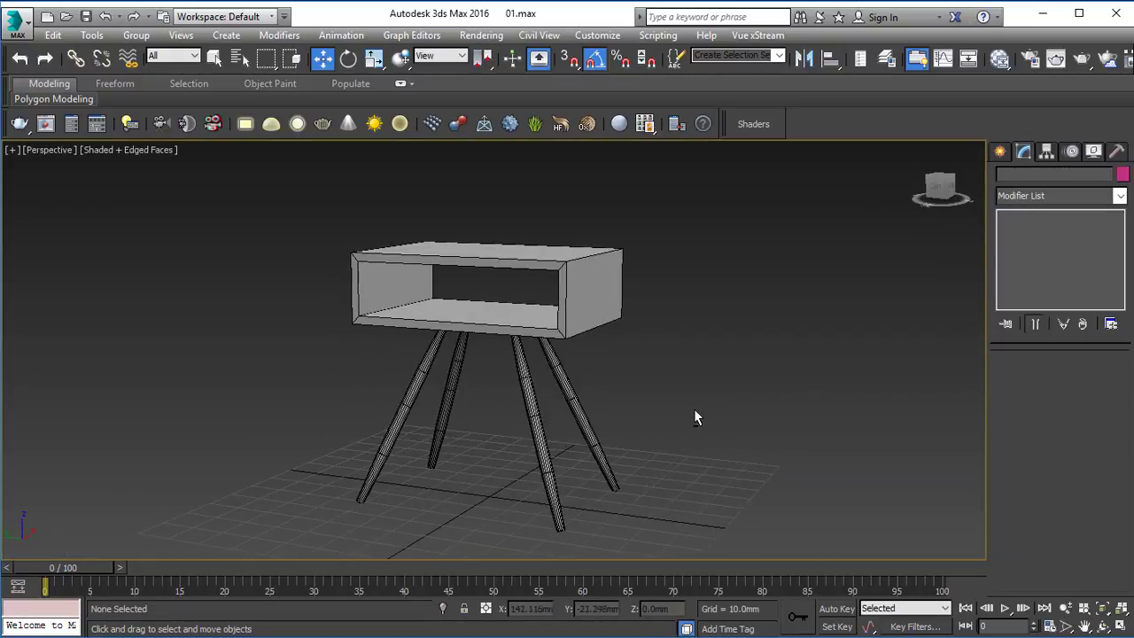
middle_drag(641, 520, 550, 372)
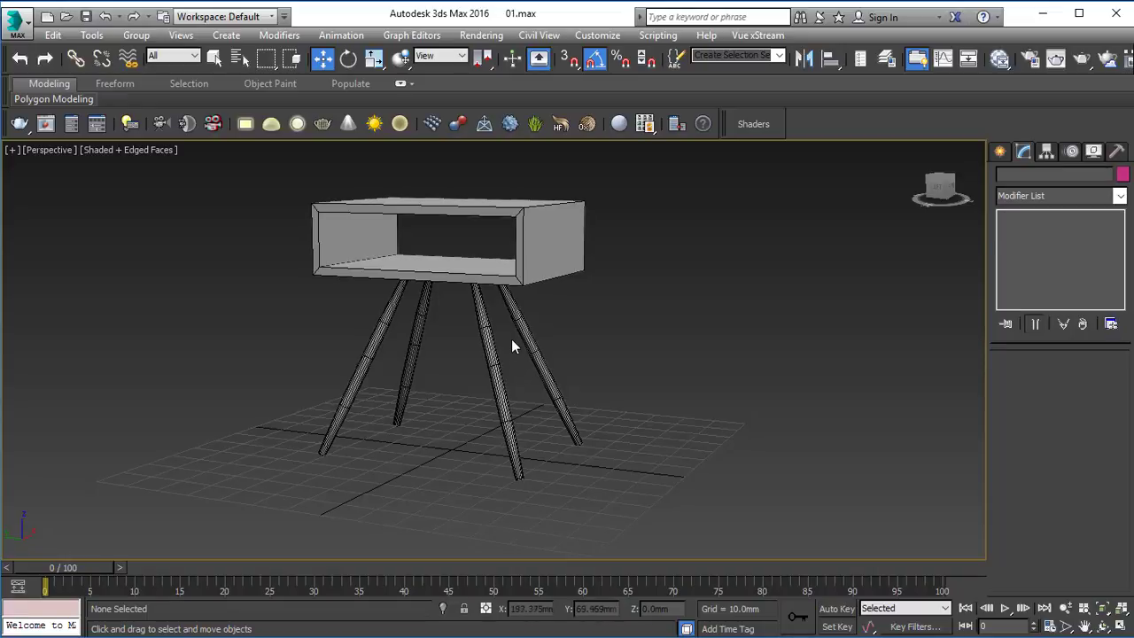
click(527, 260)
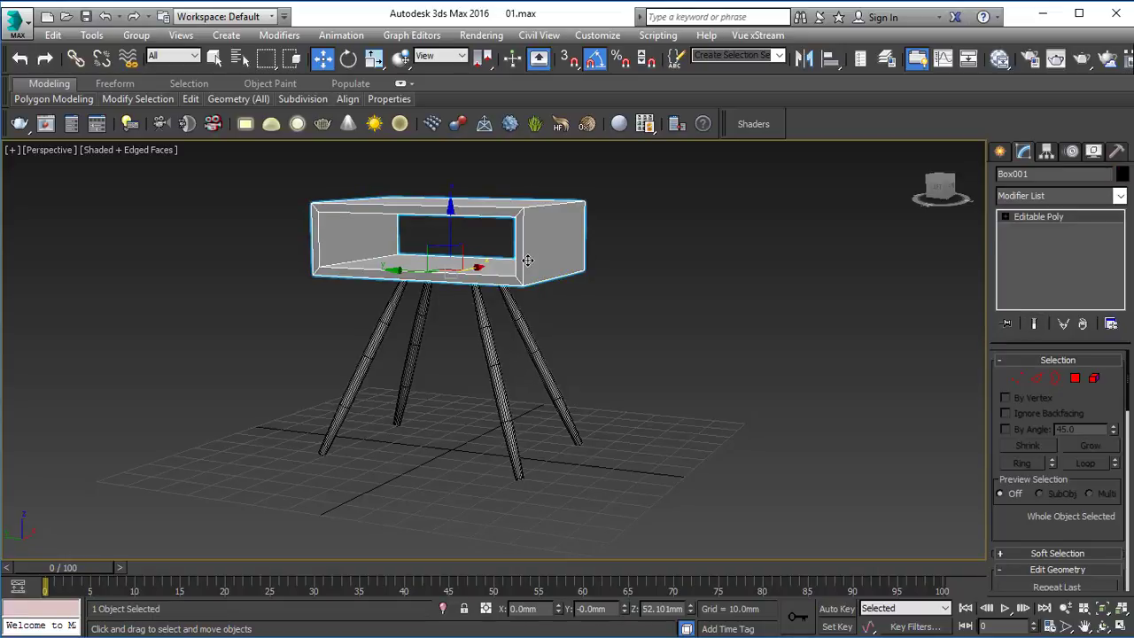
key(alt+Tab)
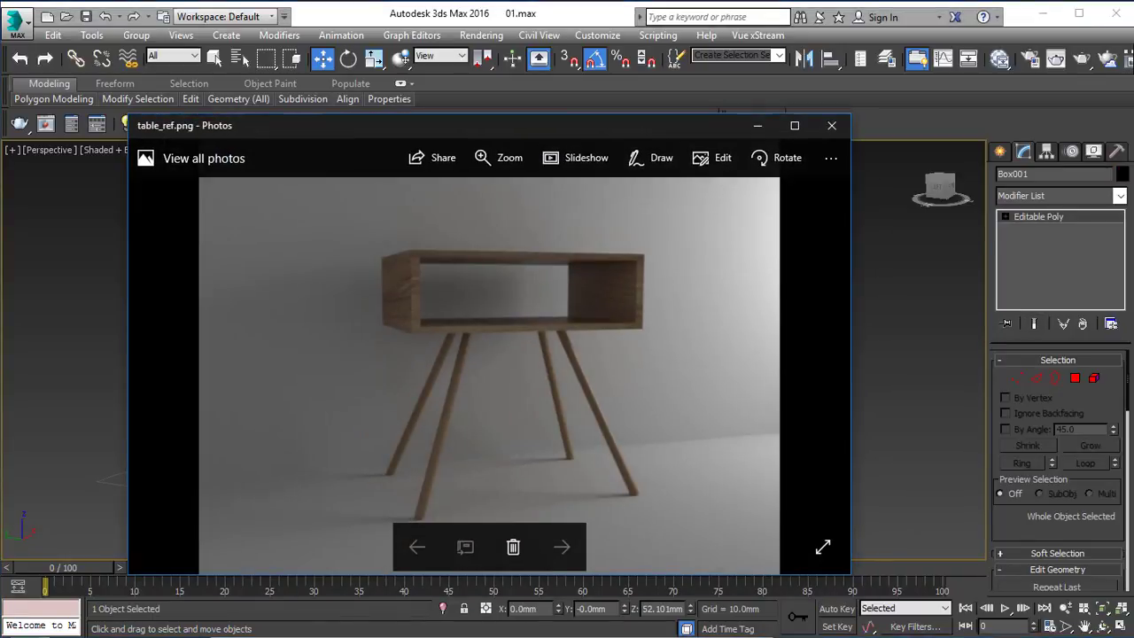
key(alt+Tab)
click(577, 303)
mouse_move(558, 289)
alt+middle_down()
mouse_move(601, 279)
mouse_move(554, 254)
mouse_move(576, 286)
alt+middle_up()
click(591, 265)
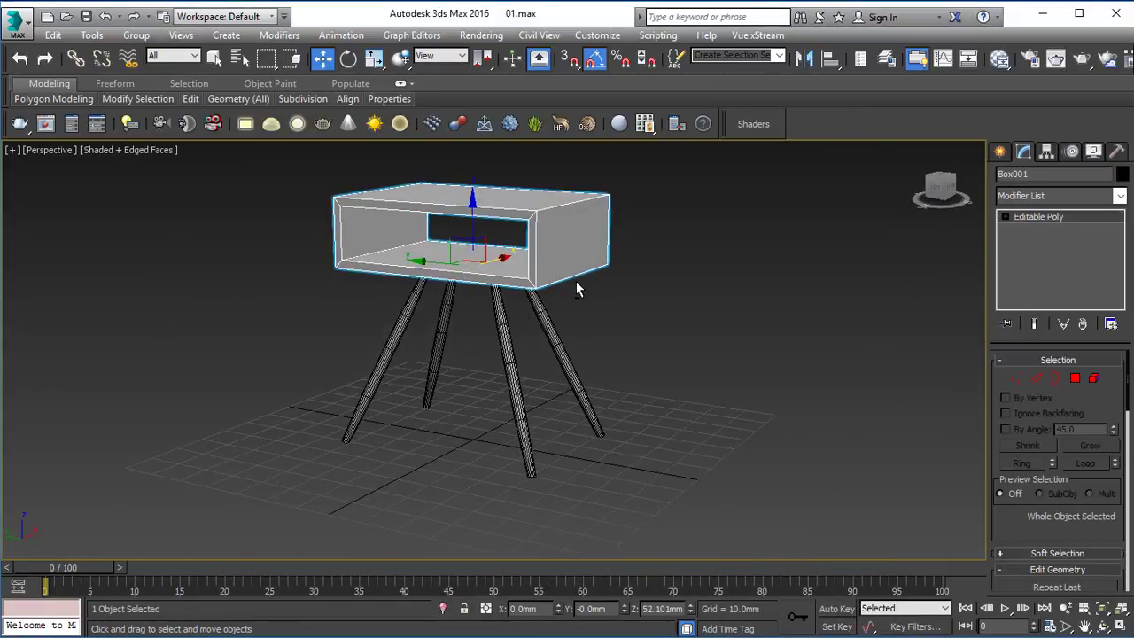
Step: Scale the box body in the Top view to about 89% in X and 94% in Y, and check it in Perspective
key(t)
key(r)
drag(468, 361, 463, 360)
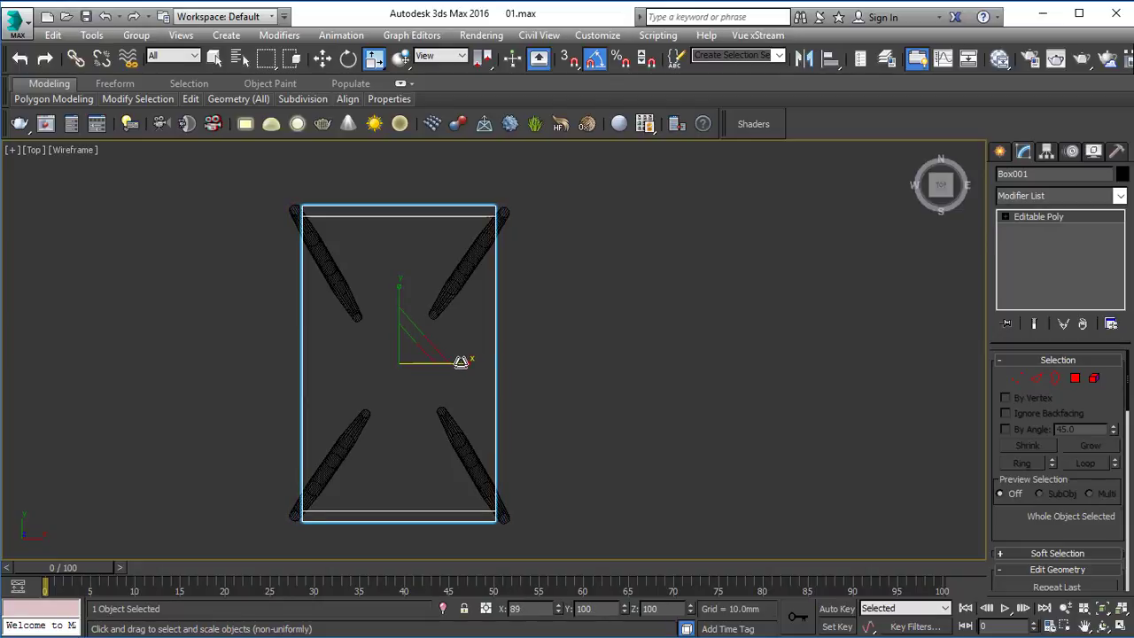
drag(405, 292, 400, 287)
key(alt+w)
Step: Open the box body's vertices for editing in the Left view, with the eight inner frame vertices selected
key(alt+w)
click(582, 298)
mouse_move(582, 298)
alt+middle_down()
mouse_move(514, 257)
mouse_move(579, 305)
alt+middle_up()
click(533, 216)
key(alt+w)
click(275, 401)
key(alt+w)
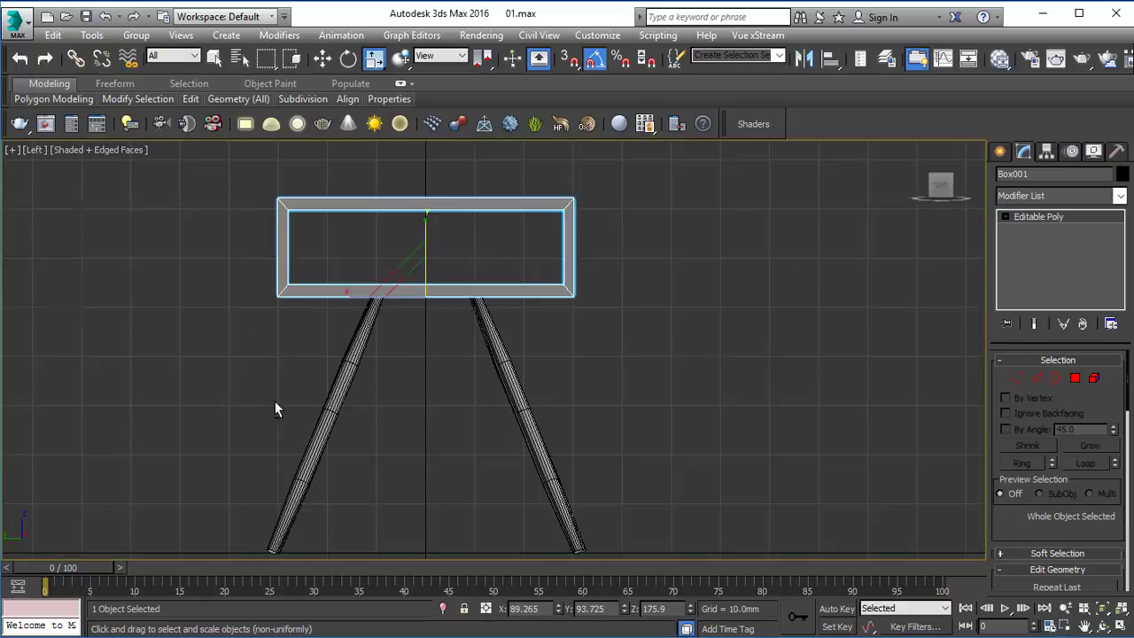
scroll(412, 347, down, 3)
click(584, 338)
scroll(431, 337, up, 2)
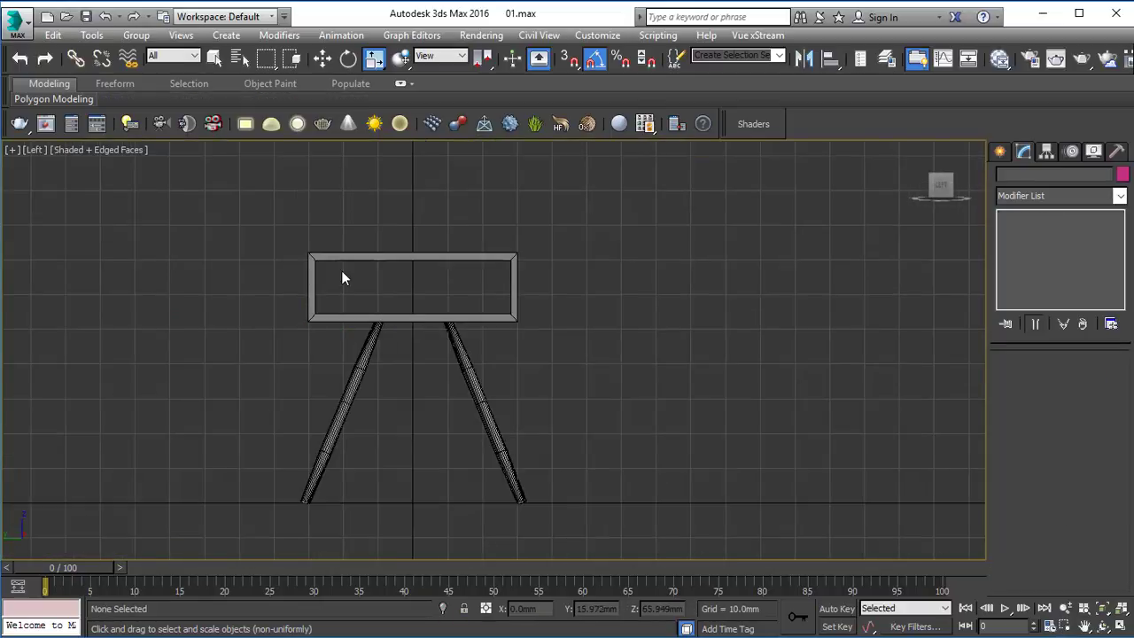
click(327, 263)
scroll(441, 288, up, 3)
middle_drag(443, 286, 471, 310)
key(1)
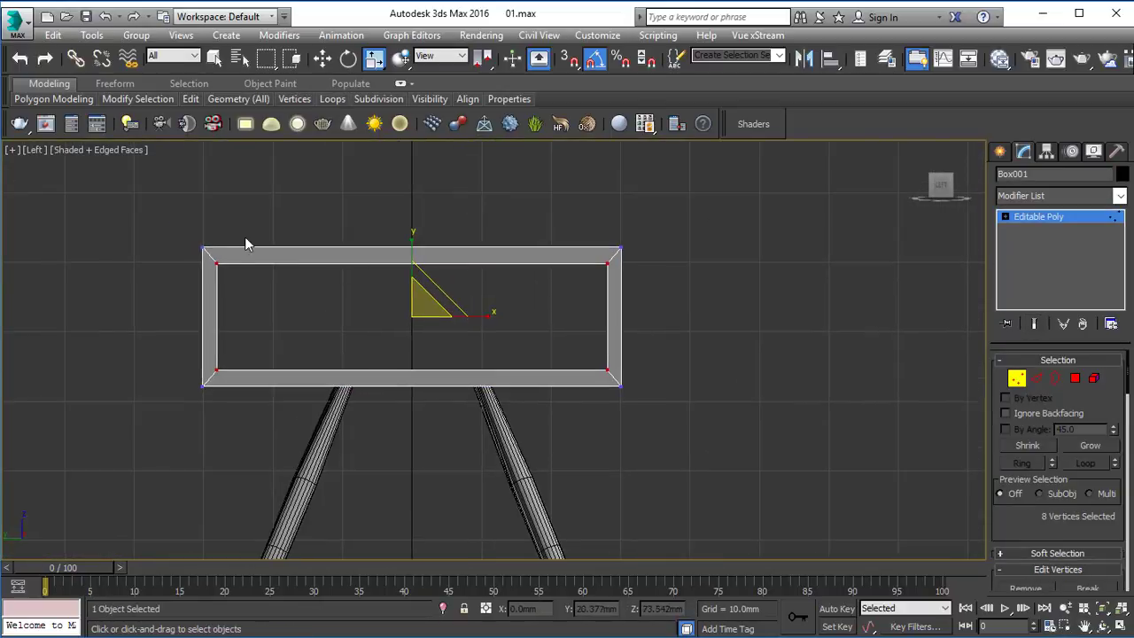
Step: Try scaling the eight inner frame vertices uniformly to 97%, and inspect the frame in Perspective
drag(423, 306, 422, 309)
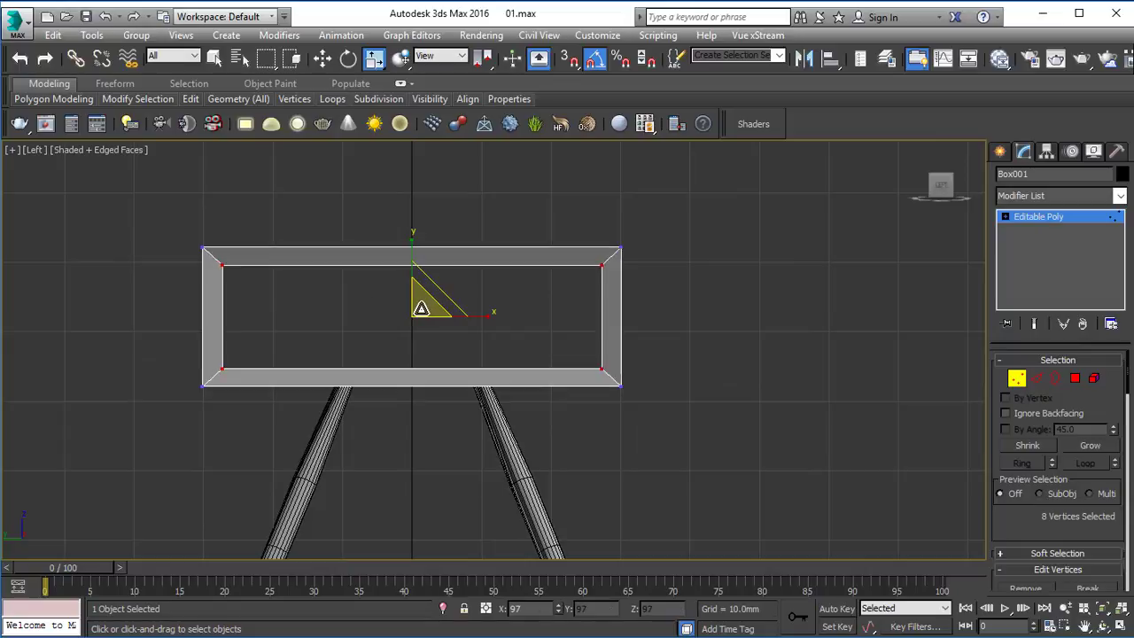
key(p)
alt+middle_drag(731, 453, 563, 407)
key(l)
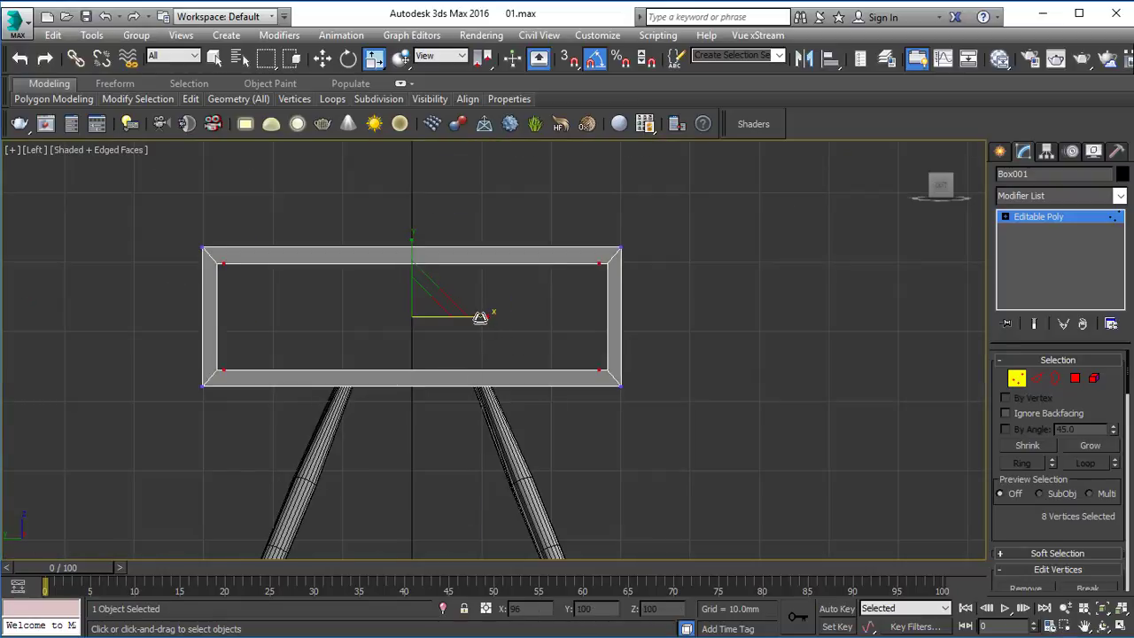
Step: Scale the inner frame vertices separately along X and Y to give the frame an even thickness, and leave vertex editing
scroll(481, 316, up, 5)
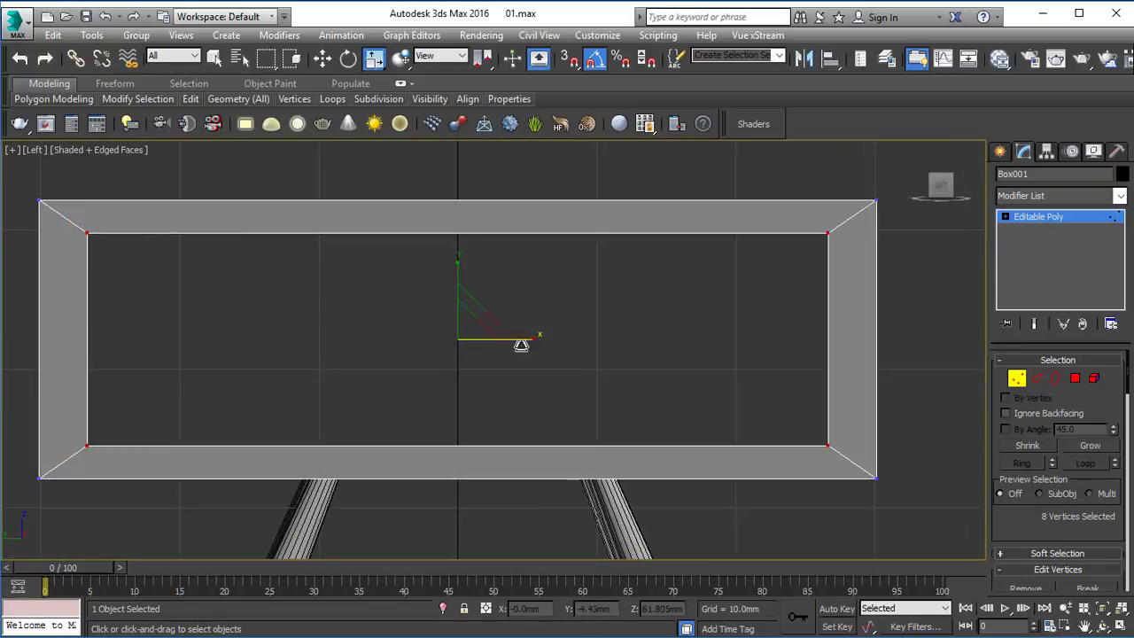
middle_drag(521, 346, 539, 352)
drag(550, 349, 552, 347)
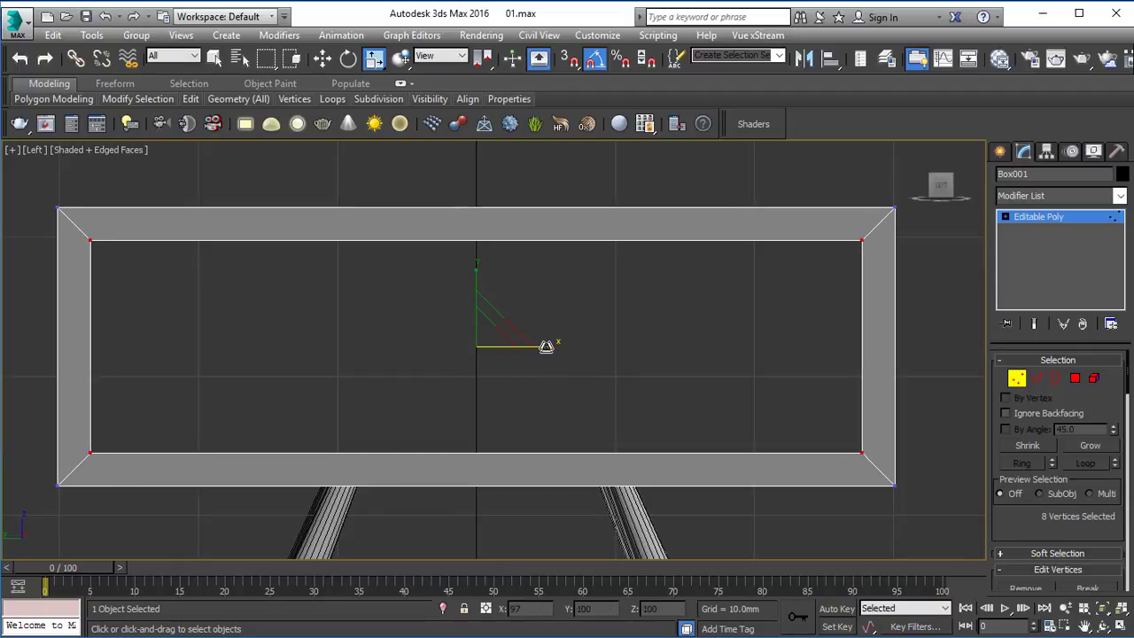
drag(546, 346, 548, 346)
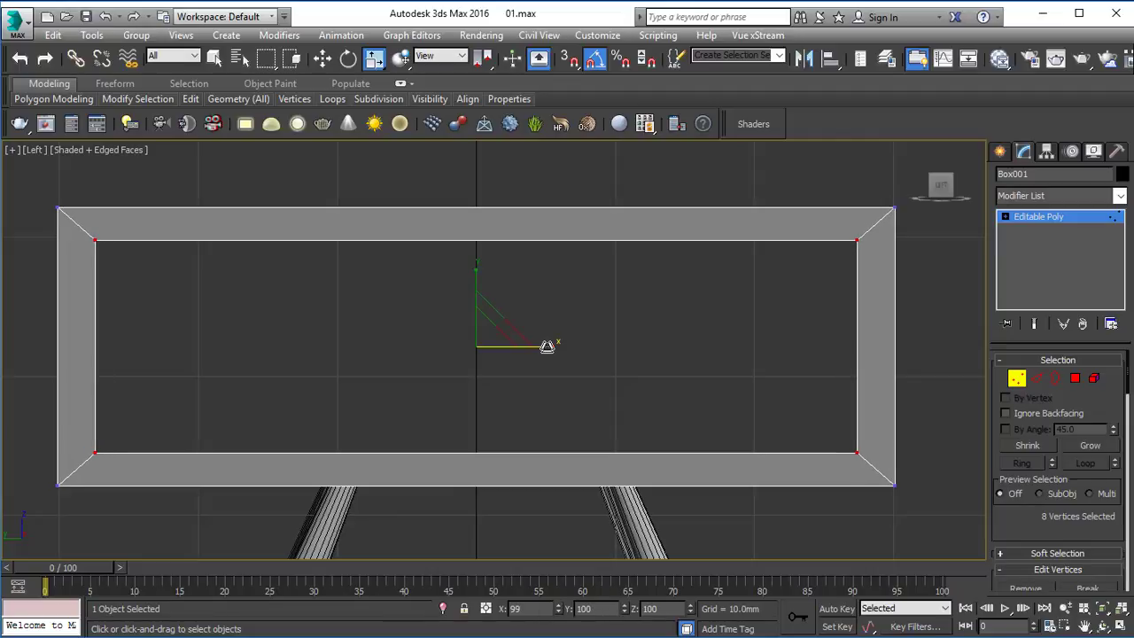
drag(477, 278, 477, 278)
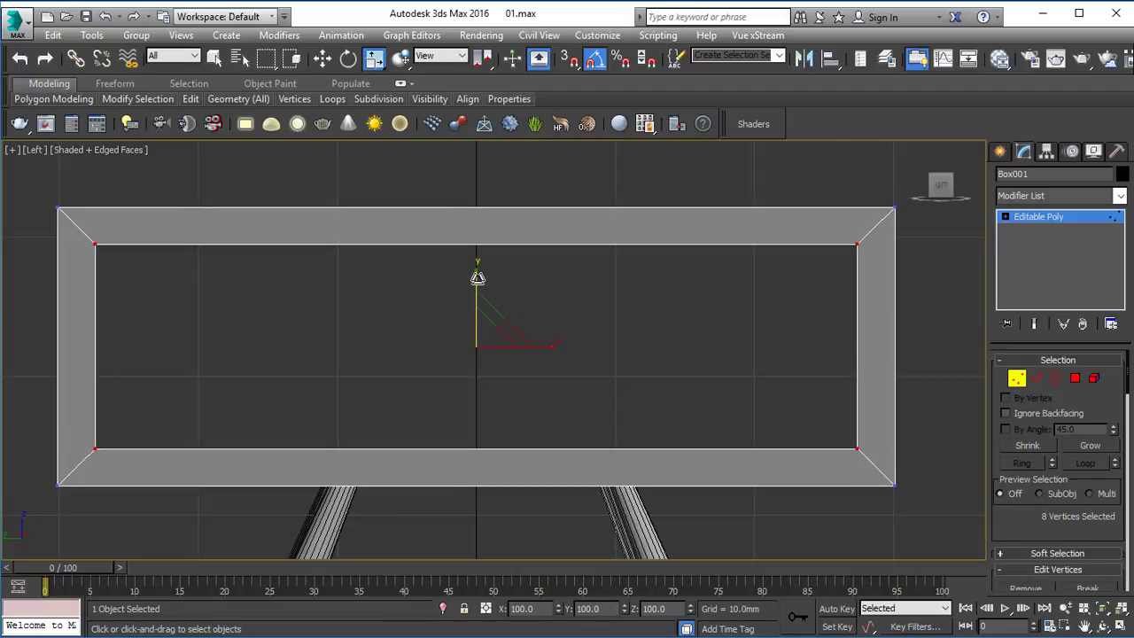
click(1017, 218)
click(723, 327)
key(p)
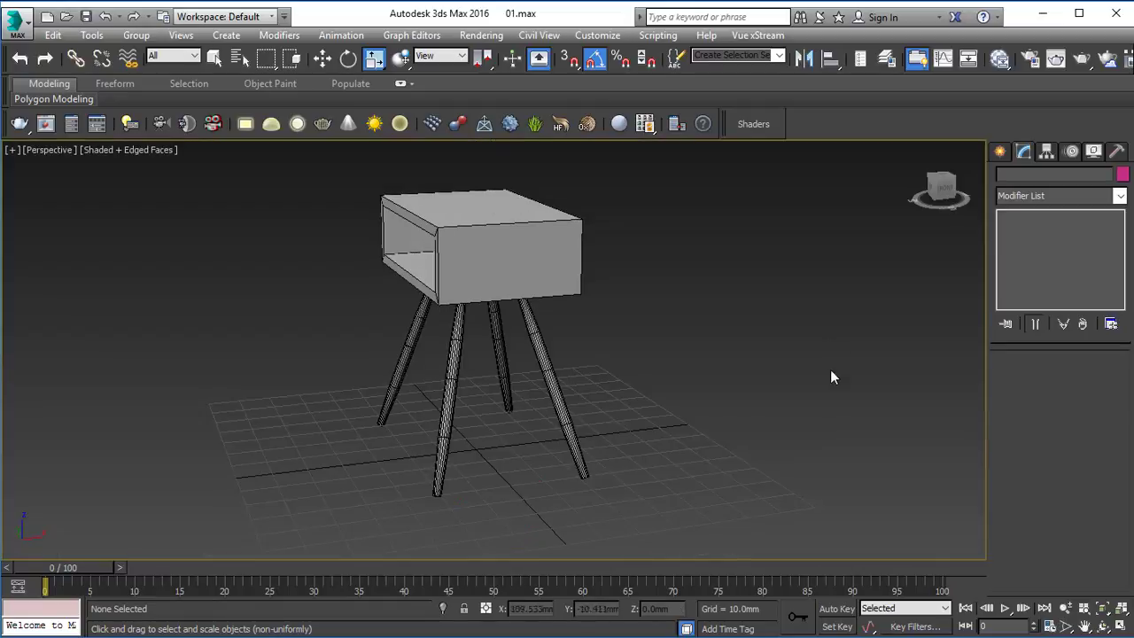
alt+middle_drag(445, 239, 600, 240)
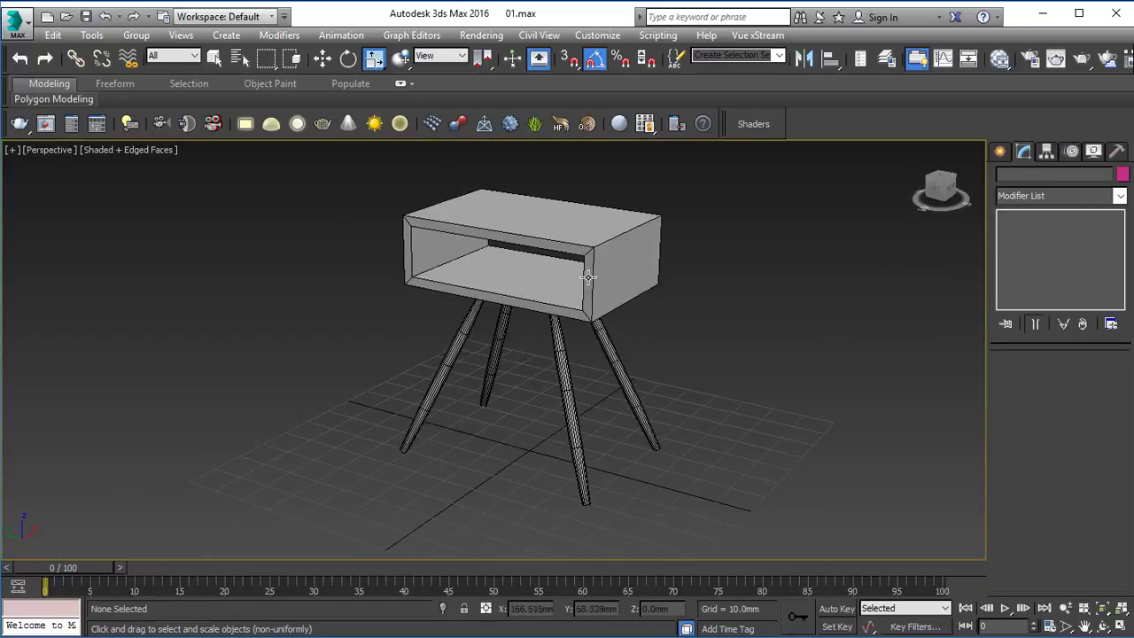
Step: Connect the four corner edges of the box's front frame with 2 segments, pinched apart close to the frame's inner and outer borders
click(582, 245)
key(q)
scroll(593, 266, up, 3)
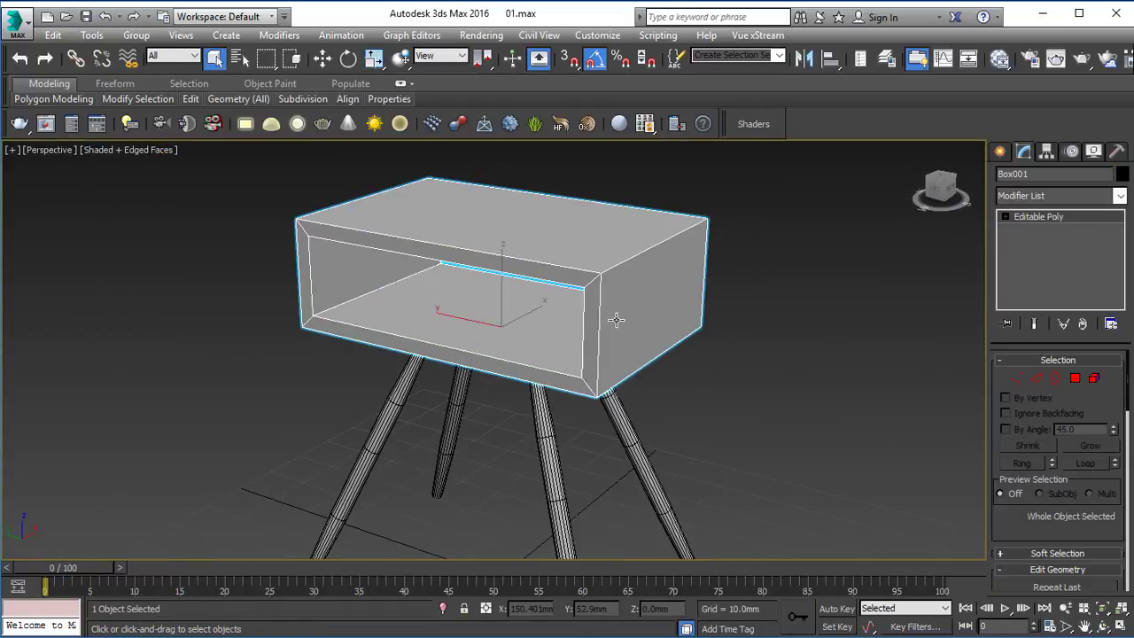
scroll(617, 319, down, 4)
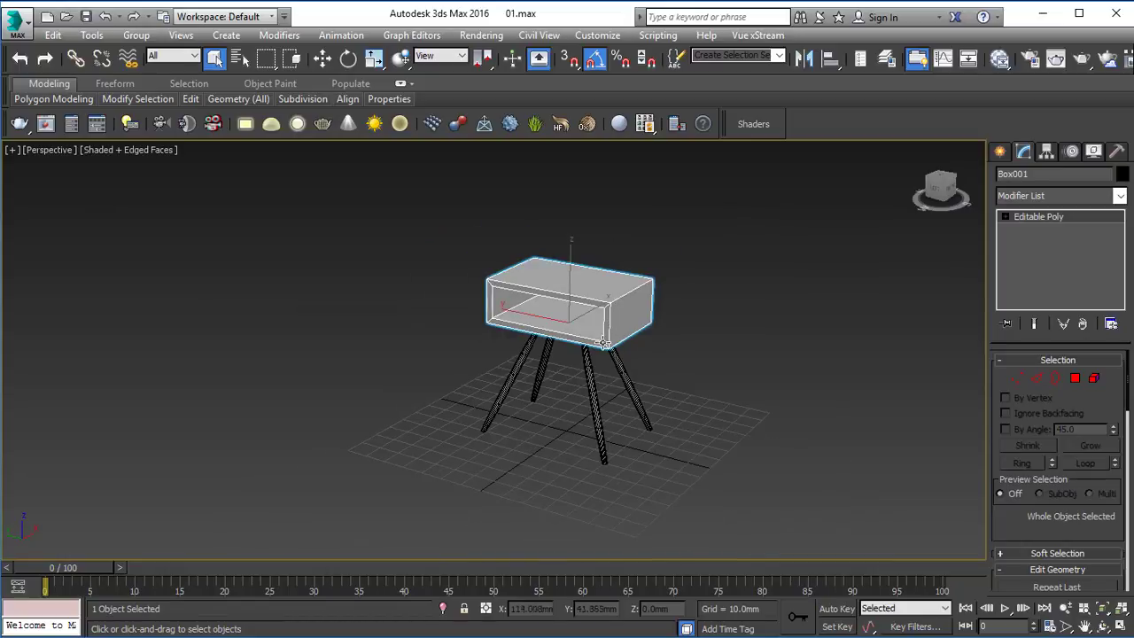
scroll(602, 343, up, 5)
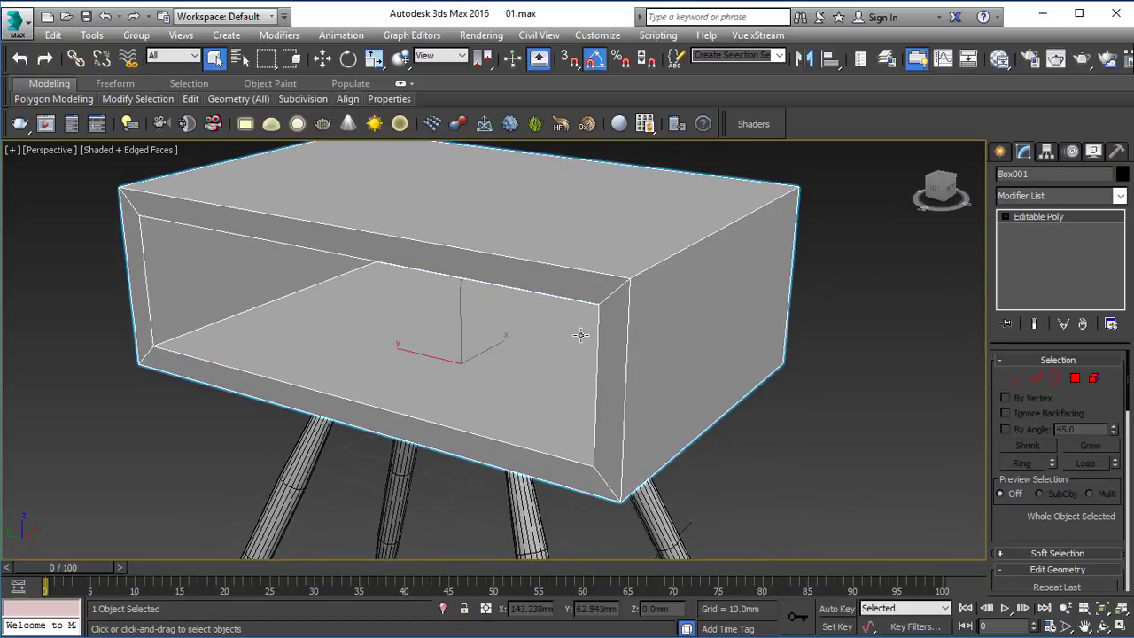
key(2)
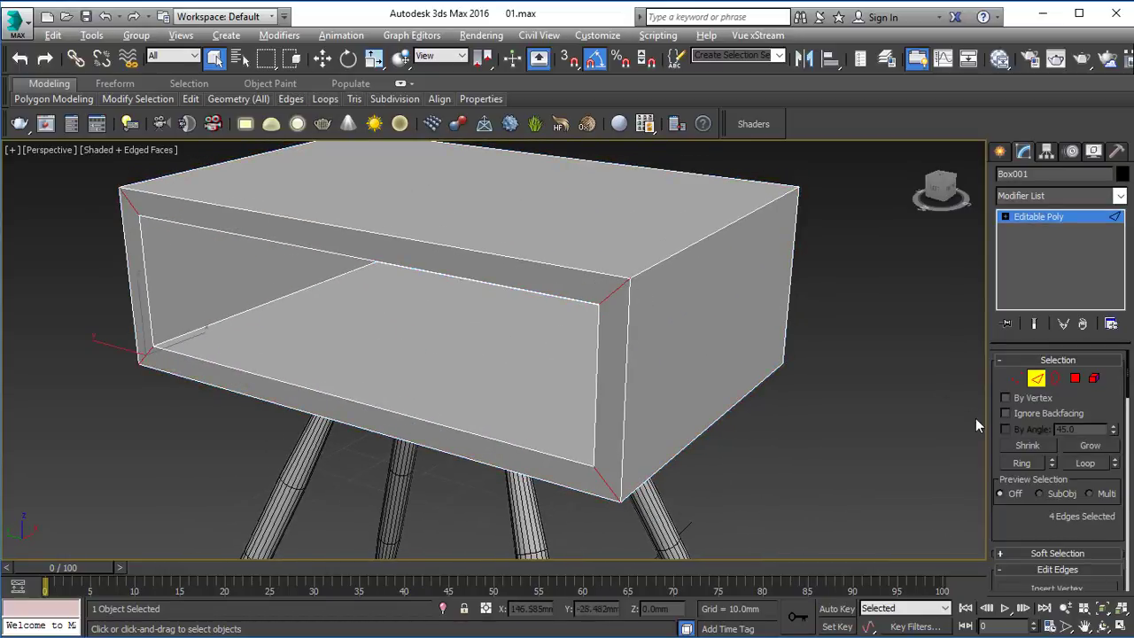
alt+middle_drag(764, 299, 549, 324)
scroll(1051, 536, down, 5)
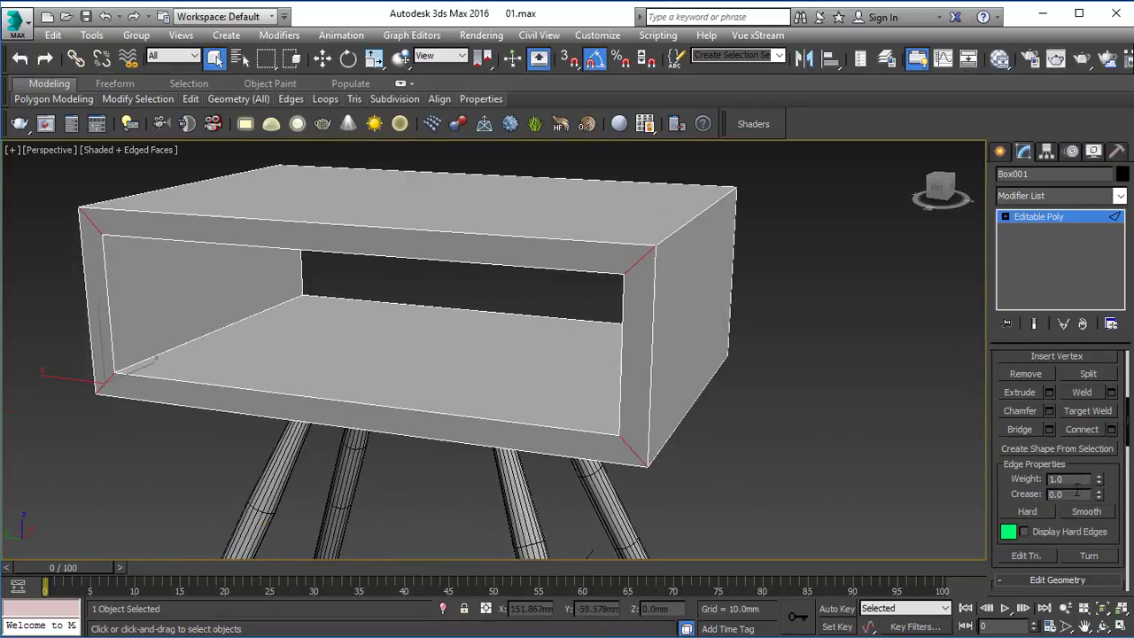
click(1111, 430)
click(506, 355)
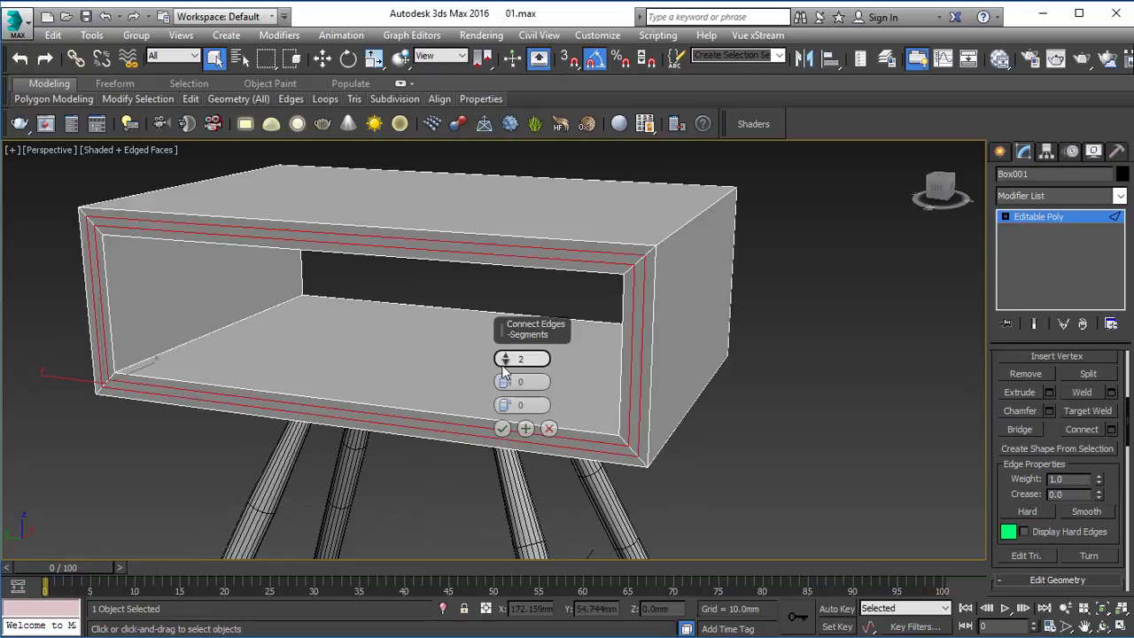
drag(506, 380, 605, 106)
click(504, 431)
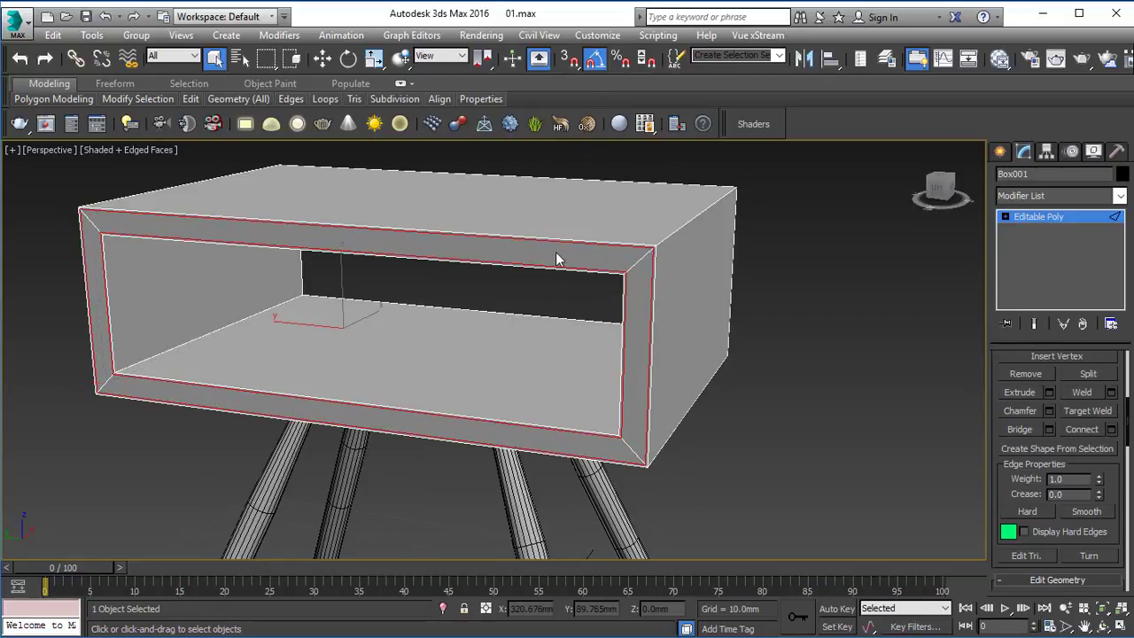
Step: Connect the box's widthwise edges with 2 segments, pinched to about 98 so the new loops sit close to both ends
alt+middle_drag(528, 254, 581, 234)
drag(425, 502, 420, 135)
alt+middle_drag(612, 296, 560, 313)
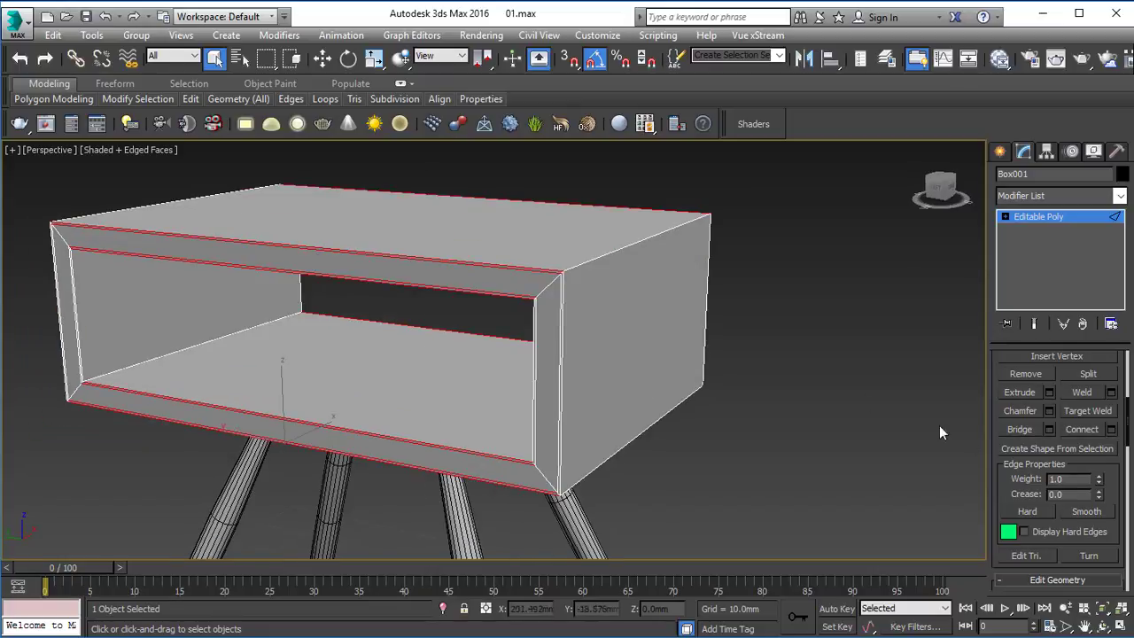
click(1111, 429)
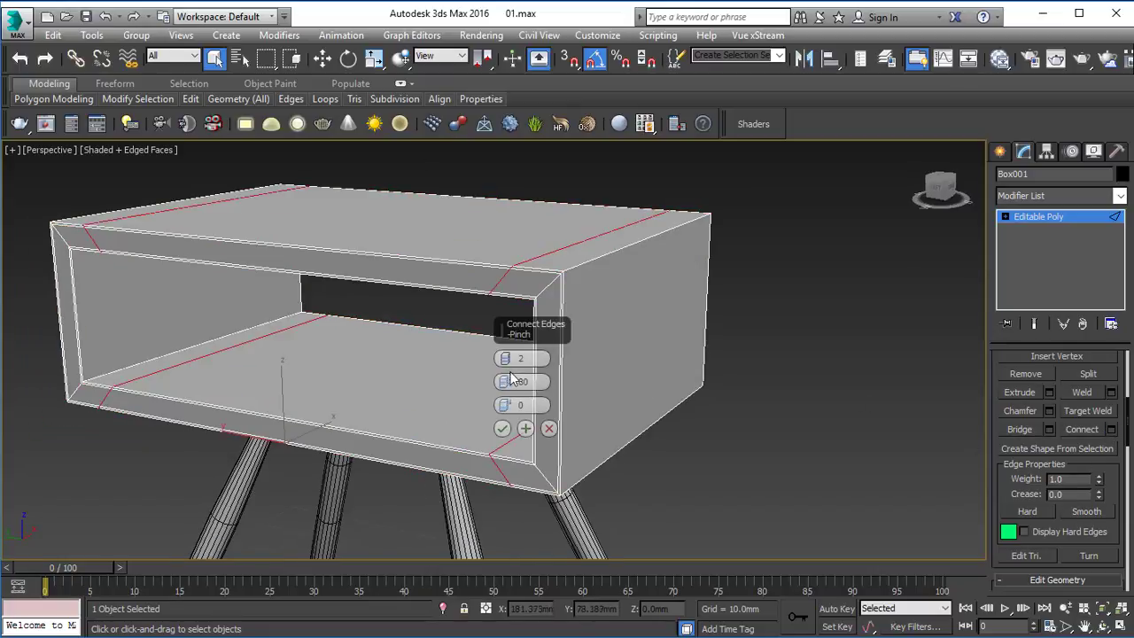
drag(512, 379, 521, 323)
click(502, 430)
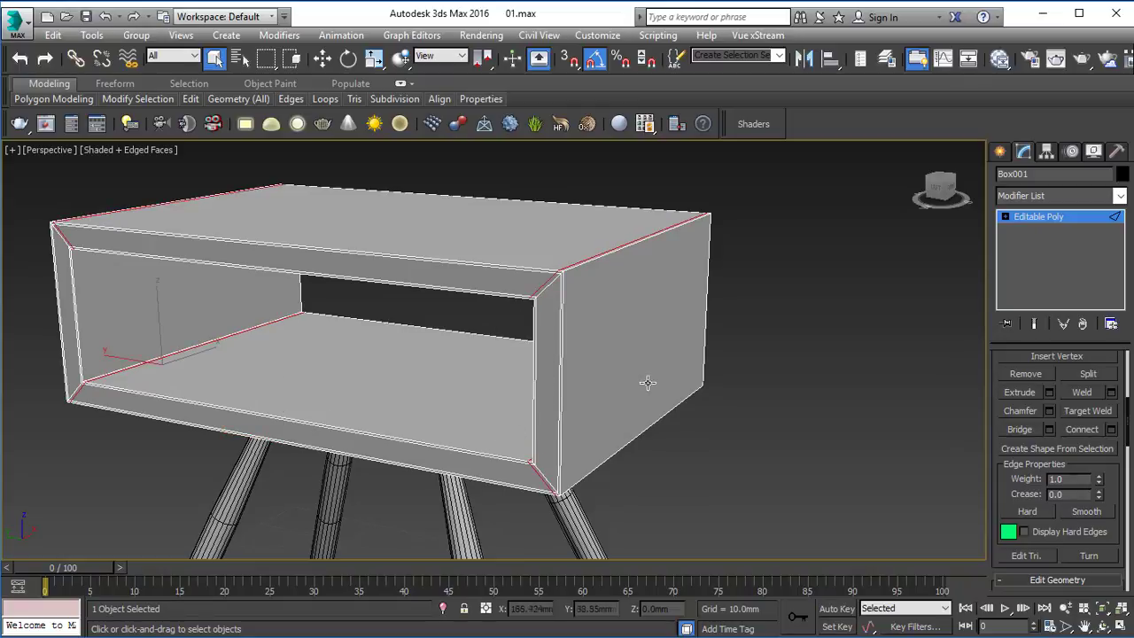
Step: Connect the box's vertical edges with 2 segments, pinched to about 92 towards the upper and lower edges
alt+middle_drag(646, 380, 576, 378)
drag(2, 328, 2, 330)
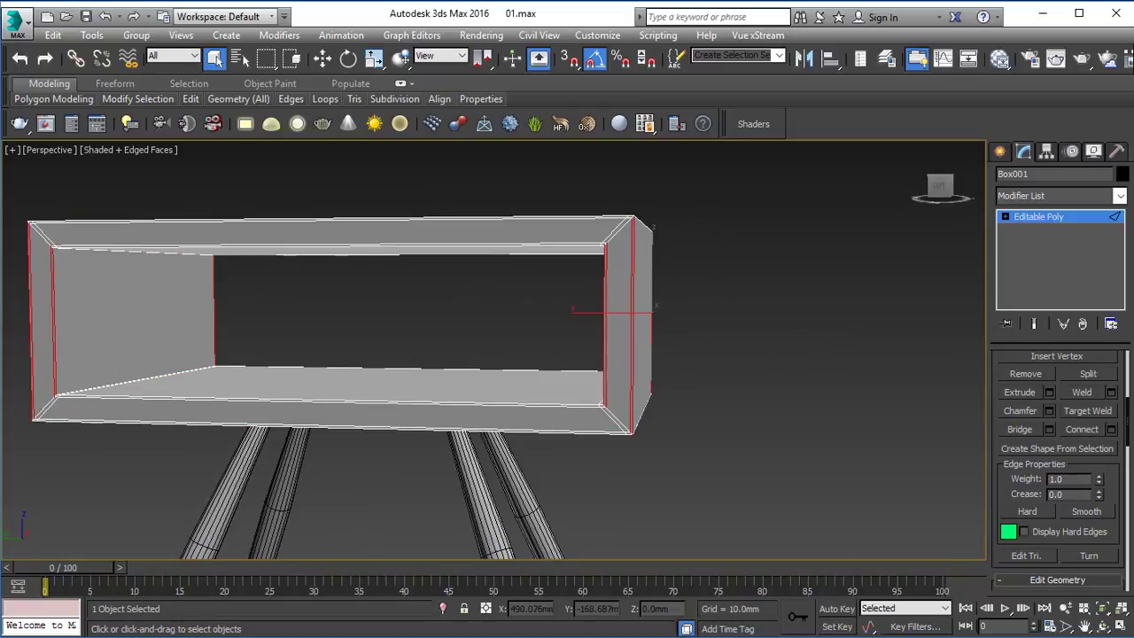
click(1111, 430)
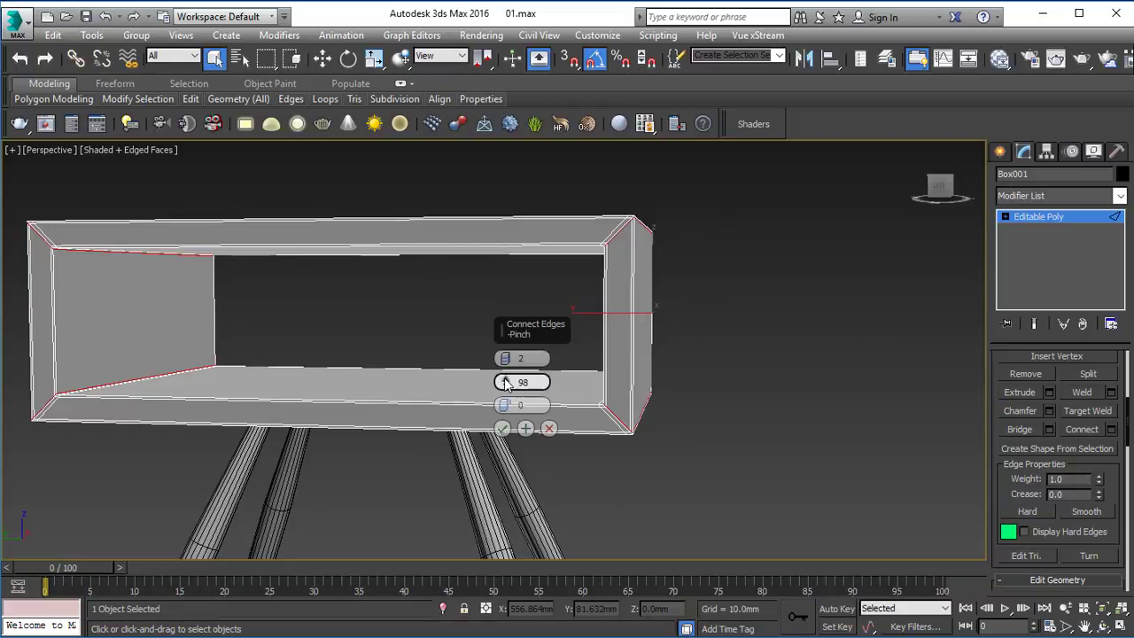
drag(508, 388, 508, 390)
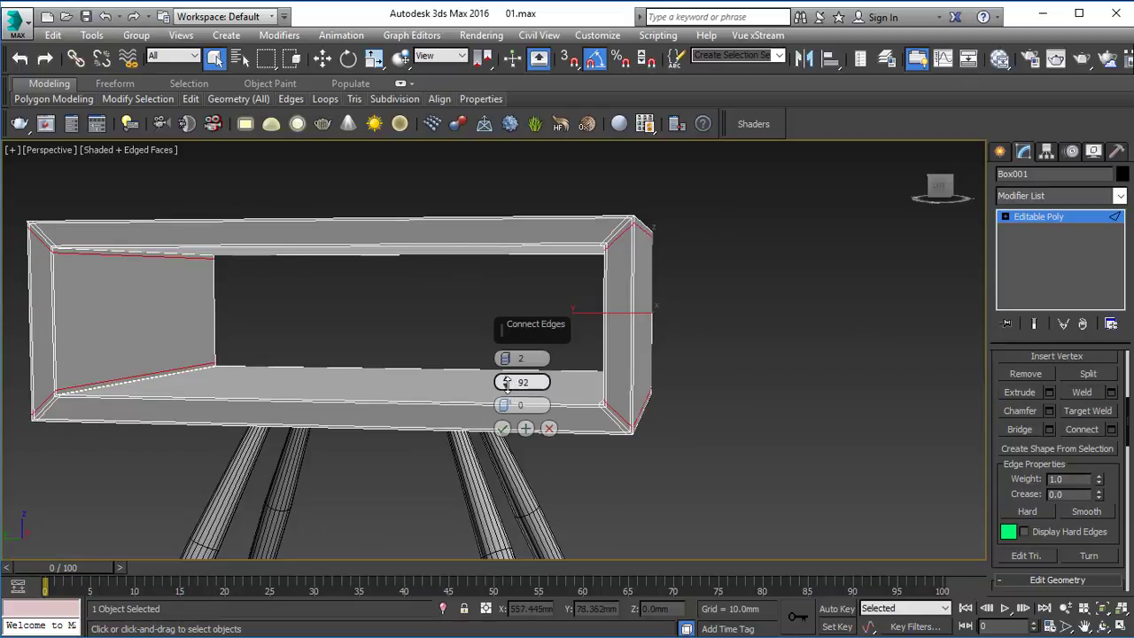
click(502, 429)
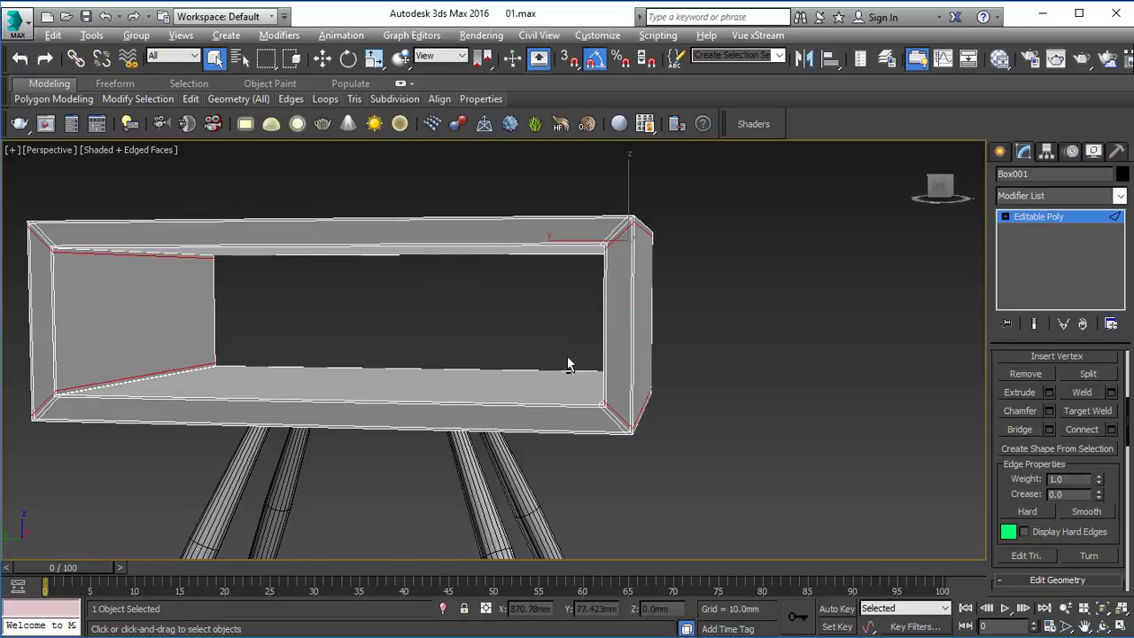
Step: Connect the box's depth edges with 2 segments, pinched to about 99 towards the front and back frames
alt+middle_drag(567, 362, 460, 373)
alt+middle_drag(450, 574, 532, 390)
click(1112, 430)
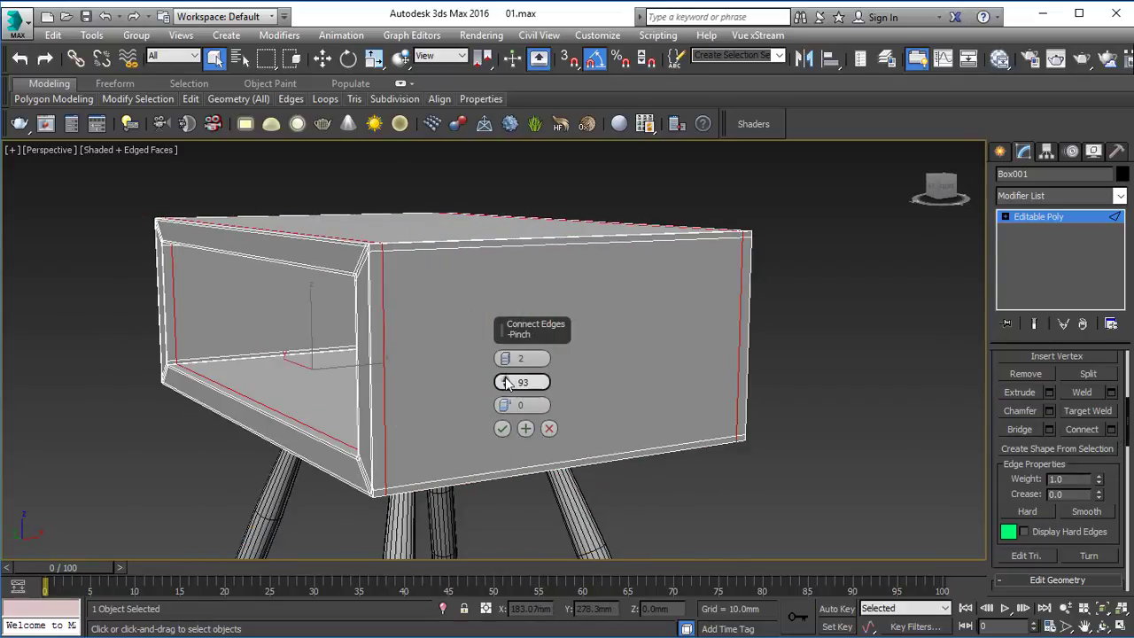
drag(508, 382, 505, 378)
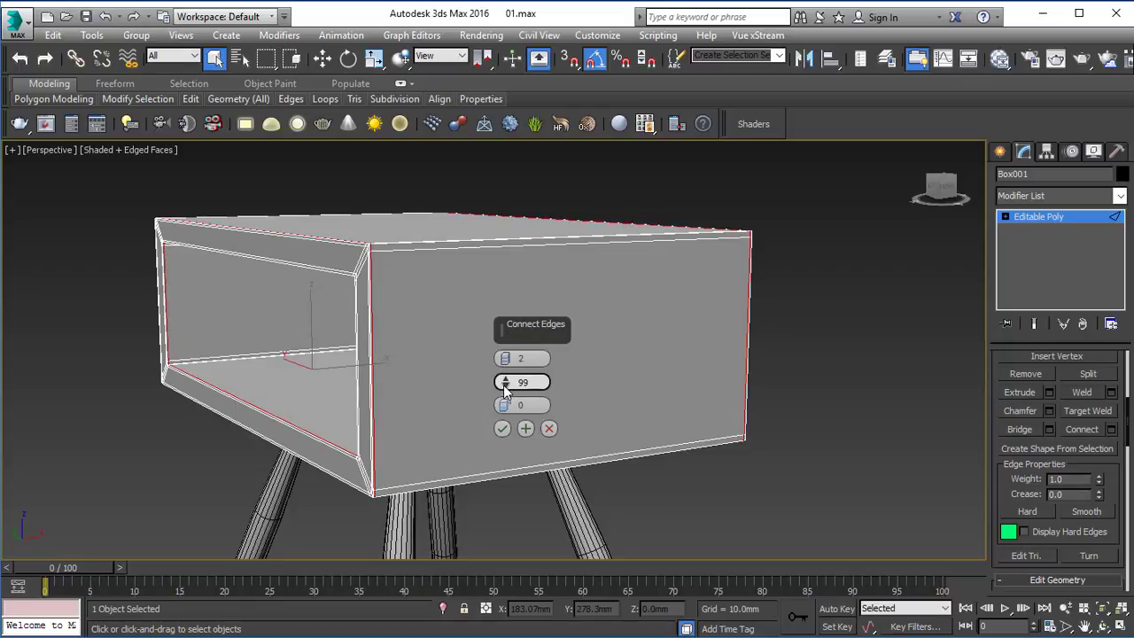
click(502, 428)
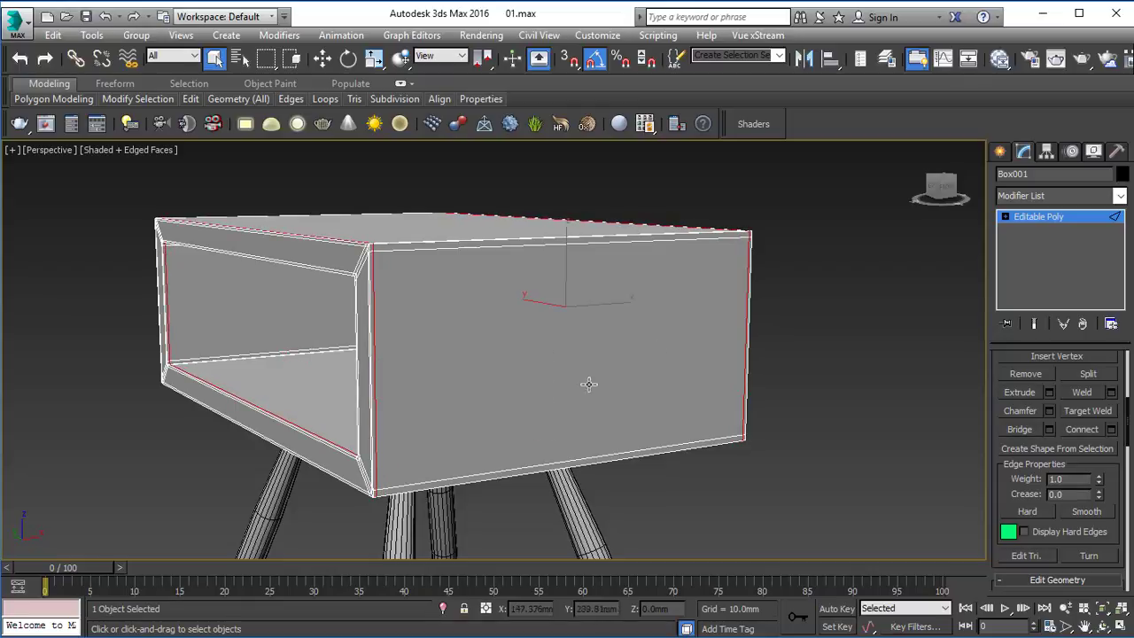
Step: Add a TurboSmooth modifier to the box with 2 iterations and Isoline Display, and check the smoothed body from the other side
click(1050, 198)
key(t)
click(1056, 446)
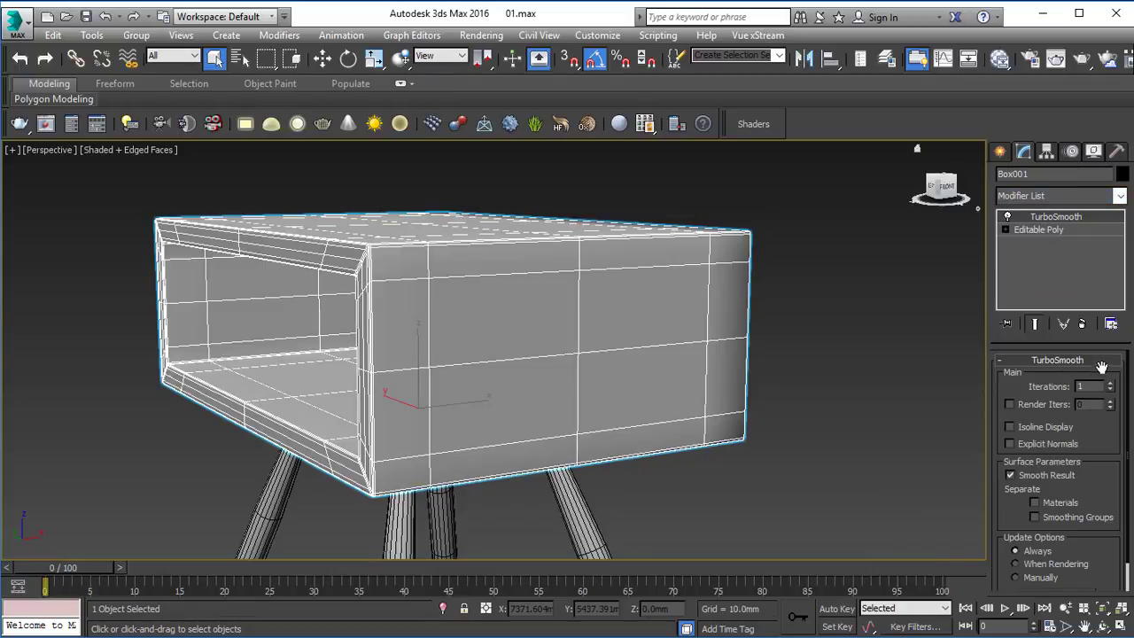
click(1111, 383)
click(1048, 428)
click(810, 335)
alt+middle_drag(806, 333, 661, 306)
click(332, 262)
alt+middle_drag(399, 270, 759, 279)
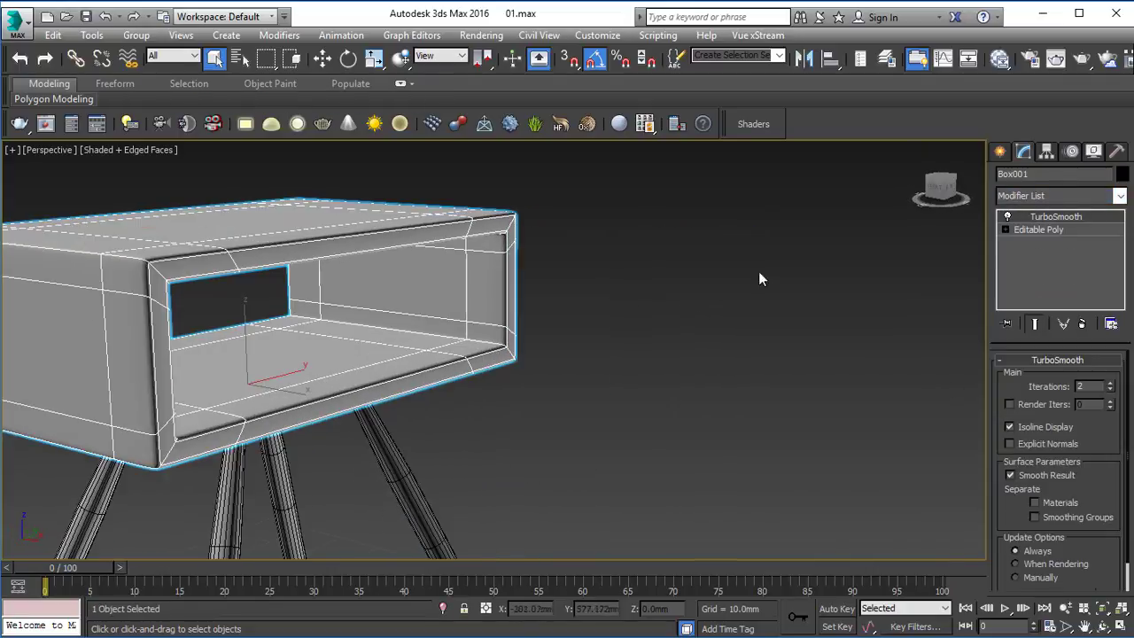
Step: Connect the corner edges of the box's rear frame with 2 segments at a pinch of about 85, beneath the TurboSmooth
click(1070, 229)
middle_drag(438, 271, 475, 276)
key(2)
click(198, 272)
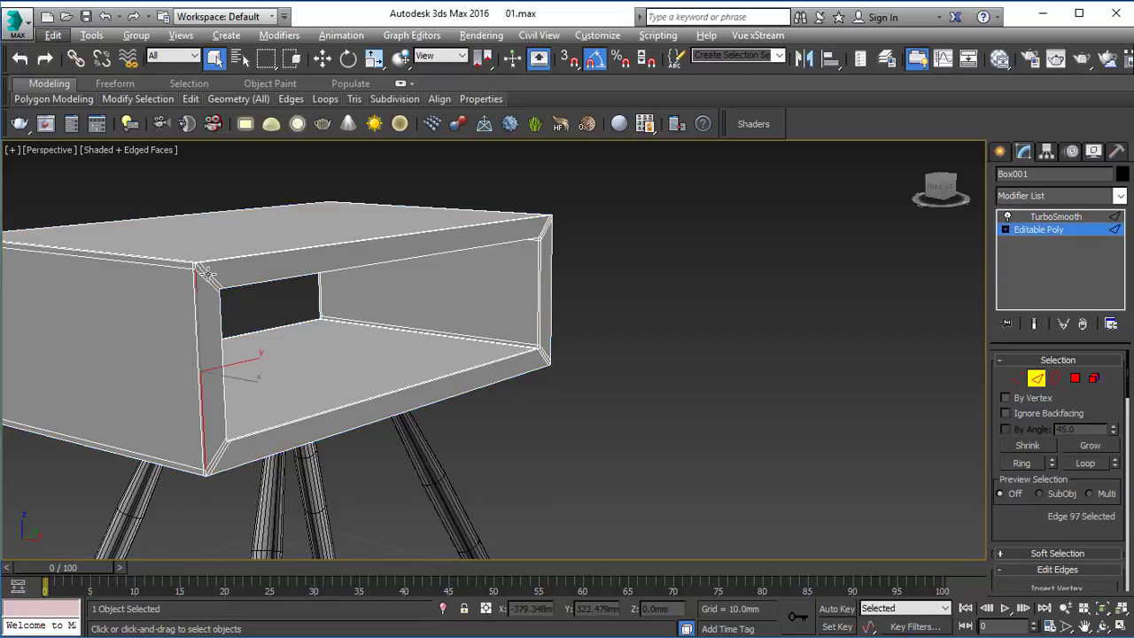
click(208, 274)
key(alt+r)
scroll(1080, 518, down, 4)
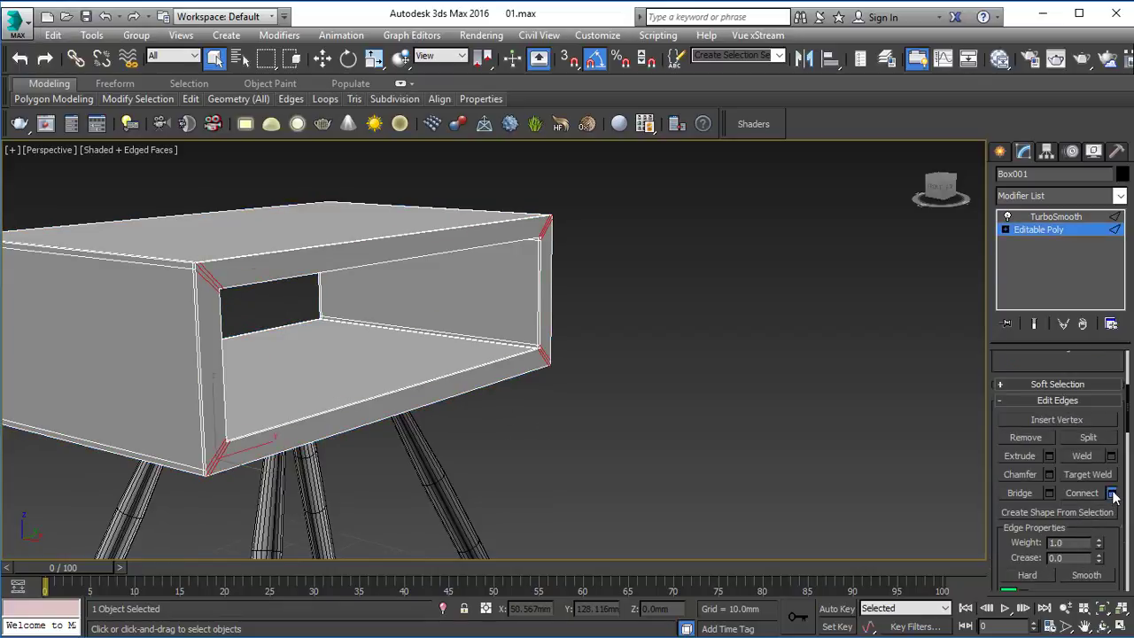
click(1112, 494)
scroll(164, 299, down, 4)
scroll(172, 291, up, 7)
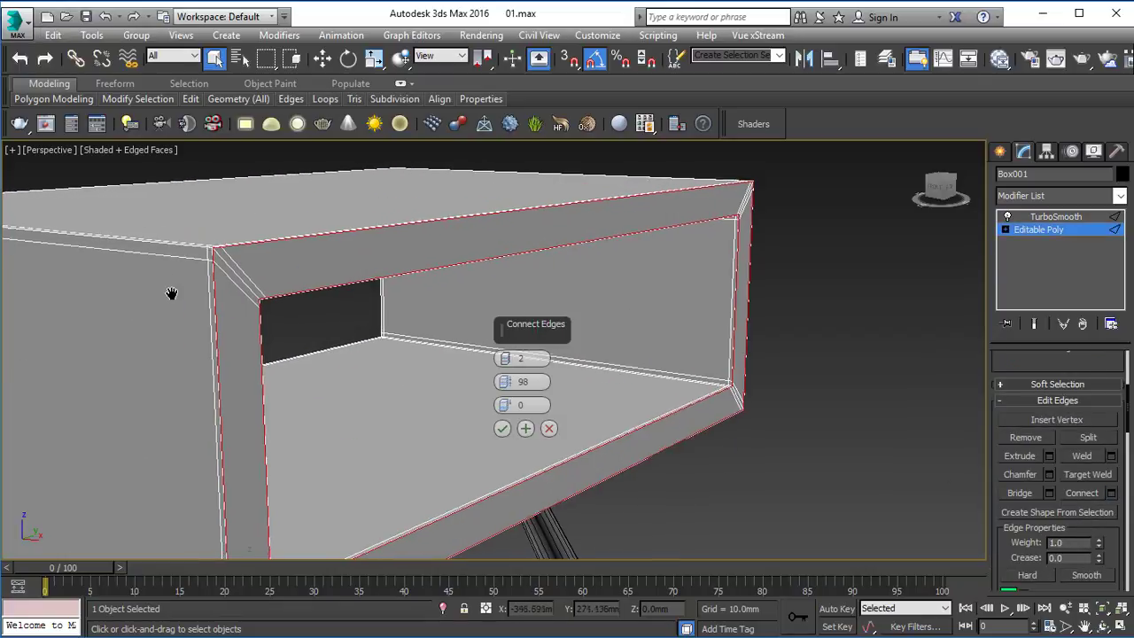
drag(512, 382, 512, 422)
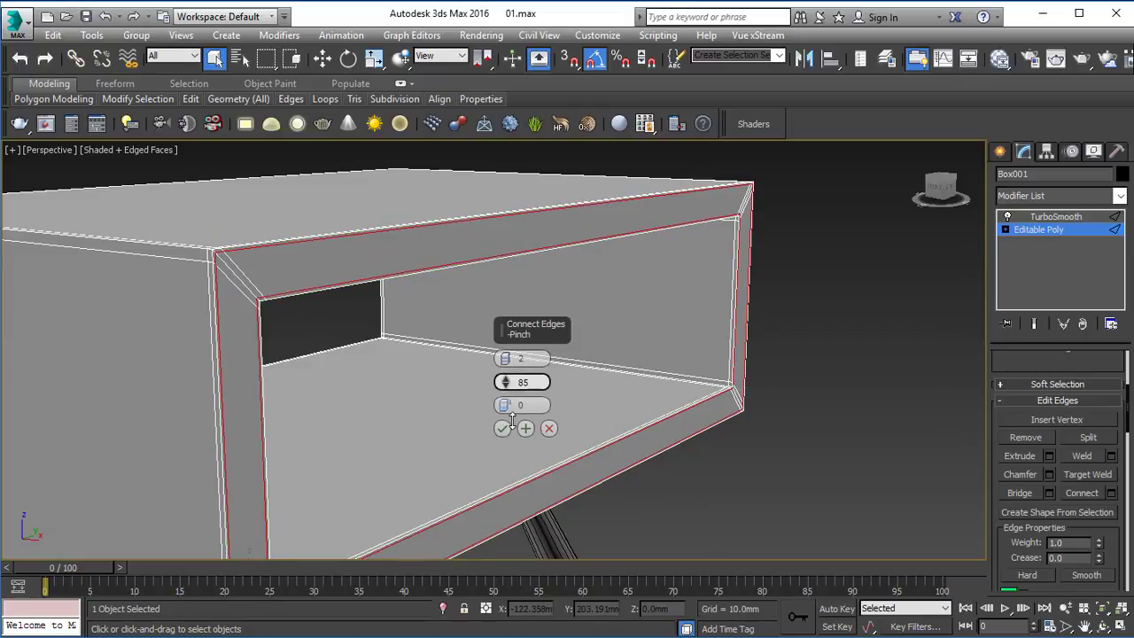
click(503, 428)
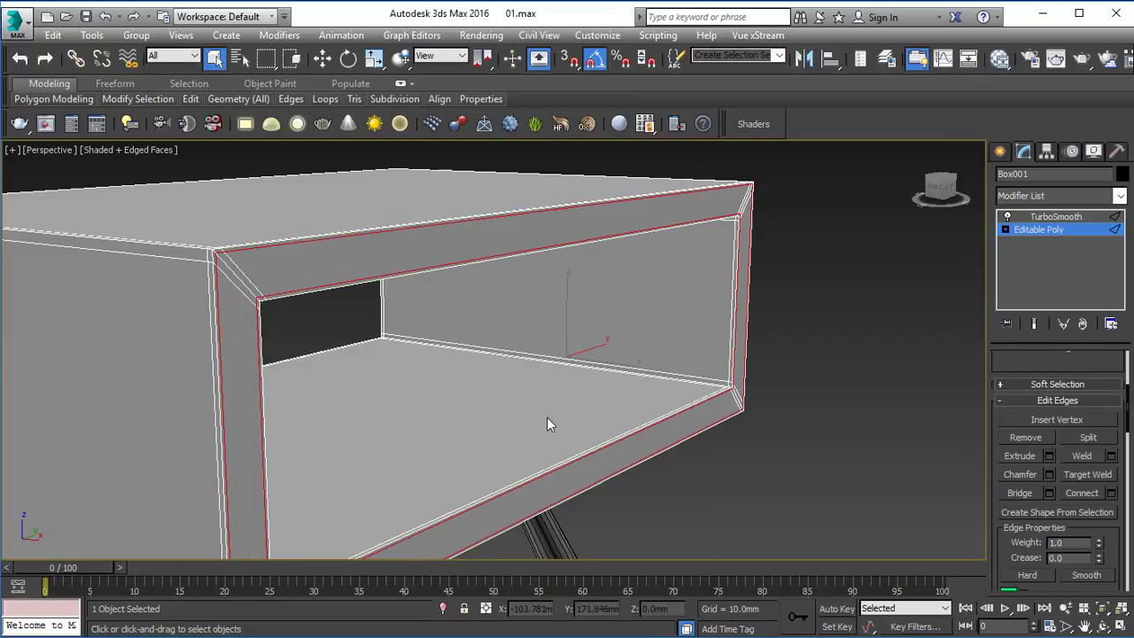
Step: Return to the box's TurboSmooth level, clear the selection and inspect the smoothed table from several angles
click(1058, 219)
click(1064, 231)
click(1064, 228)
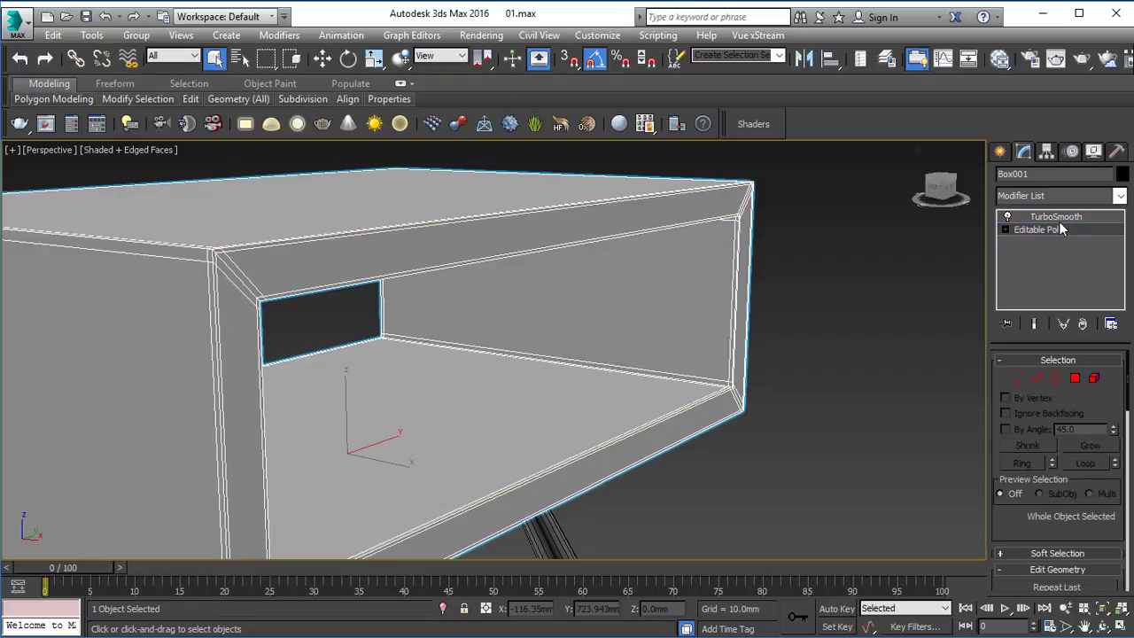
click(1058, 218)
click(824, 328)
scroll(818, 330, down, 5)
alt+middle_drag(819, 331, 691, 313)
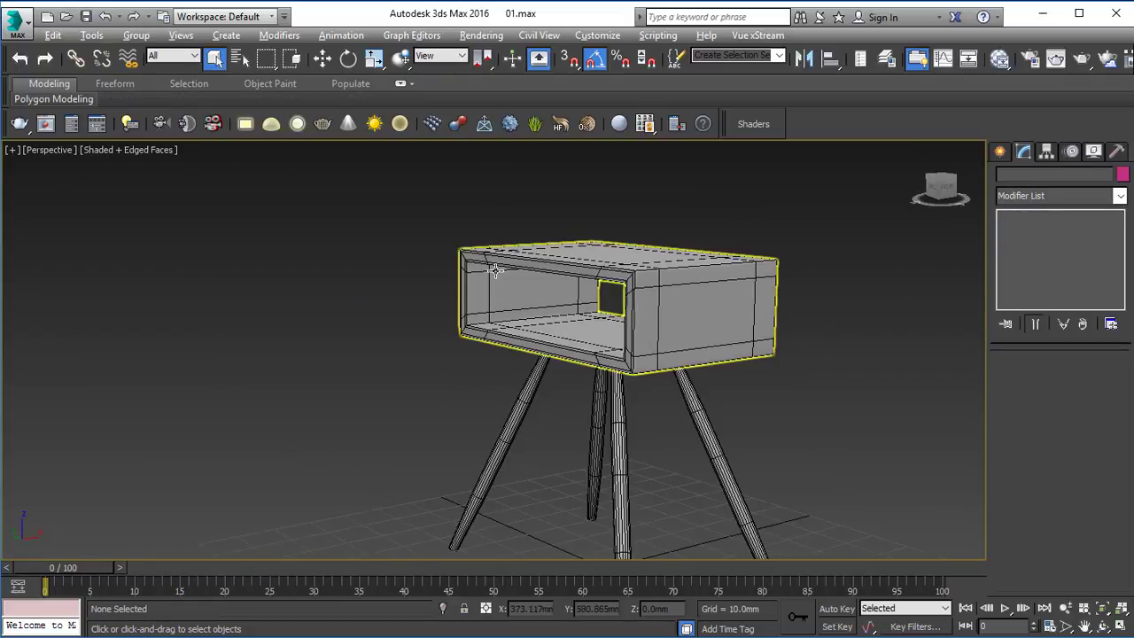
alt+middle_drag(496, 271, 554, 296)
scroll(585, 390, up, 3)
middle_drag(592, 410, 566, 346)
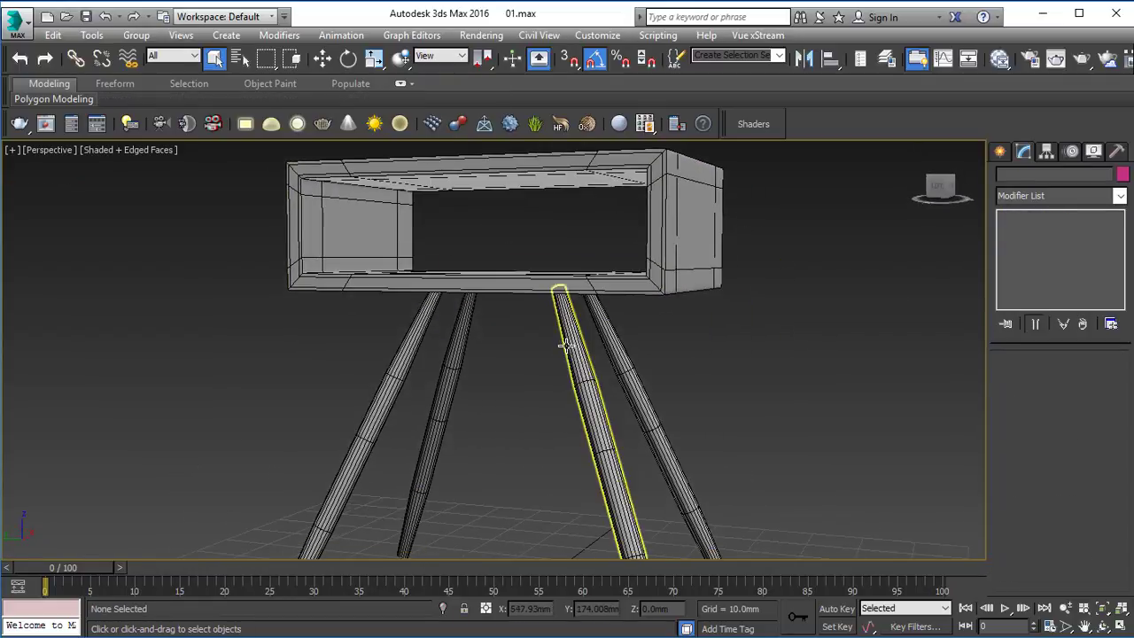
Step: Isolate the table leg Cylinder001 in the Perspective view
click(566, 345)
key(alt+w)
key(alt+w)
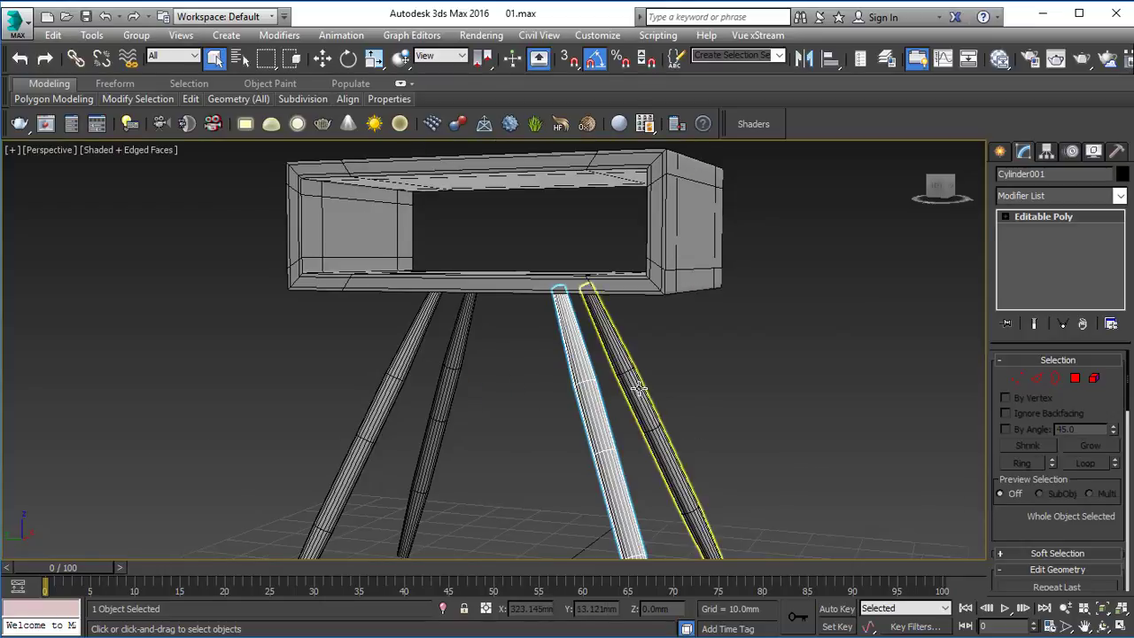
key(alt+q)
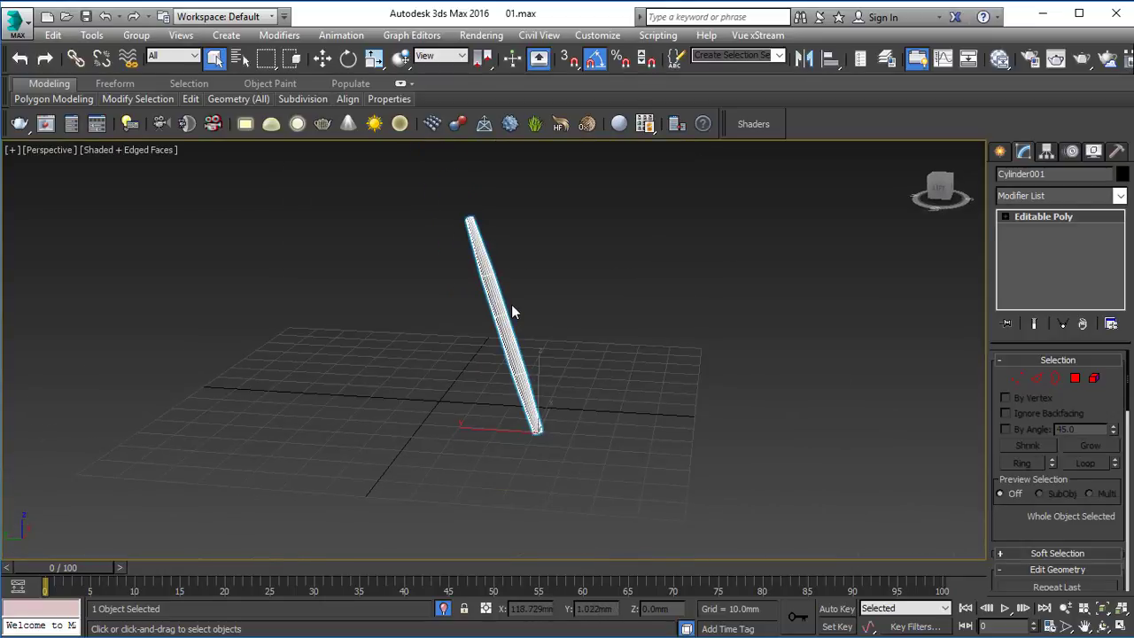
alt+middle_drag(512, 283, 509, 294)
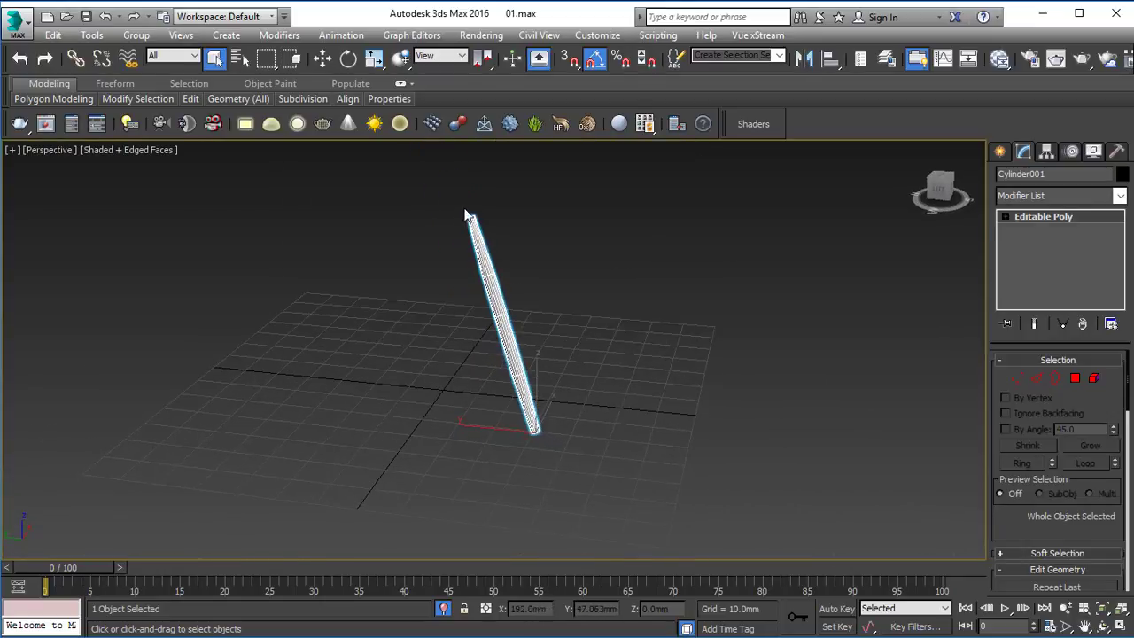
Step: Insert an edge loop around the leg just below its upper end with Swift Loop
scroll(470, 216, up, 5)
alt+middle_drag(474, 213, 440, 313)
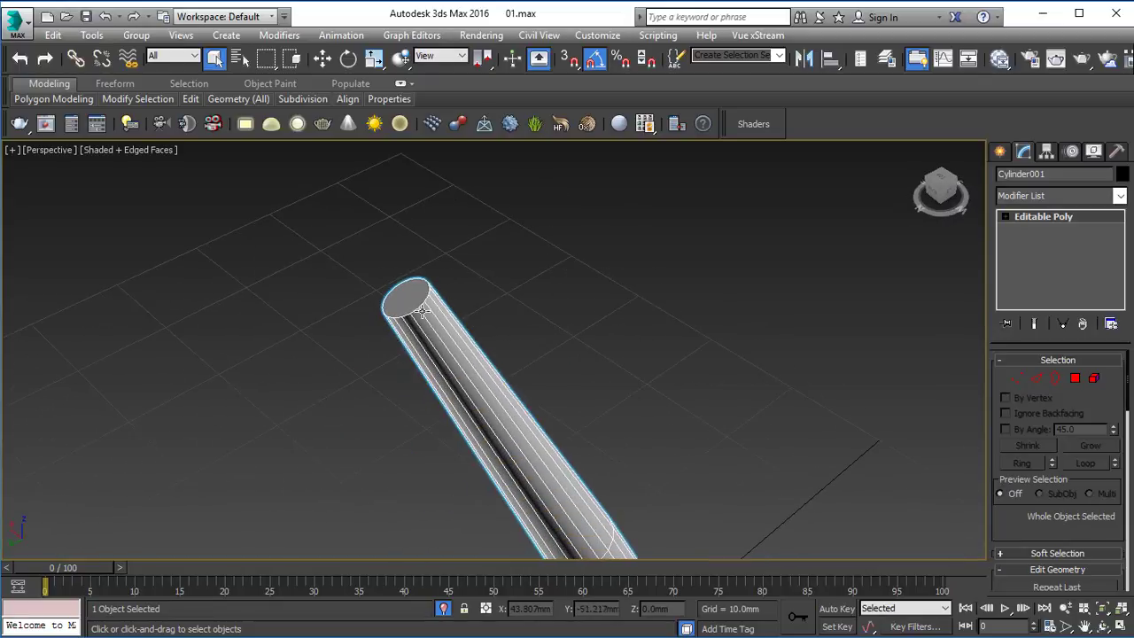
scroll(404, 282, up, 3)
click(191, 99)
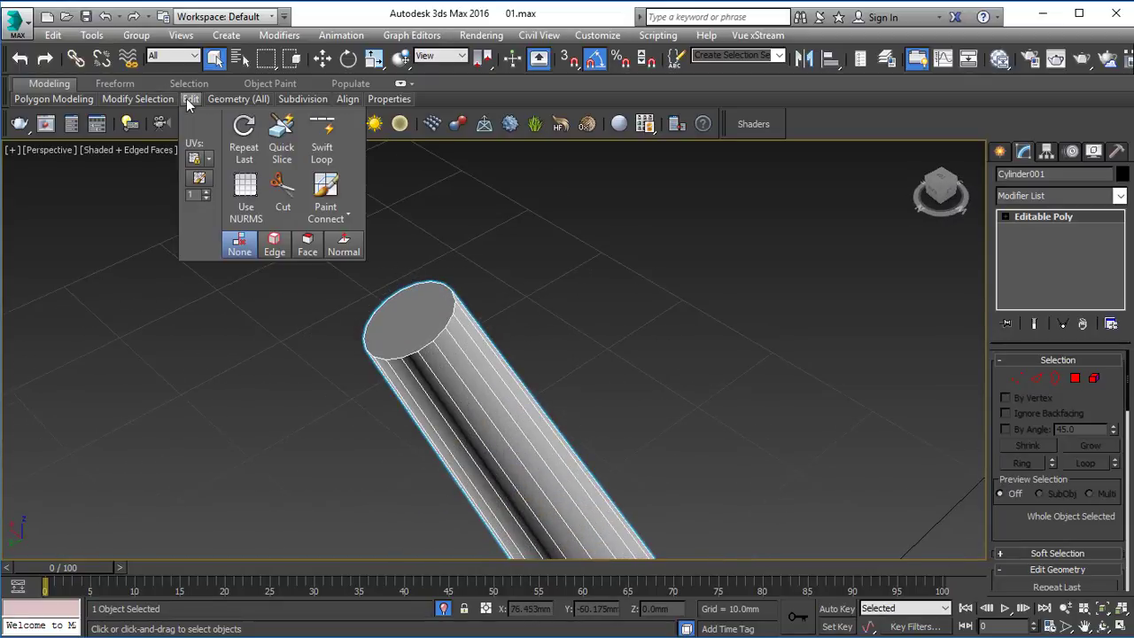
click(321, 140)
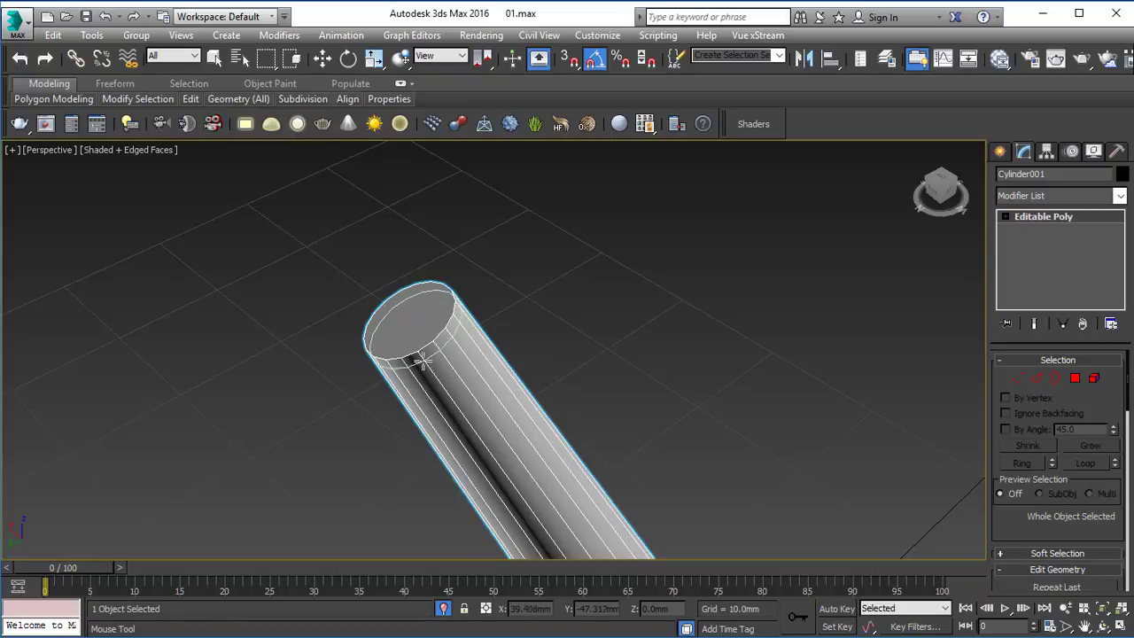
click(424, 359)
right_click(431, 352)
Step: Inset the leg's upper cap polygon slightly to form a narrow rim, and leave polygon editing
key(4)
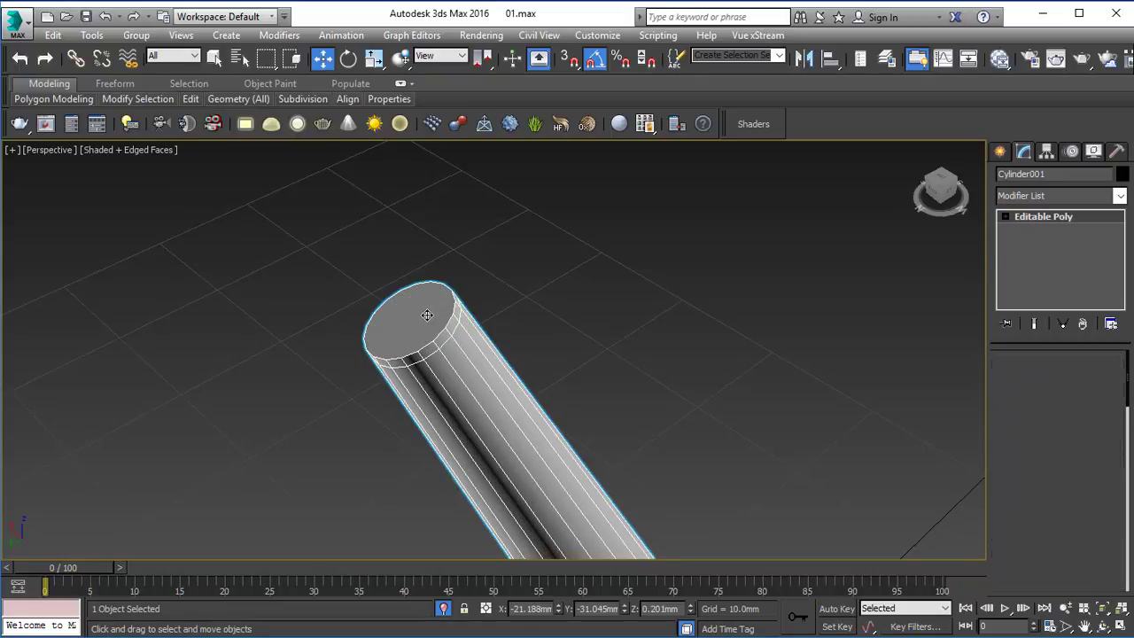
click(429, 314)
drag(1127, 517, 1126, 529)
scroll(1105, 464, down, 3)
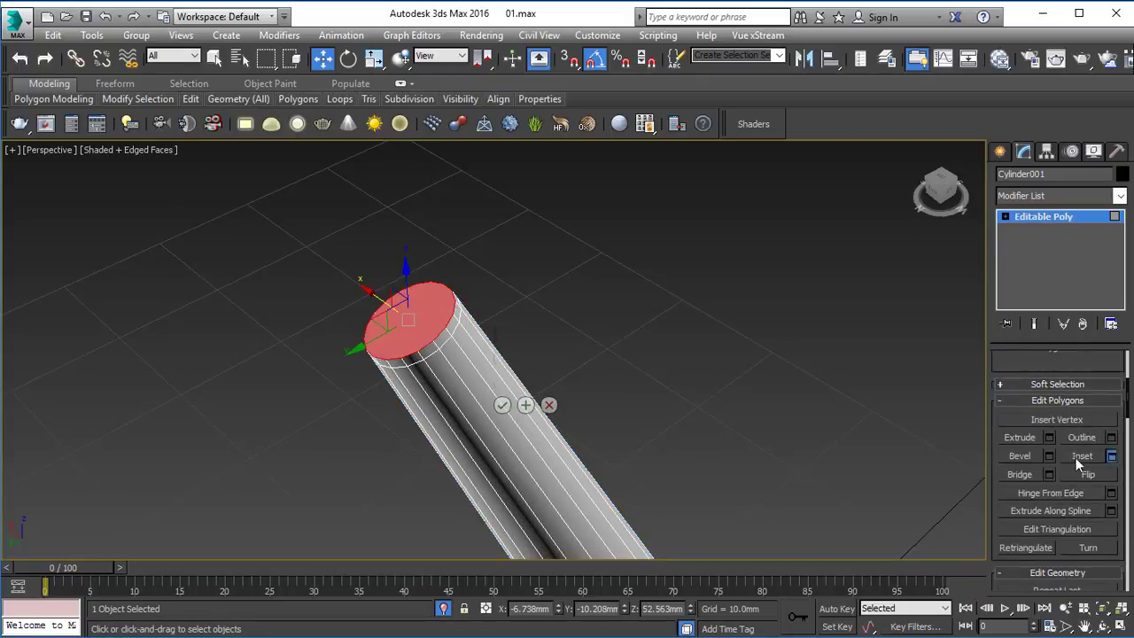
drag(507, 380, 507, 379)
click(502, 406)
click(1025, 221)
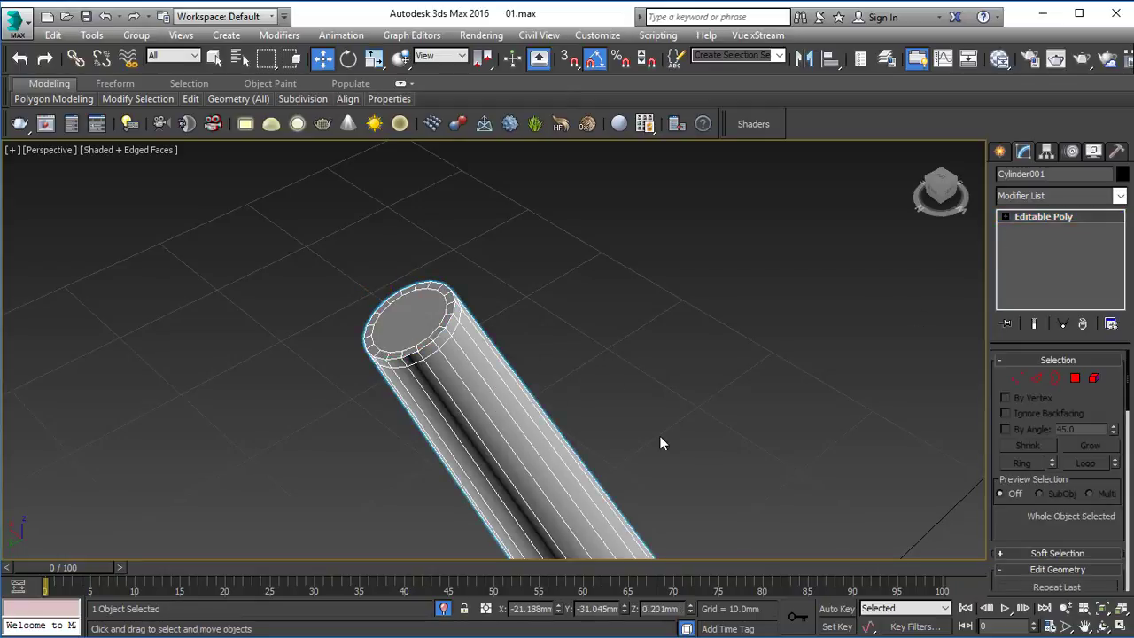
Step: Insert an edge loop around the leg just above its lower end with Swift Loop
scroll(666, 469, down, 6)
alt+middle_drag(674, 508, 520, 408)
scroll(558, 472, up, 4)
scroll(558, 479, up, 4)
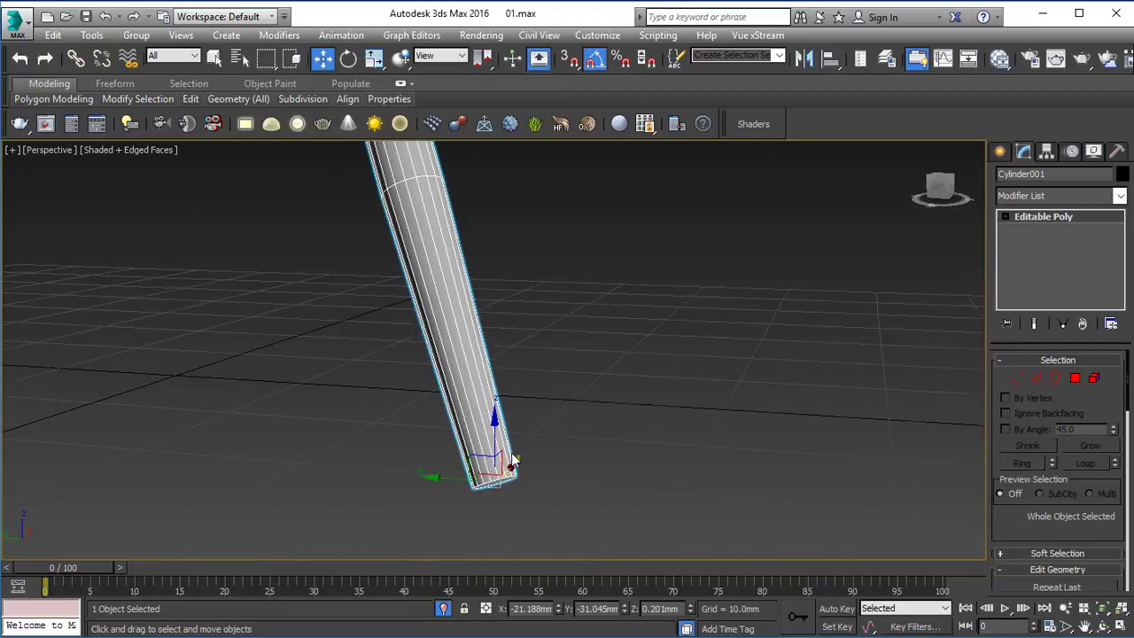
mouse_move(193, 101)
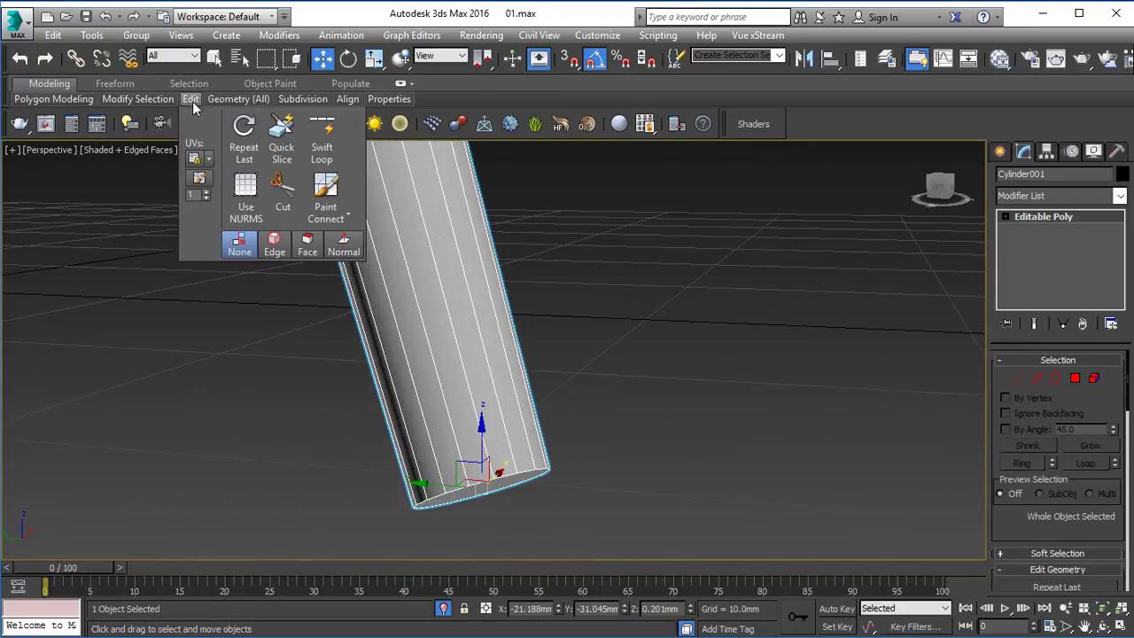
click(324, 140)
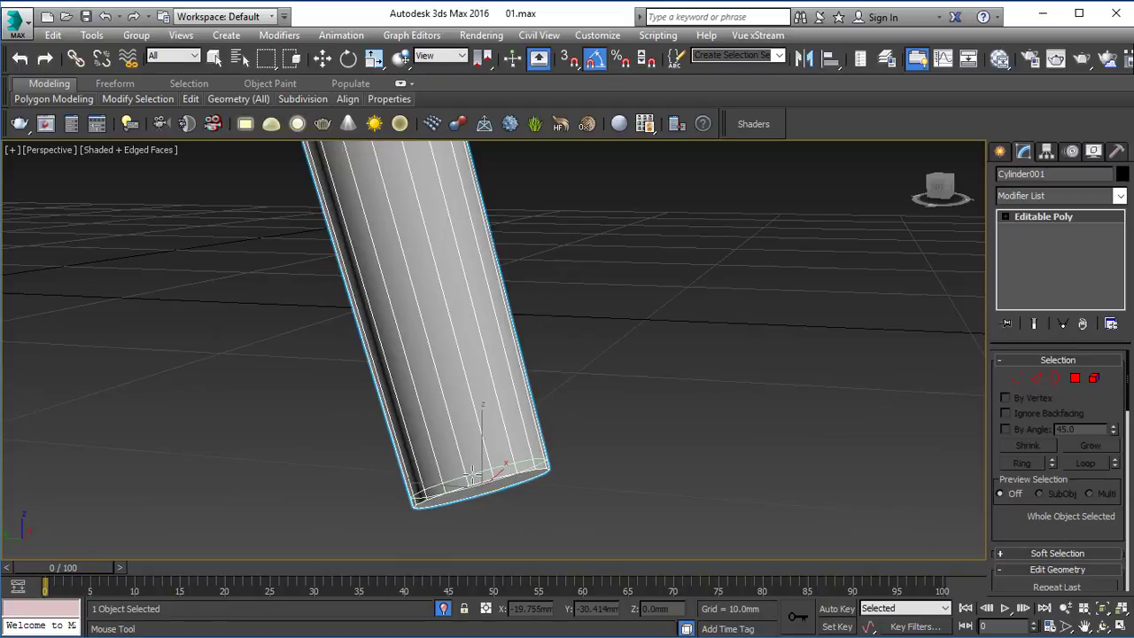
click(472, 476)
right_click(567, 501)
Step: Inset the leg's lower cap polygon by the same amount as the upper cap
alt+middle_drag(570, 503, 549, 478)
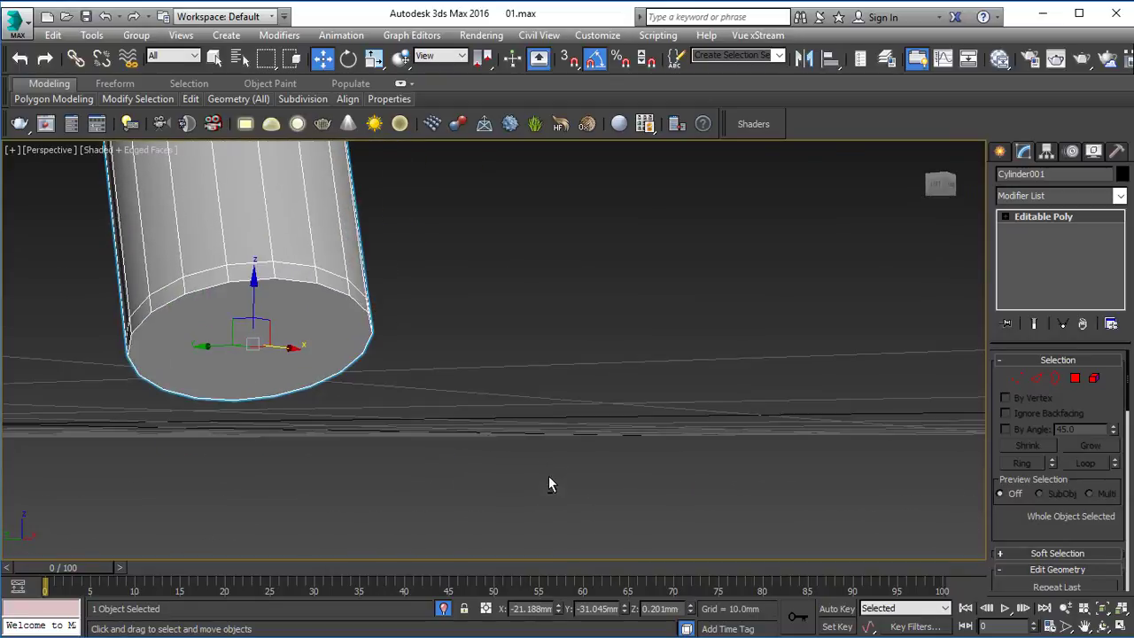
key(4)
click(326, 337)
scroll(1039, 465, down, 3)
scroll(1039, 465, down, 2)
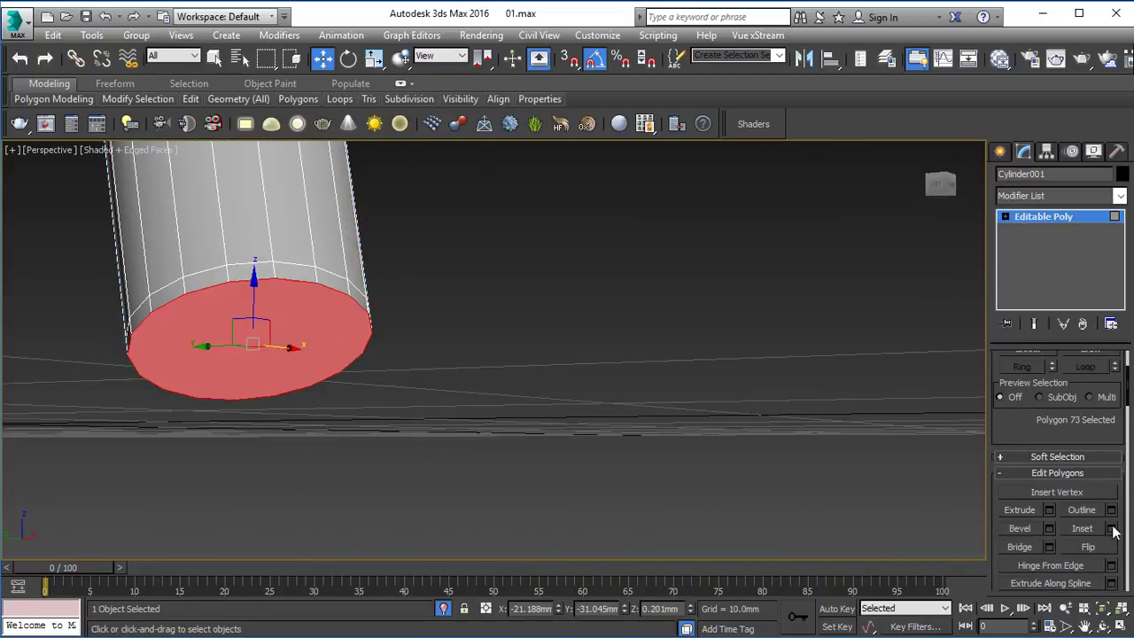
click(1112, 528)
click(502, 405)
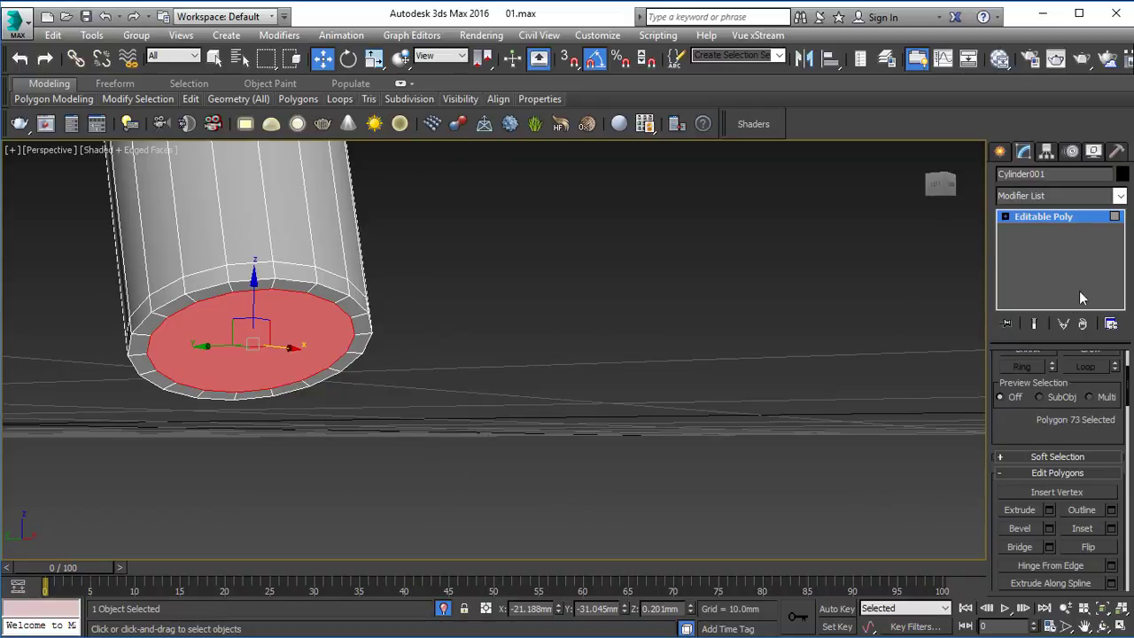
Step: Leave polygon editing on the leg and clear the object selection
click(1064, 220)
click(527, 342)
scroll(526, 342, down, 8)
alt+middle_drag(509, 343, 551, 382)
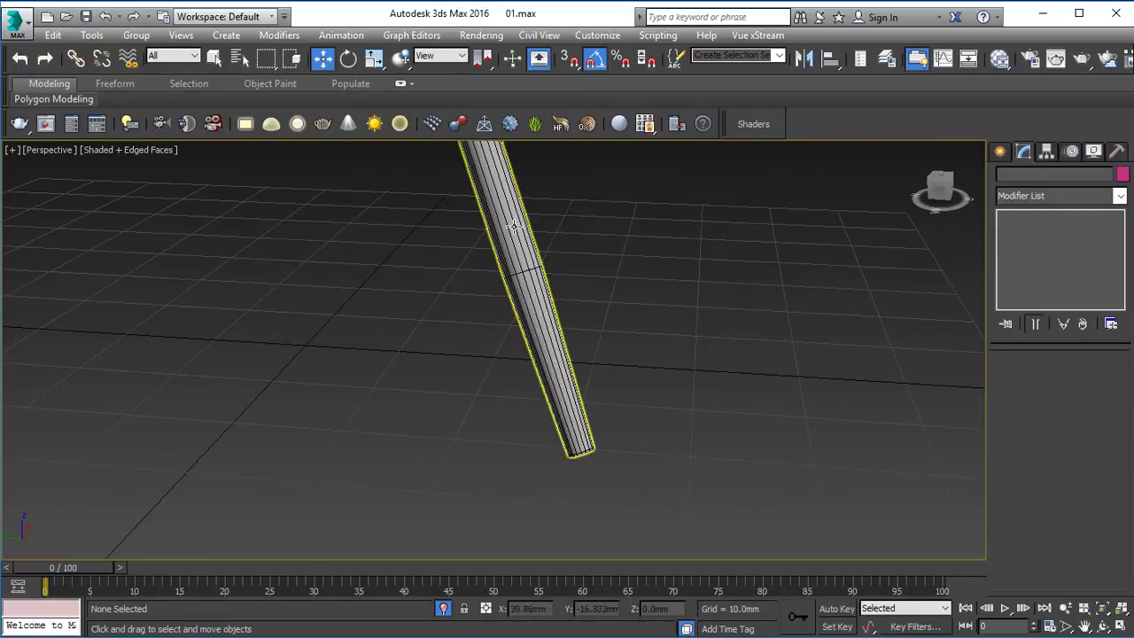
Step: Apply a TurboSmooth modifier to the isolated leg with 2 iterations and Isoline Display enabled, and deselect the leg
click(551, 365)
key(q)
scroll(776, 295, down, 5)
scroll(779, 295, up, 3)
middle_drag(773, 297, 718, 332)
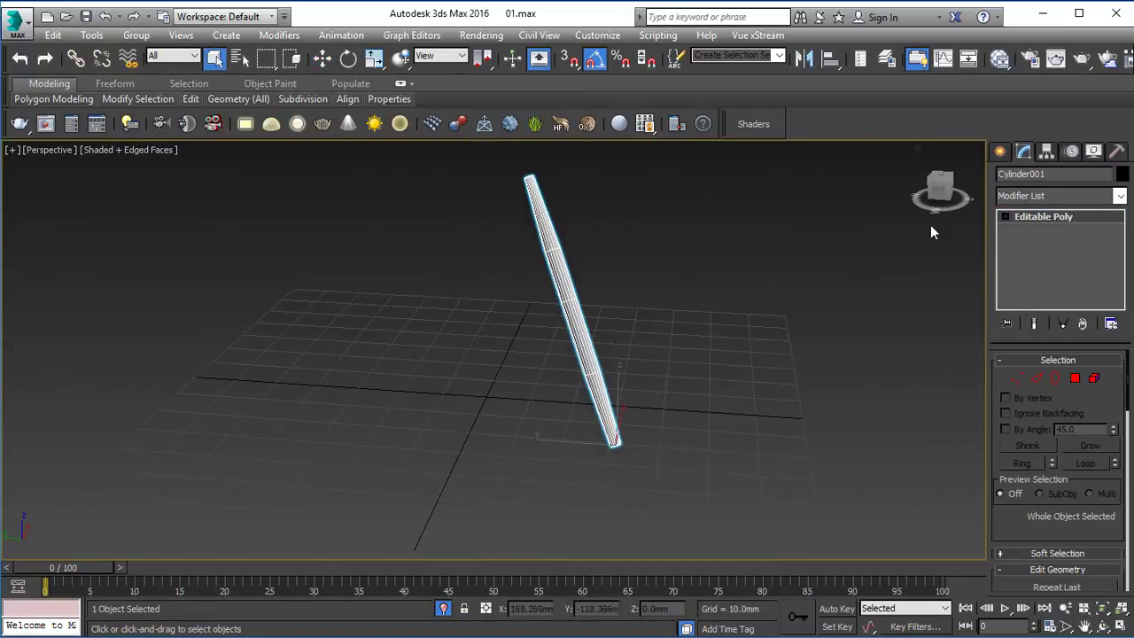
click(1059, 196)
key(t)
click(1035, 445)
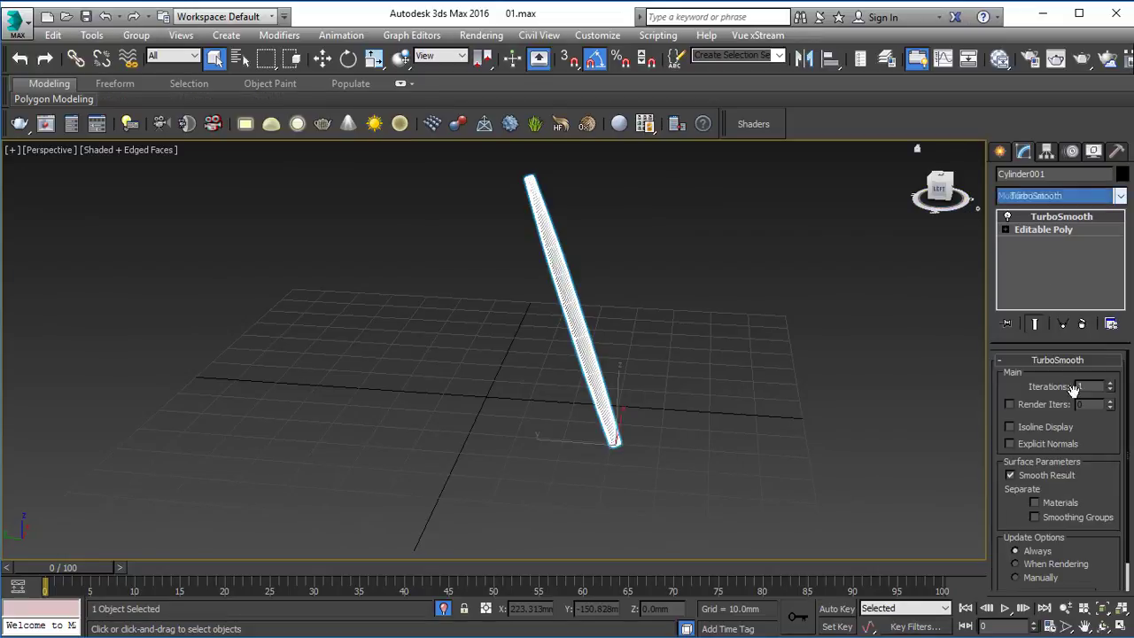
click(1110, 382)
click(633, 458)
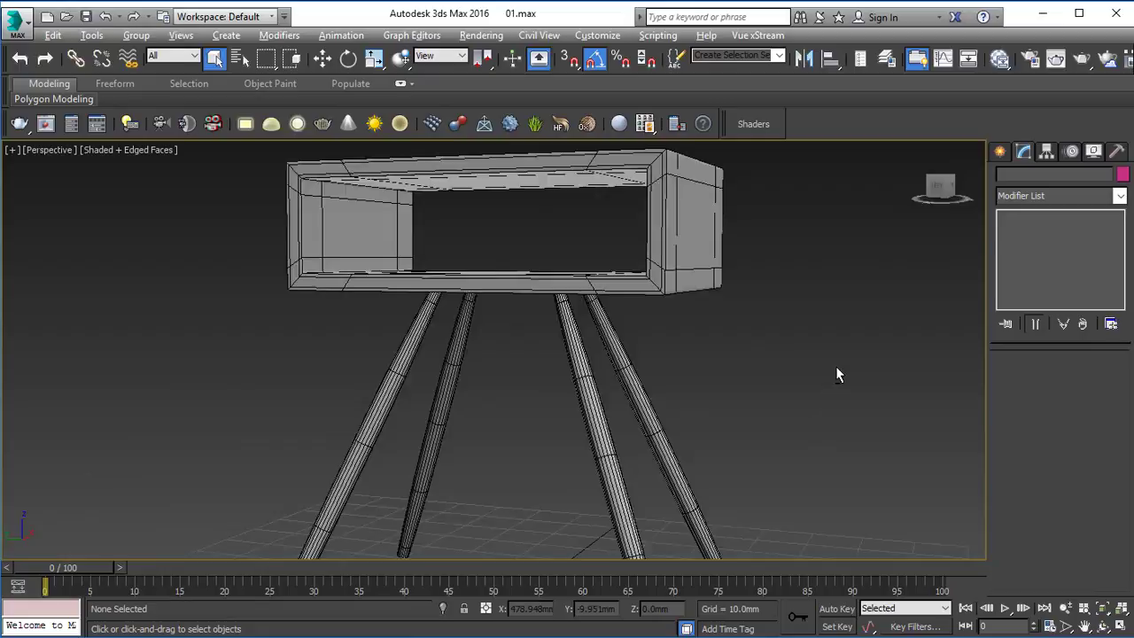
Step: End isolation to show the whole table and examine the smoothed legs beneath the box body
scroll(795, 340, down, 5)
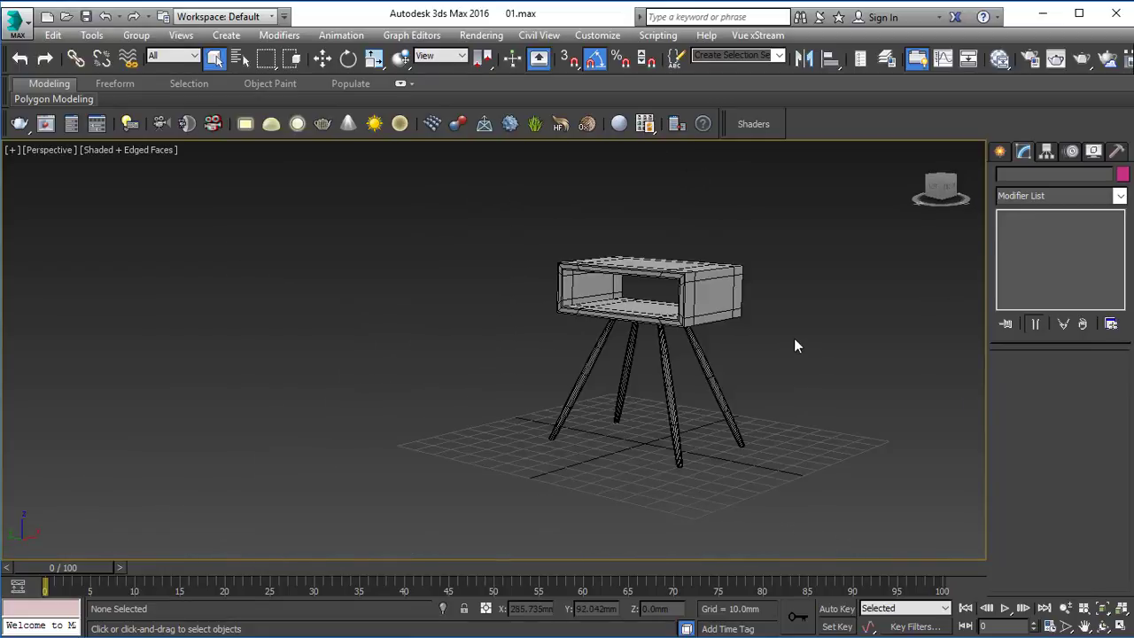
alt+middle_drag(656, 423, 683, 386)
click(649, 405)
scroll(647, 406, up, 5)
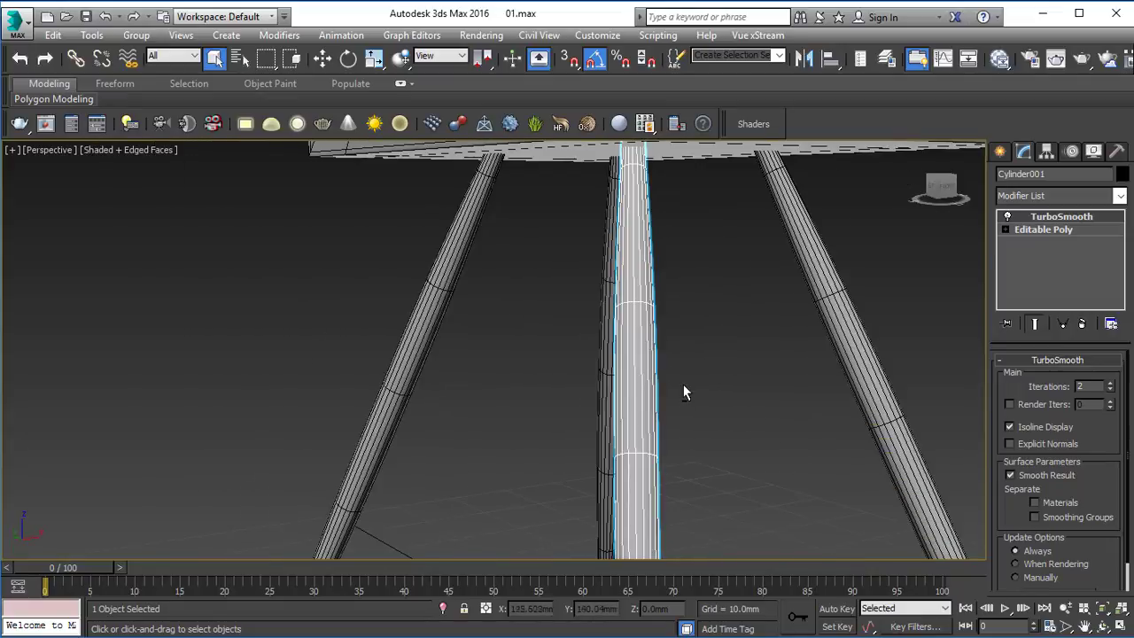
scroll(661, 355, down, 3)
alt+middle_drag(606, 336, 626, 337)
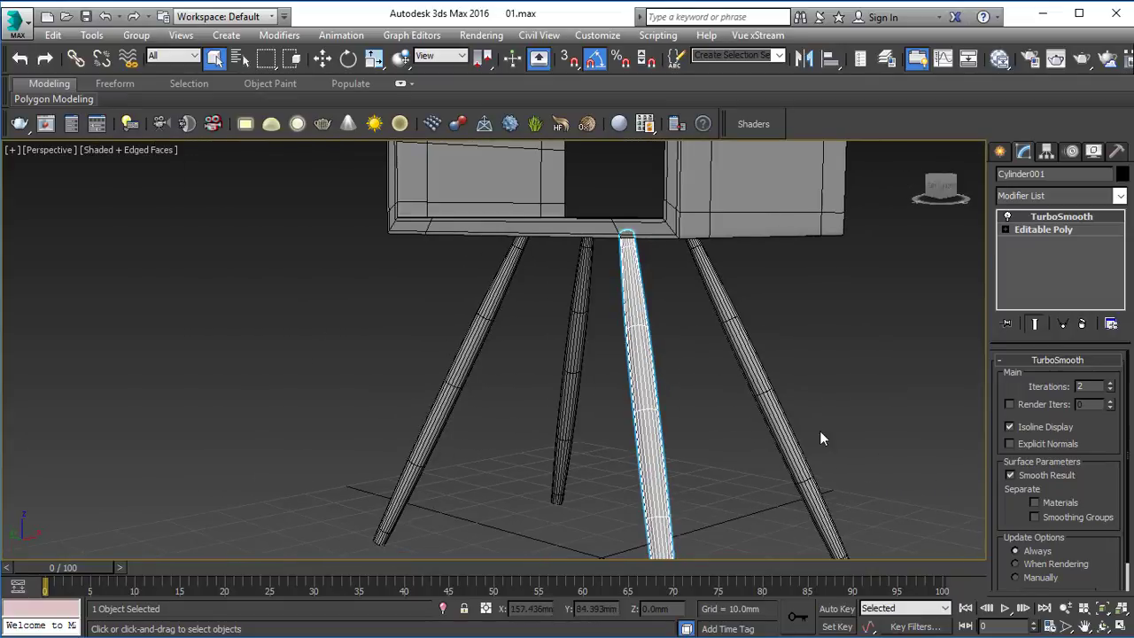
click(727, 413)
scroll(734, 405, down, 5)
middle_drag(734, 405, 709, 391)
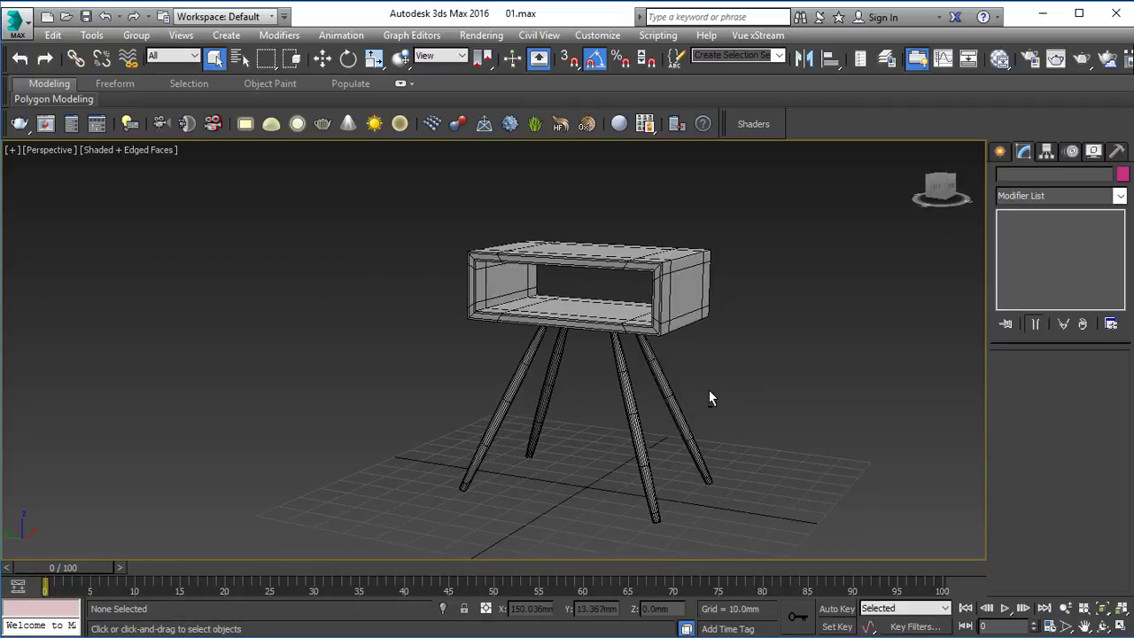